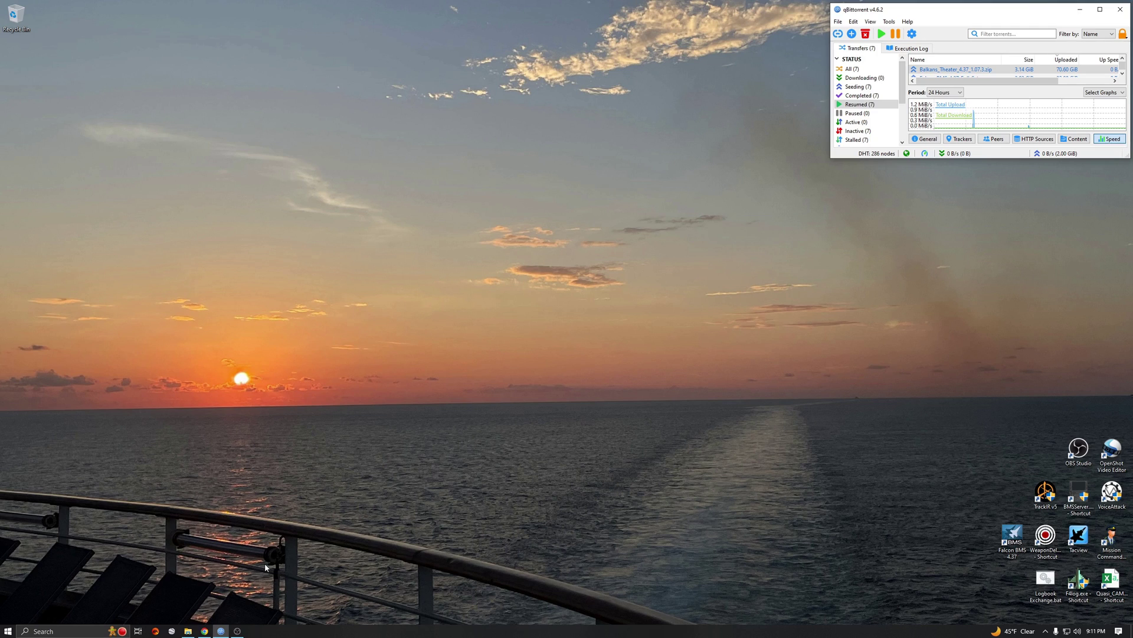
In Chrome, browse Community Mods & Tools > Tools & Apps to the F4Wx topic's v1.05 download links.
{"action": "left_click", "coordinate": [204, 630]}
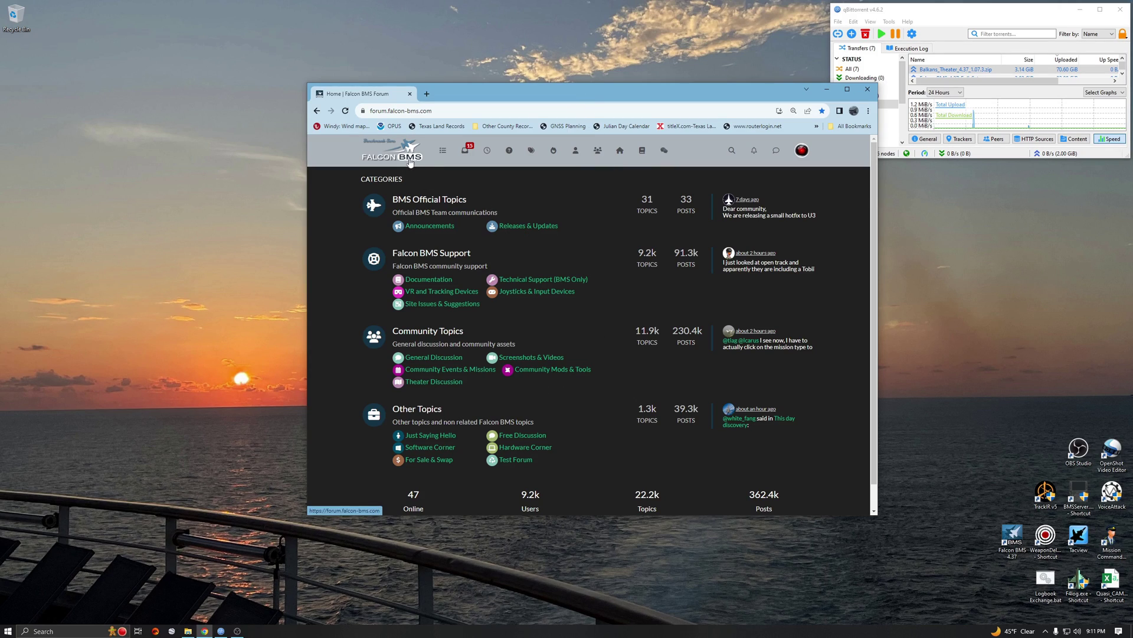
{"action": "left_click", "coordinate": [571, 374]}
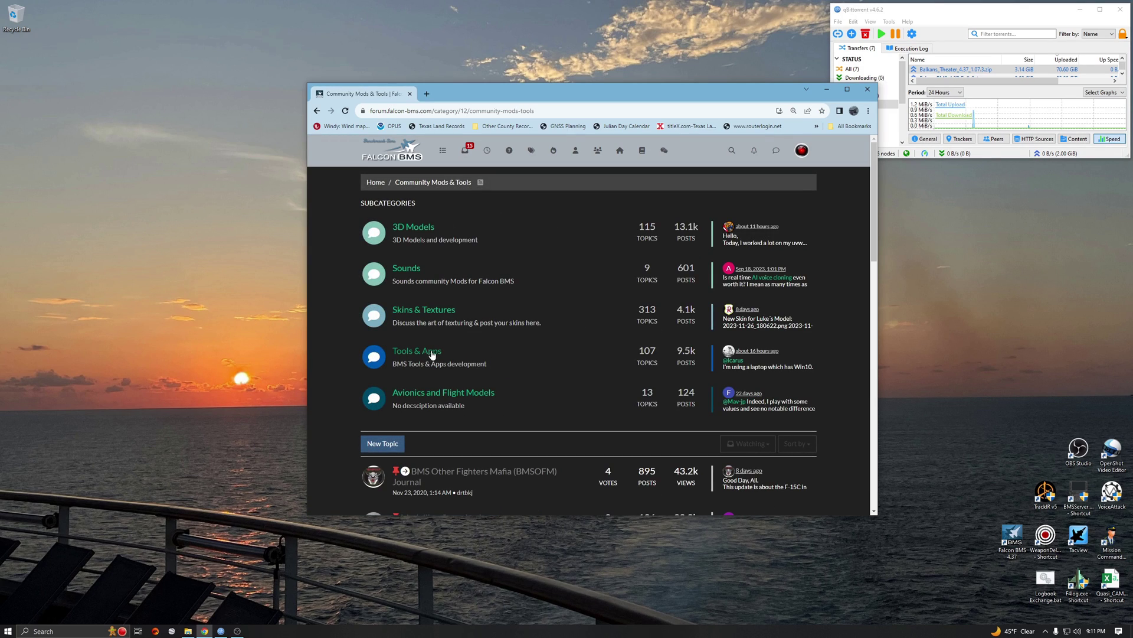
{"action": "left_click", "coordinate": [431, 353]}
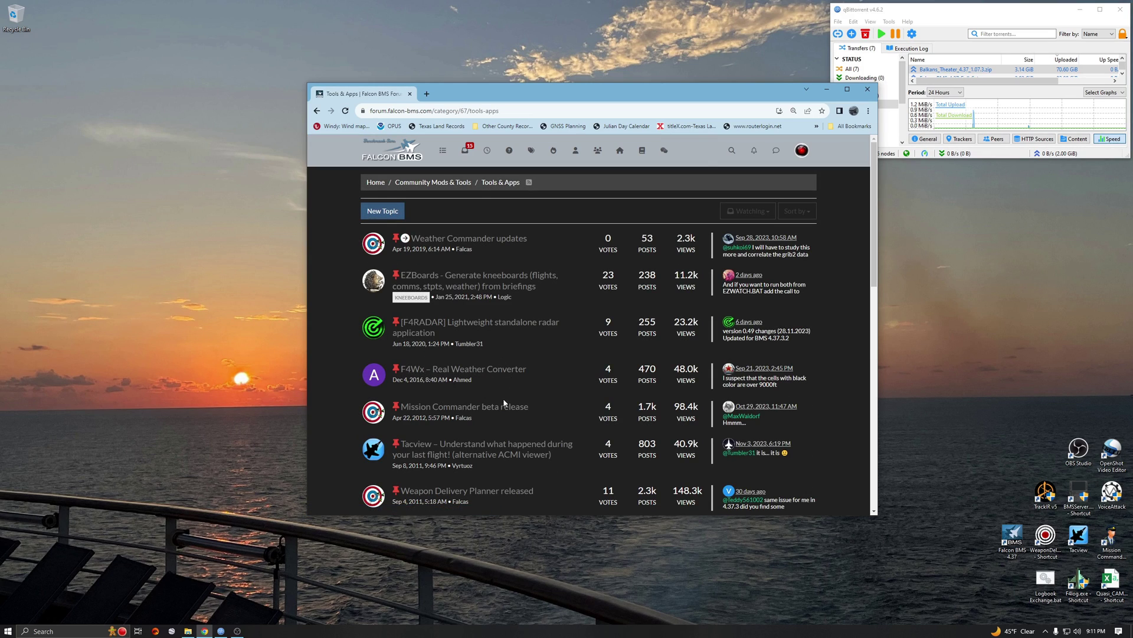
{"action": "left_click", "coordinate": [449, 372]}
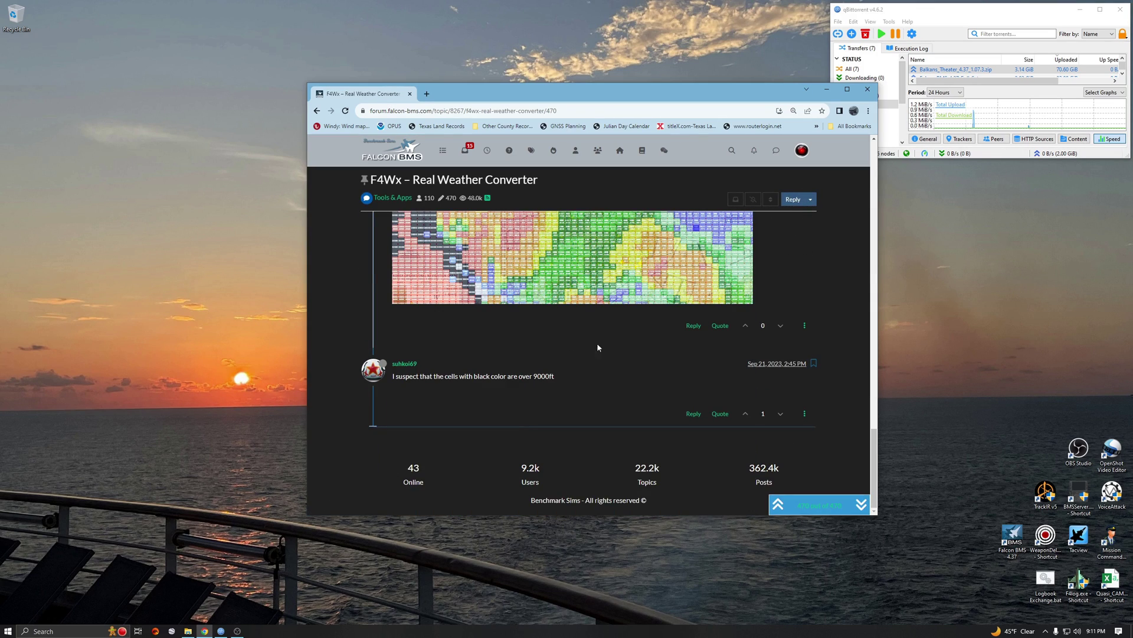
{"action": "left_click", "coordinate": [778, 504]}
{"action": "scroll", "coordinate": [583, 359], "scroll_direction": "down", "scroll_amount": 15}
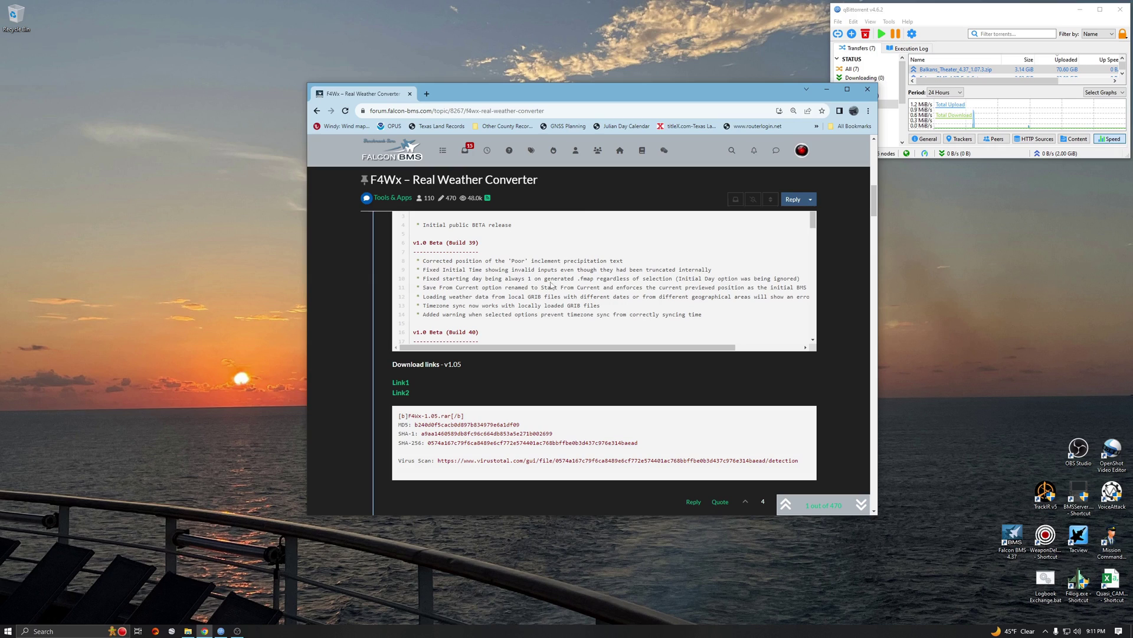
{"action": "left_click_drag", "start_coordinate": [624, 96], "coordinate": [573, 114]}
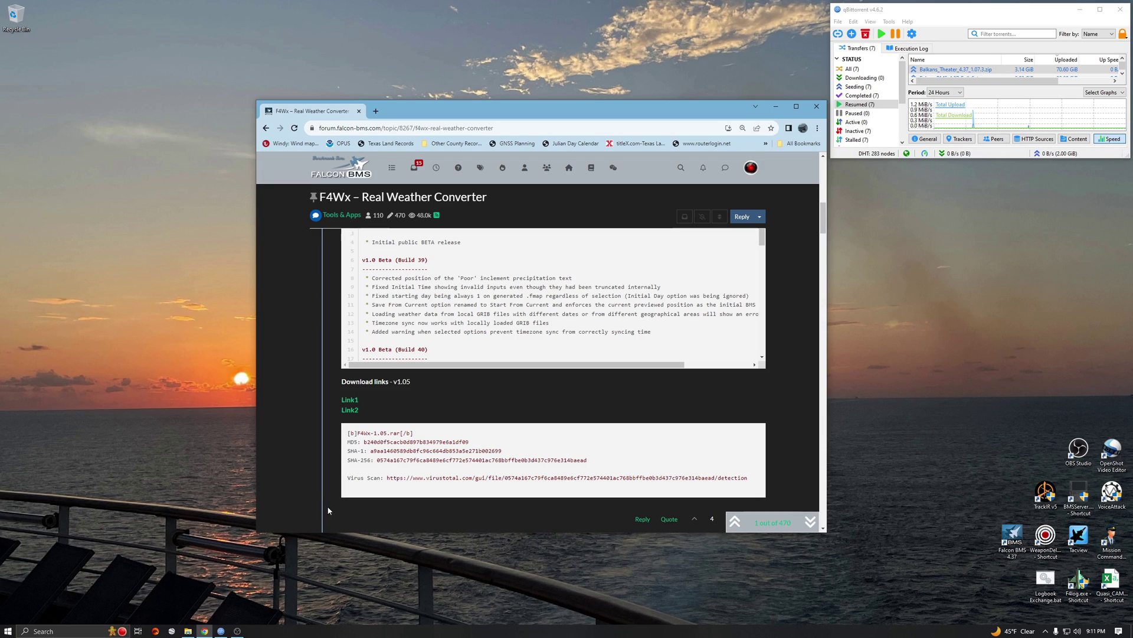
Open Falcon4 > F4Wx in File Explorer, minimize Chrome, and select F4Wx.exe.
{"action": "left_click", "coordinate": [188, 633]}
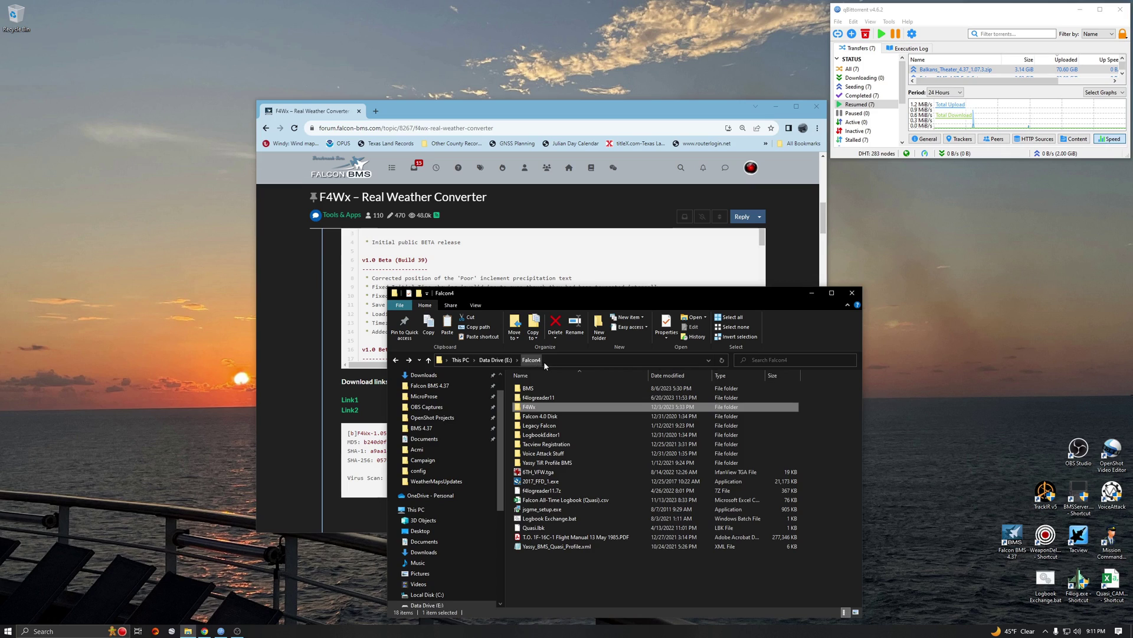
{"action": "mouse_move", "coordinate": [548, 415]}
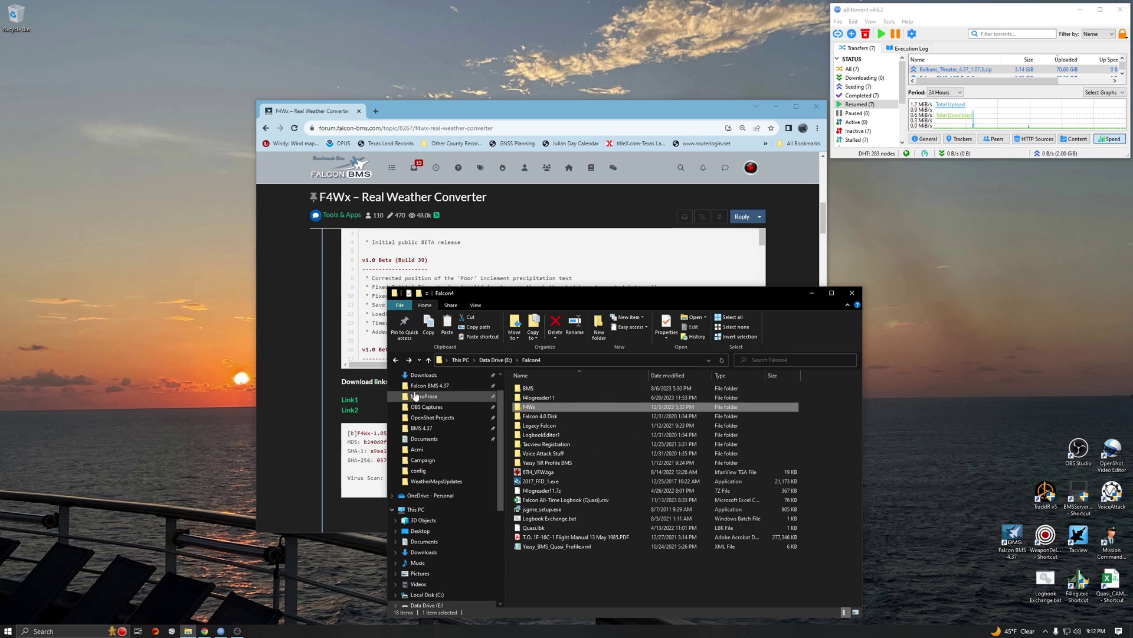
{"action": "double_click", "coordinate": [521, 407]}
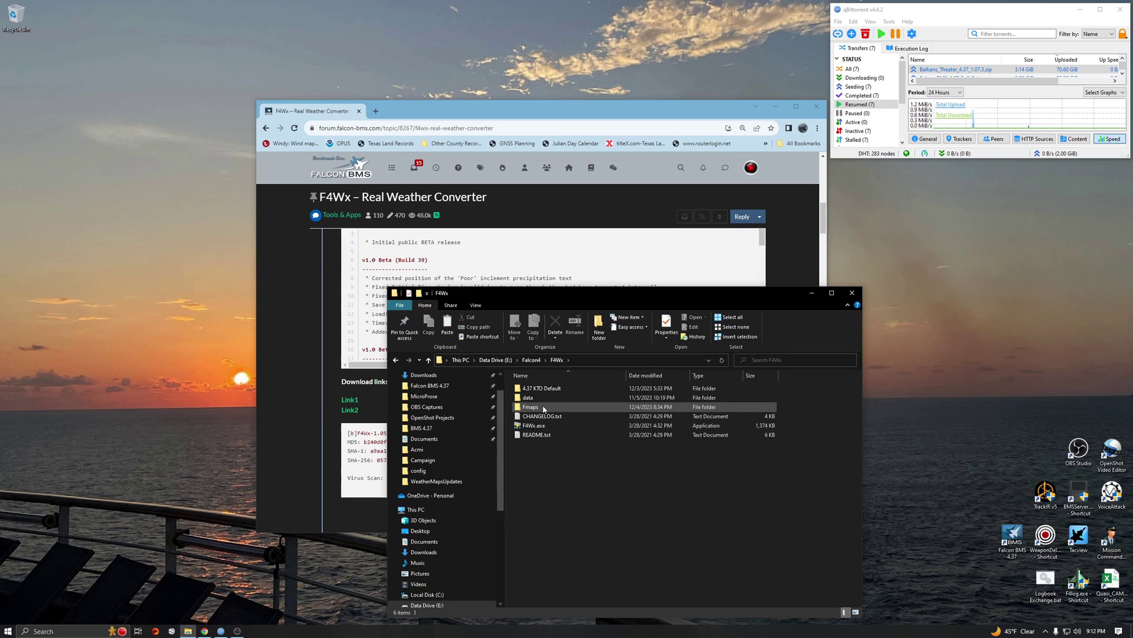
{"action": "mouse_move", "coordinate": [535, 409]}
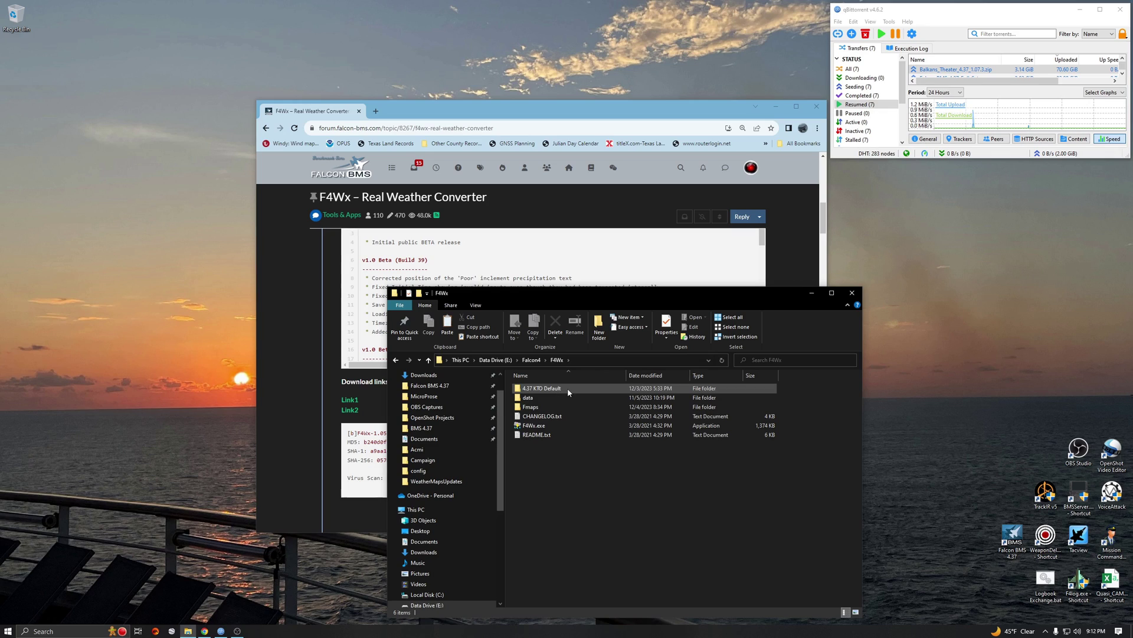
{"action": "mouse_move", "coordinate": [567, 388]}
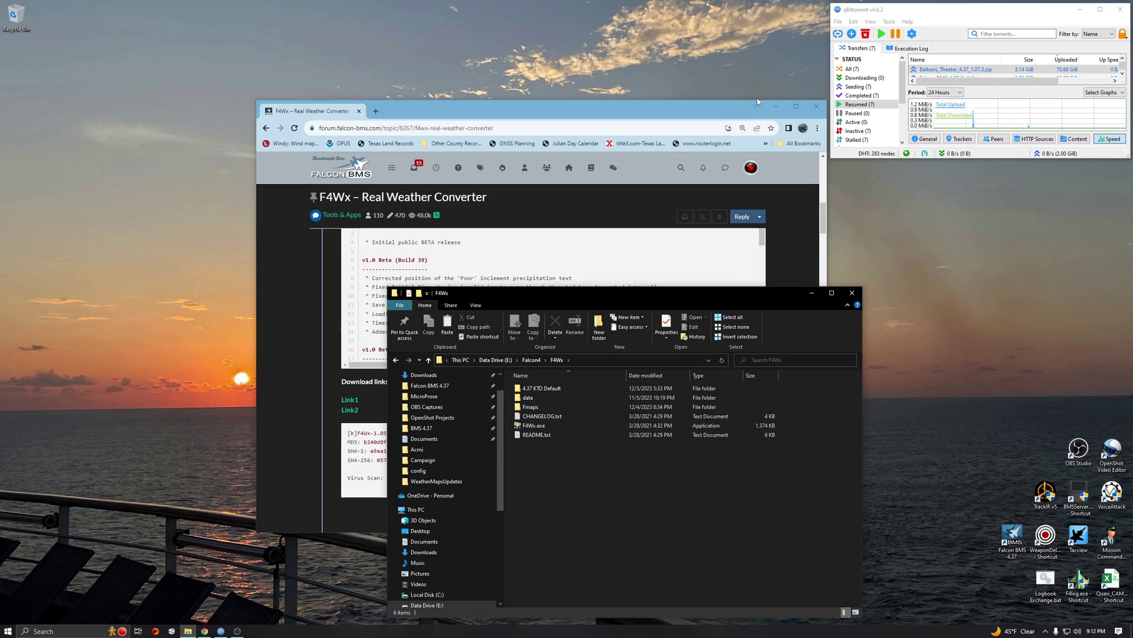
{"action": "left_click", "coordinate": [775, 106]}
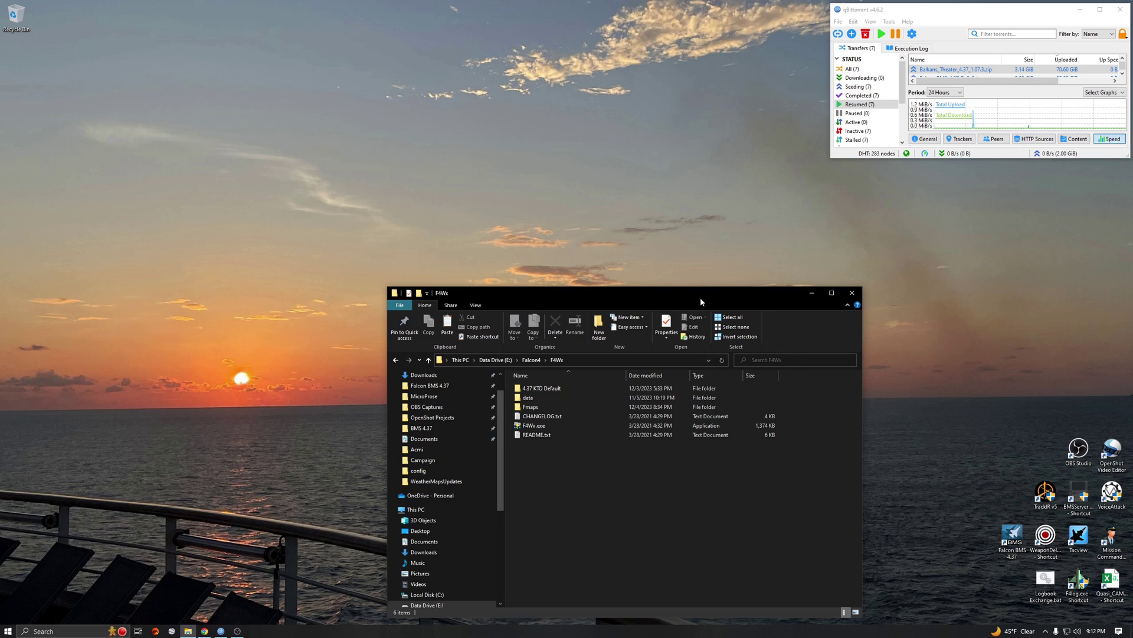
{"action": "left_click_drag", "start_coordinate": [701, 297], "coordinate": [694, 245]}
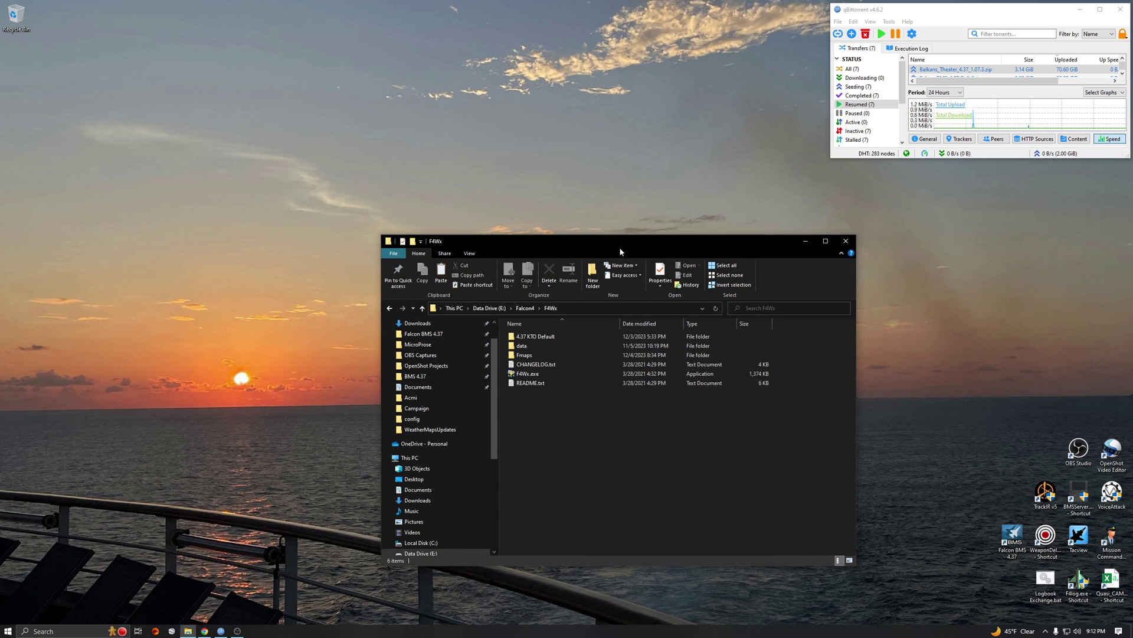
{"action": "left_click_drag", "start_coordinate": [630, 243], "coordinate": [665, 289]}
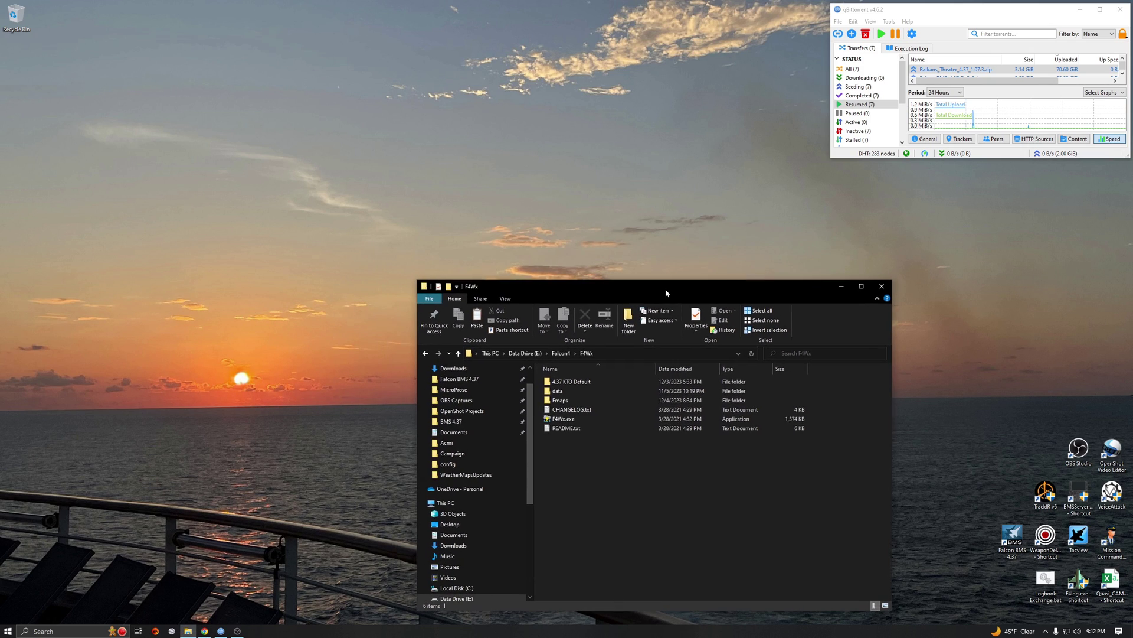
{"action": "left_click", "coordinate": [552, 421]}
Launch F4Wx and preview the Balkans and Israel theater maps.
{"action": "double_click", "coordinate": [552, 420]}
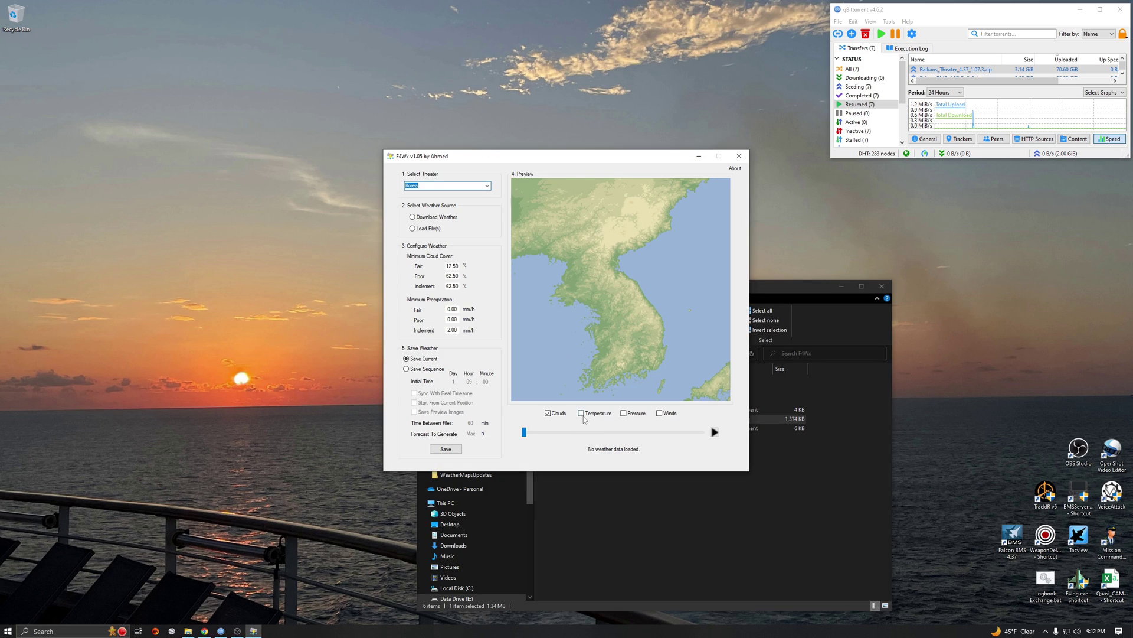
{"action": "left_click", "coordinate": [840, 286]}
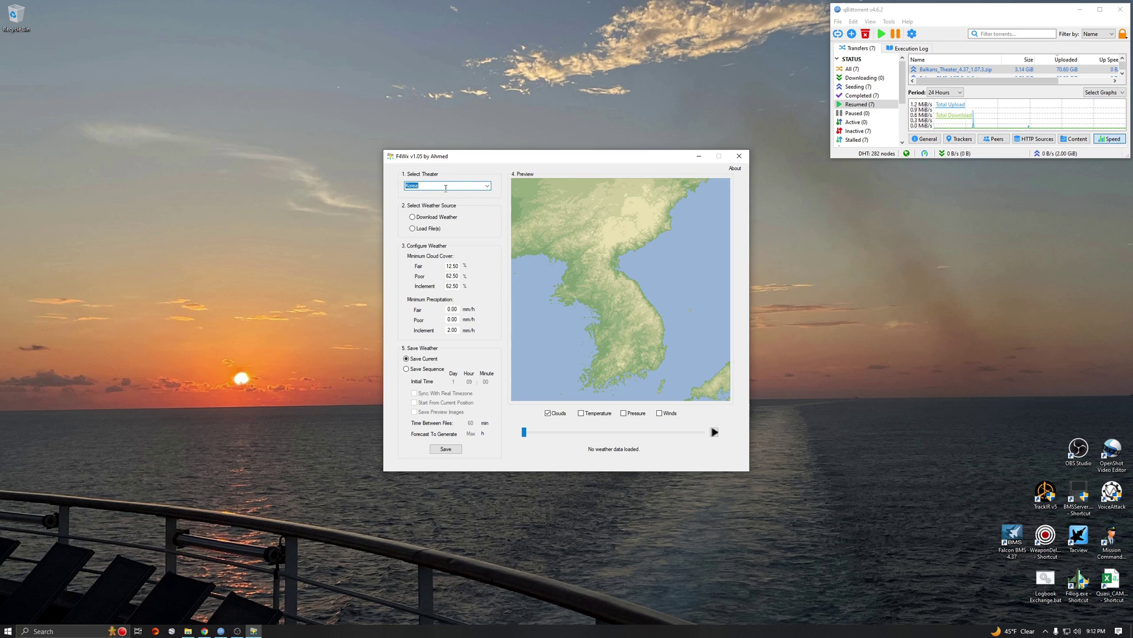
{"action": "left_click", "coordinate": [487, 185]}
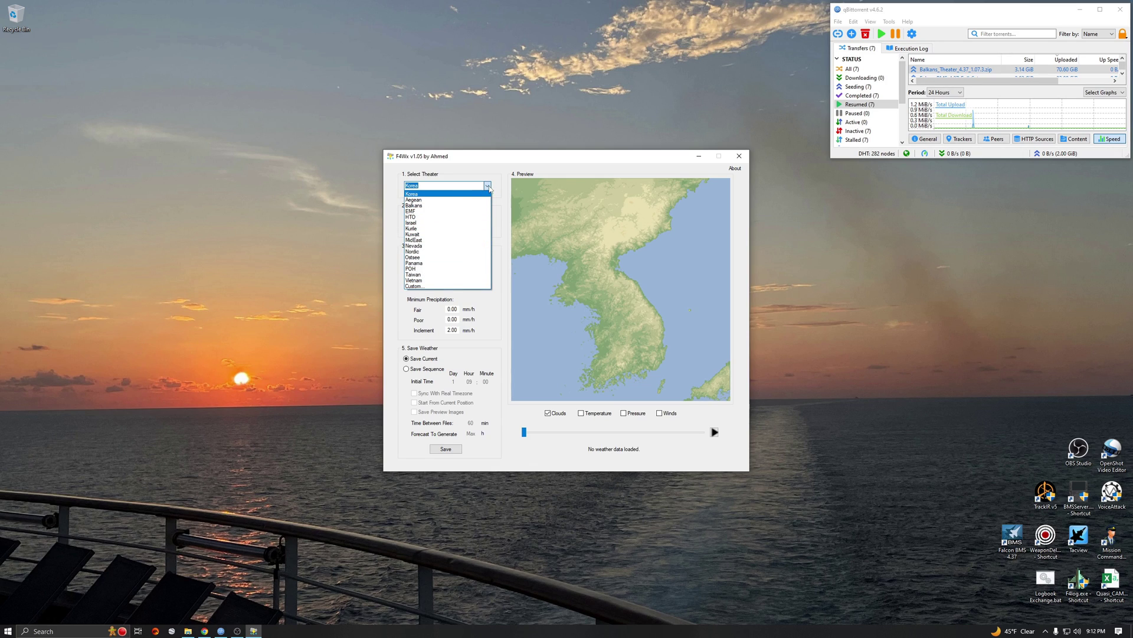
{"action": "left_click", "coordinate": [429, 206]}
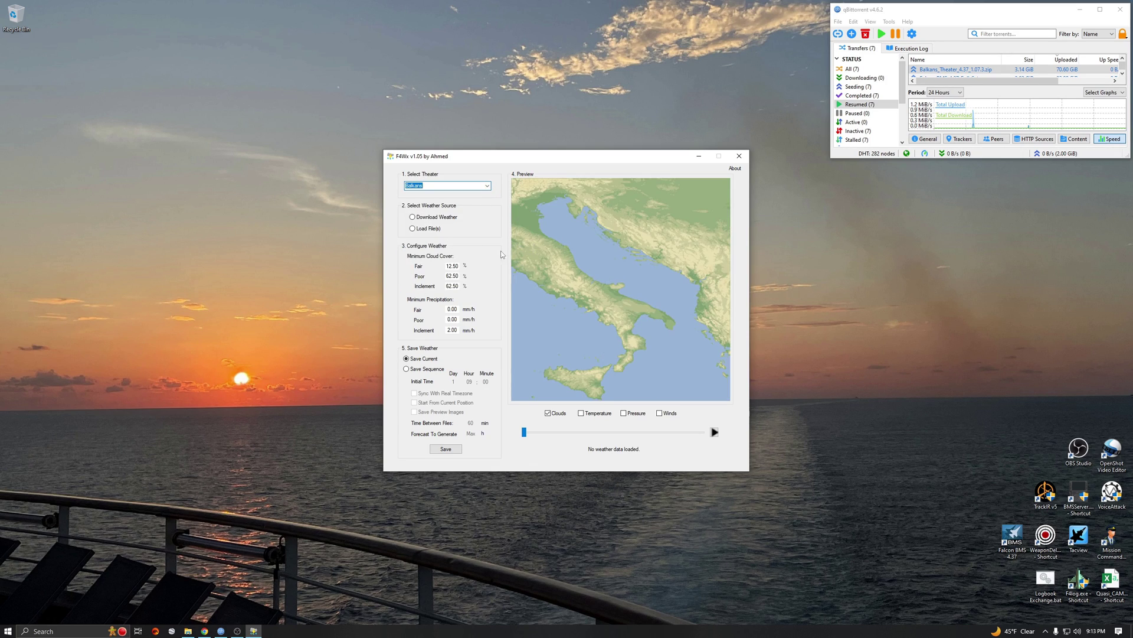
{"action": "left_click", "coordinate": [487, 185]}
{"action": "left_click", "coordinate": [451, 223]}
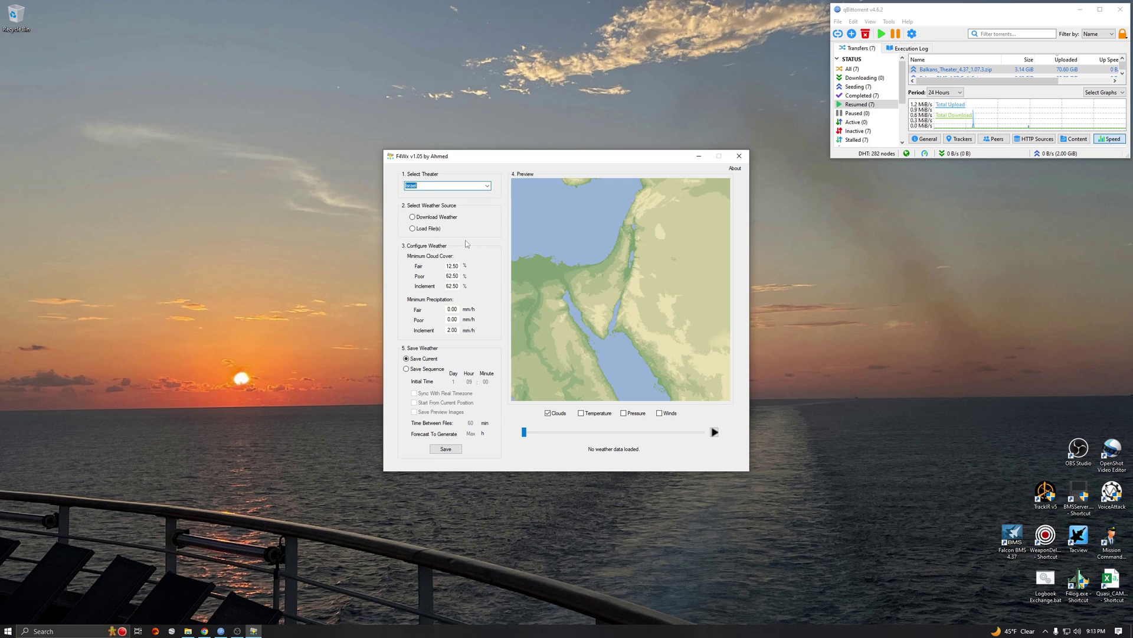
Set the theater back to Korea and choose Download Weather as the source.
{"action": "left_click", "coordinate": [488, 187]}
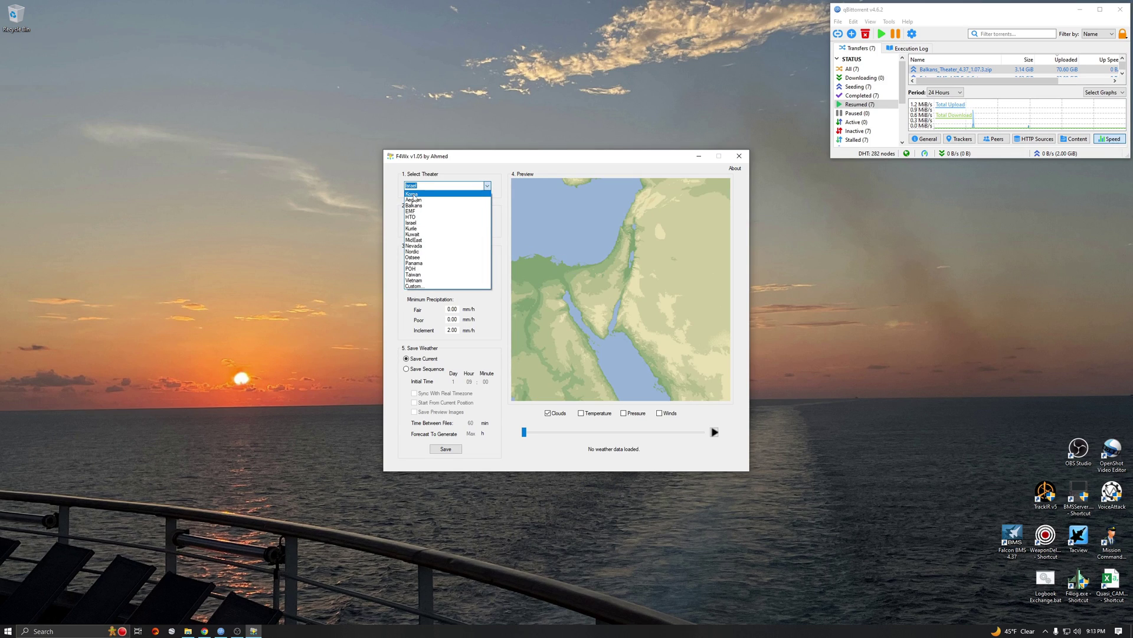
{"action": "left_click", "coordinate": [415, 195]}
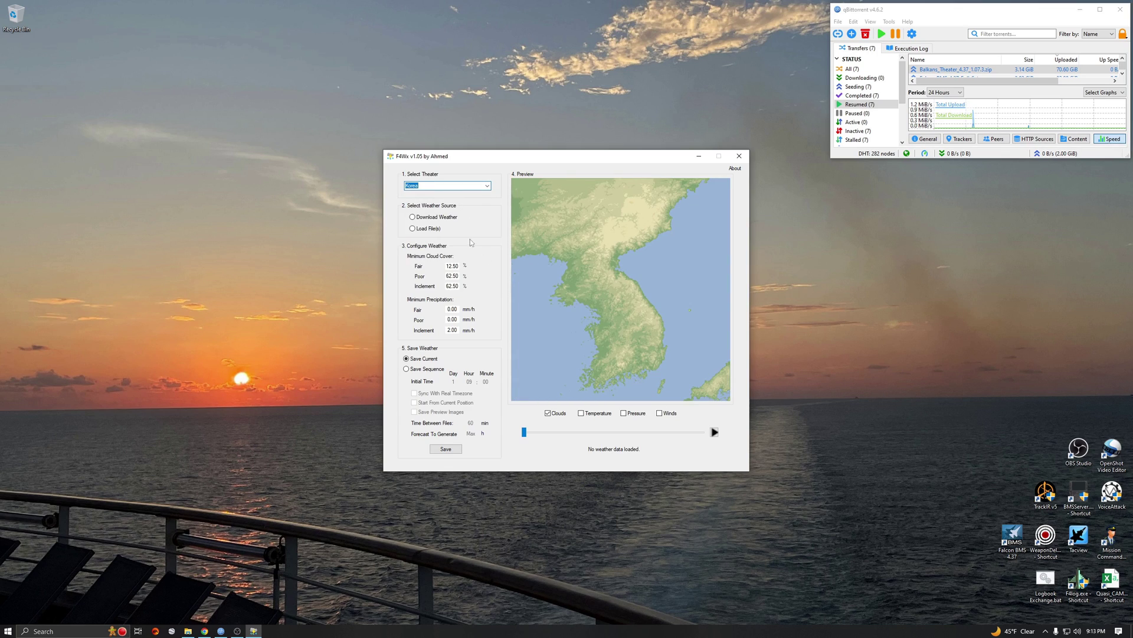
{"action": "left_click", "coordinate": [413, 217]}
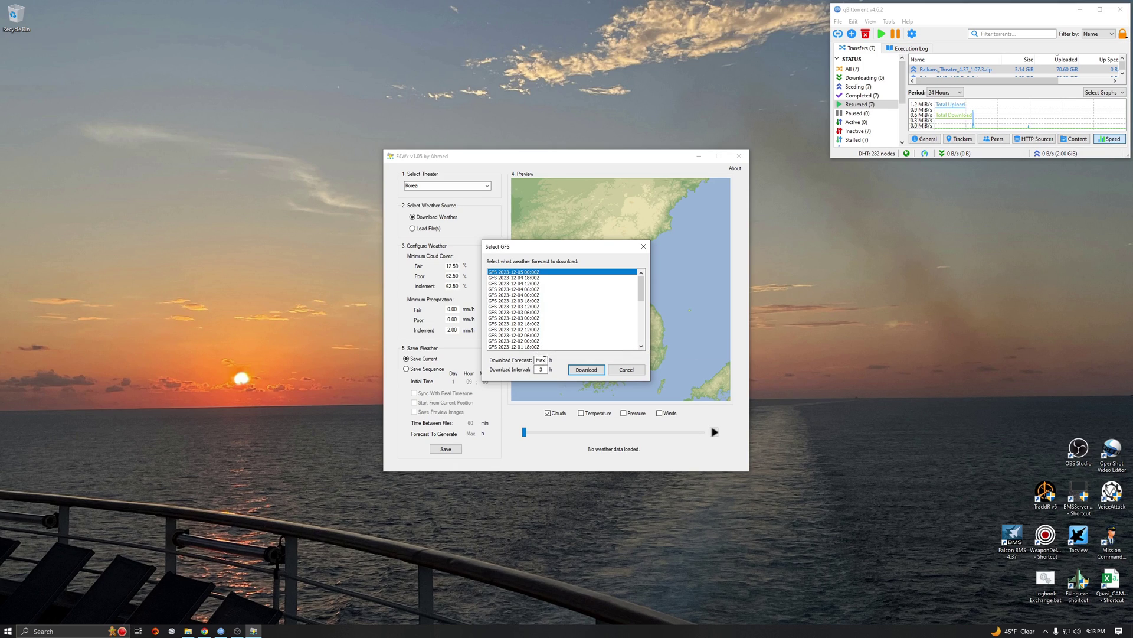
{"action": "double_click", "coordinate": [534, 360]}
{"action": "type", "text": "96"}
{"action": "double_click", "coordinate": [537, 370]}
{"action": "left_click", "coordinate": [586, 370]}
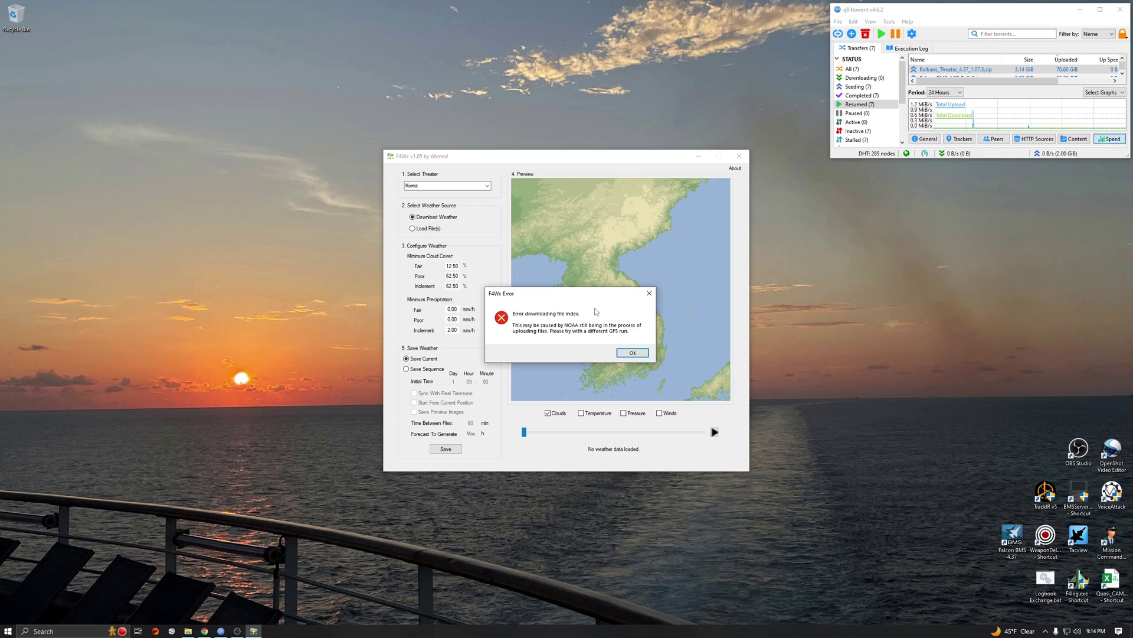
{"action": "left_click", "coordinate": [632, 353]}
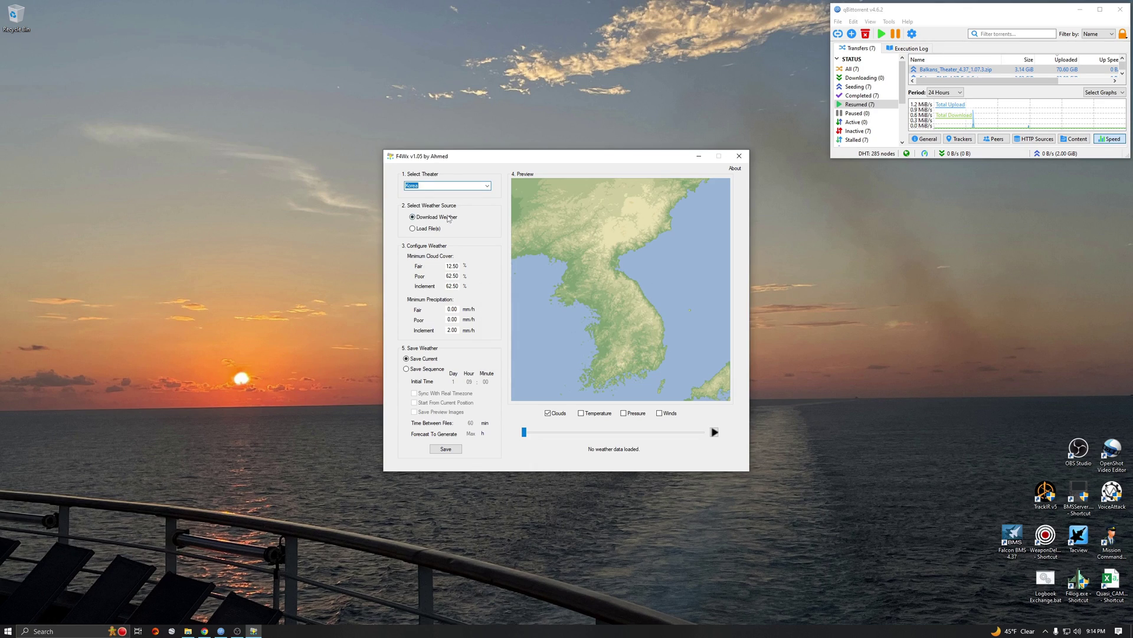
{"action": "left_click", "coordinate": [422, 219]}
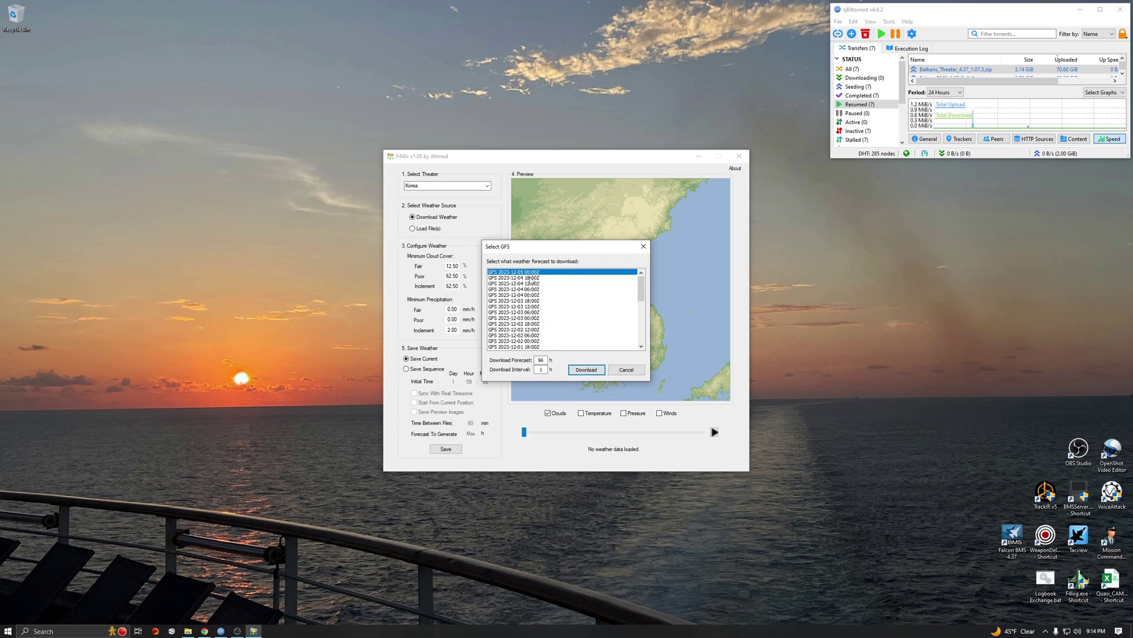
{"action": "left_click", "coordinate": [532, 278]}
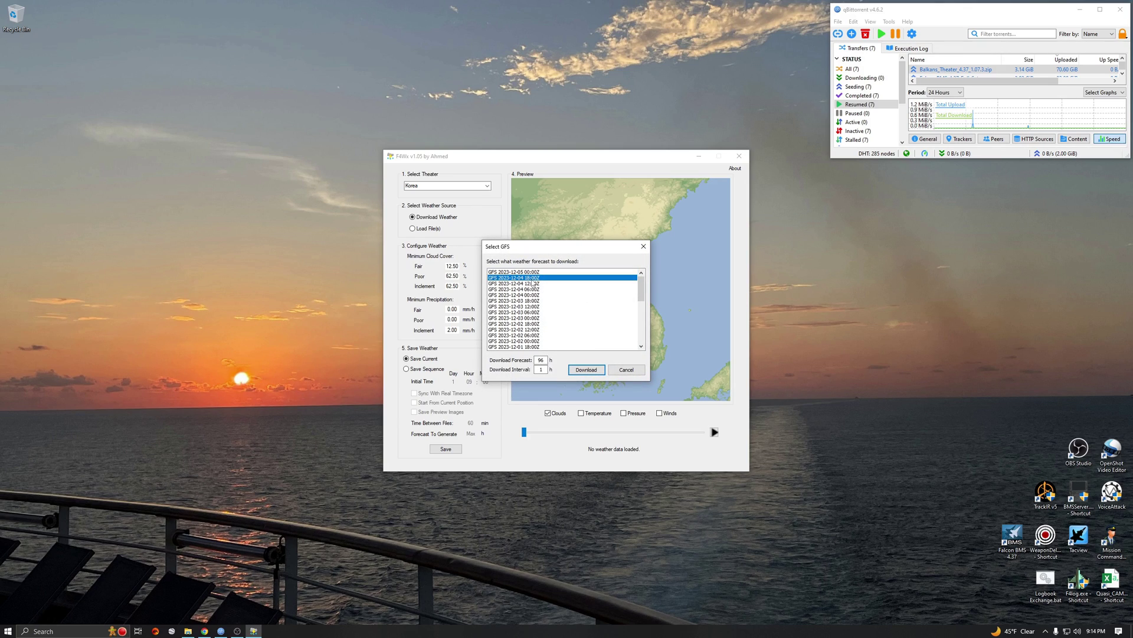
{"action": "left_click", "coordinate": [592, 370]}
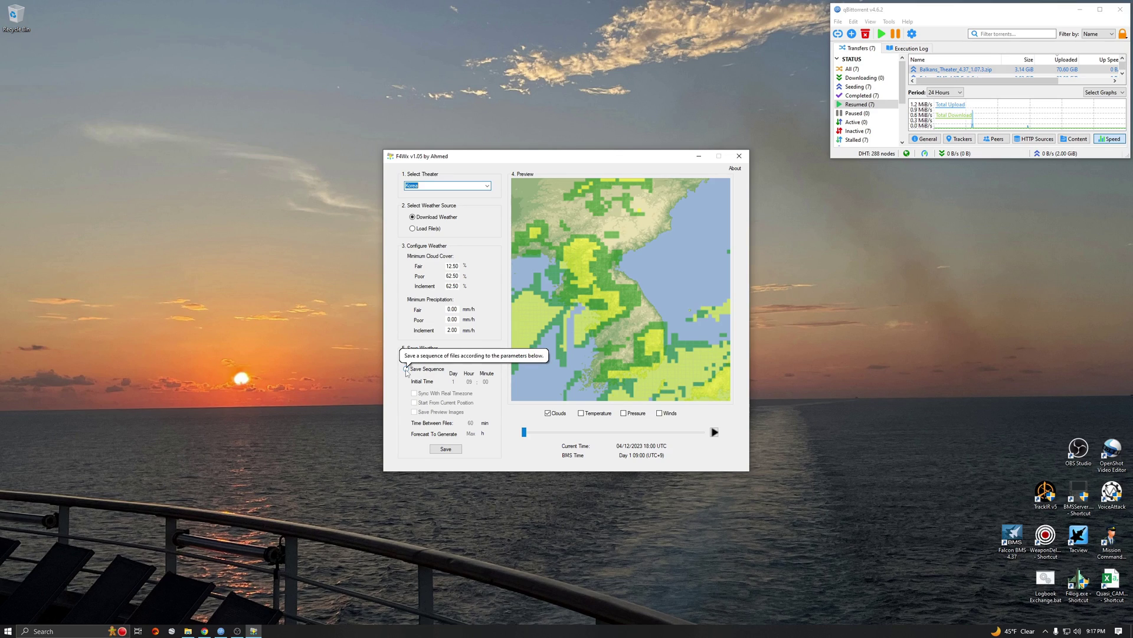
Choose Save Sequence with initial hour 01, starting from current position, and advance the timeline.
{"action": "left_click", "coordinate": [407, 369]}
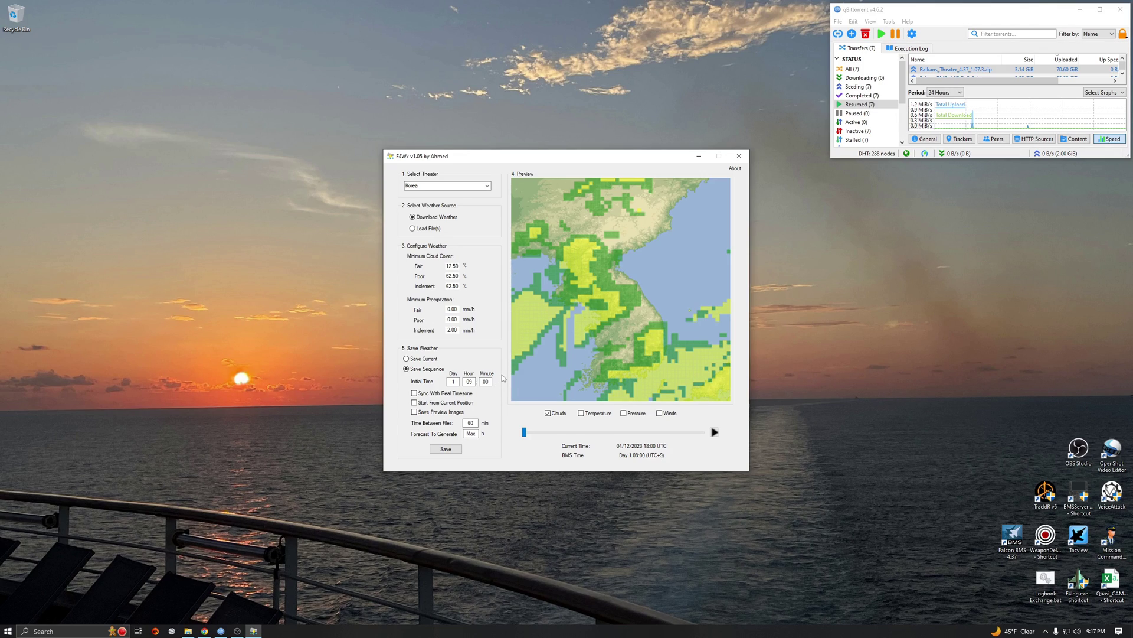
{"action": "left_click", "coordinate": [469, 382]}
{"action": "double_click", "coordinate": [470, 382]}
{"action": "type", "text": "01"}
{"action": "left_click", "coordinate": [415, 403]}
{"action": "mouse_move", "coordinate": [564, 290]}
{"action": "left_click_drag", "start_coordinate": [524, 434], "coordinate": [537, 438]}
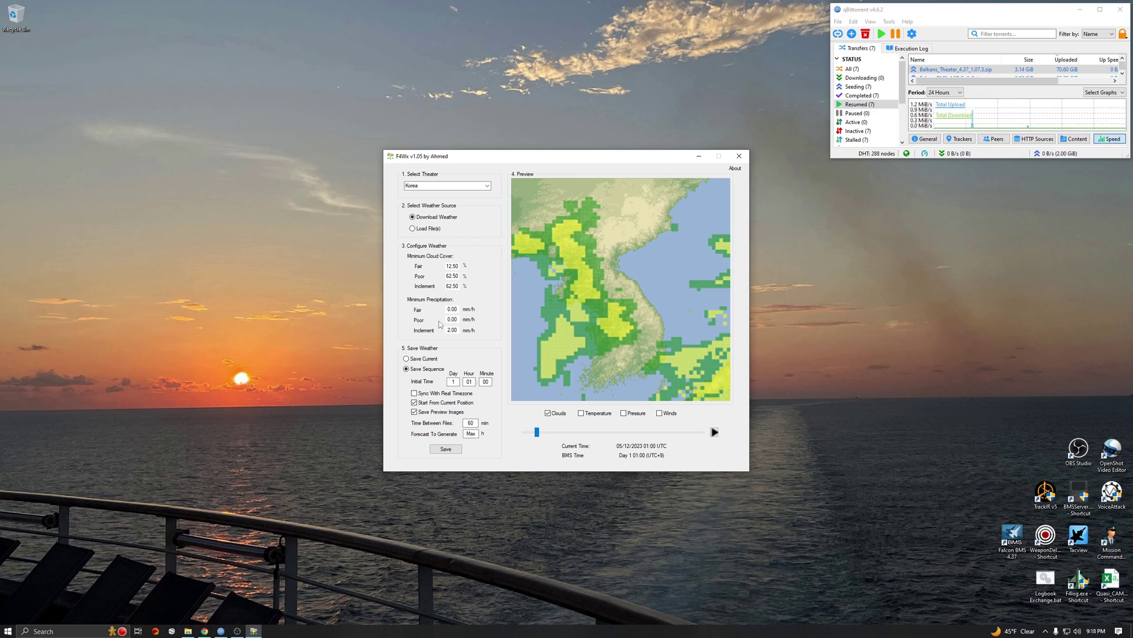
Pick Falcon4\F4Wx\Fmaps as the destination and save the 90 FMAP files.
{"action": "left_click", "coordinate": [452, 450]}
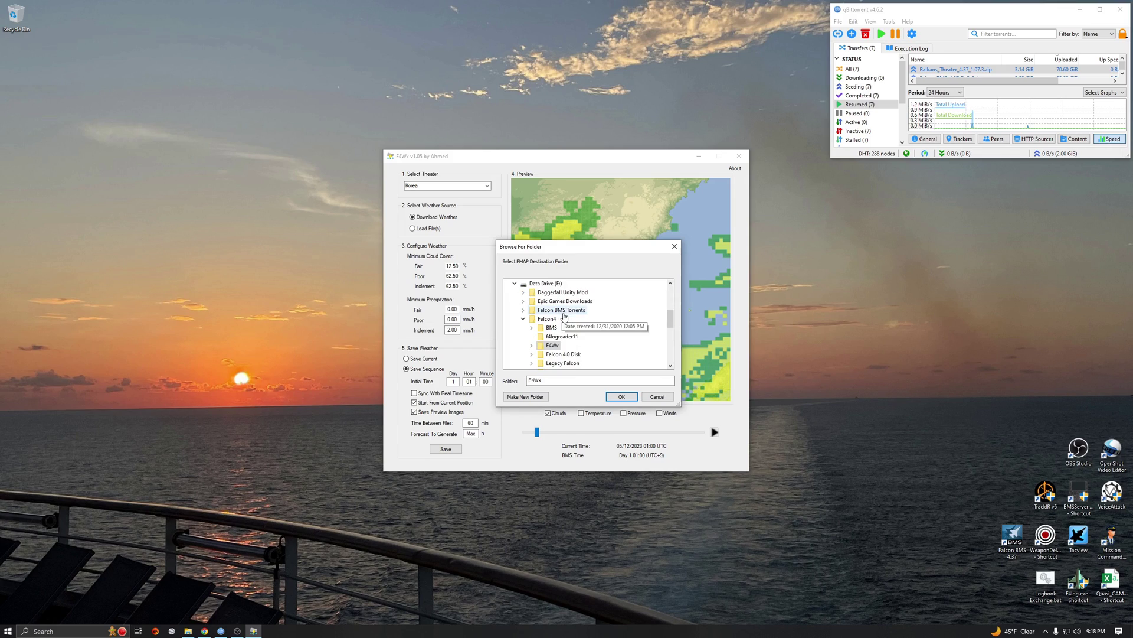
{"action": "left_click", "coordinate": [532, 345]}
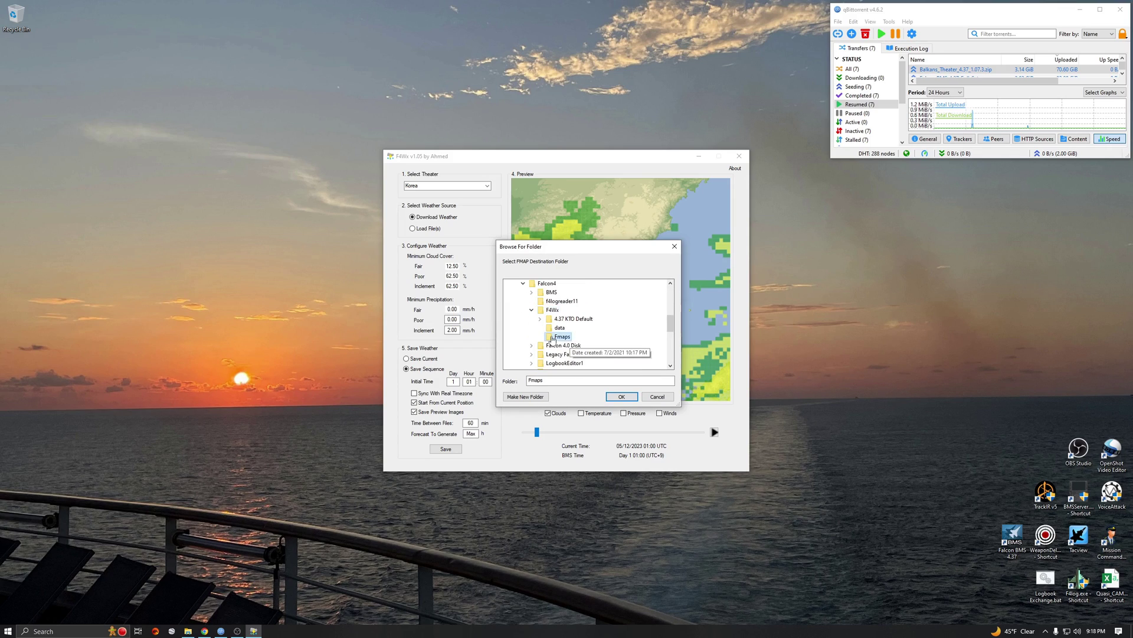
{"action": "left_click", "coordinate": [188, 631]}
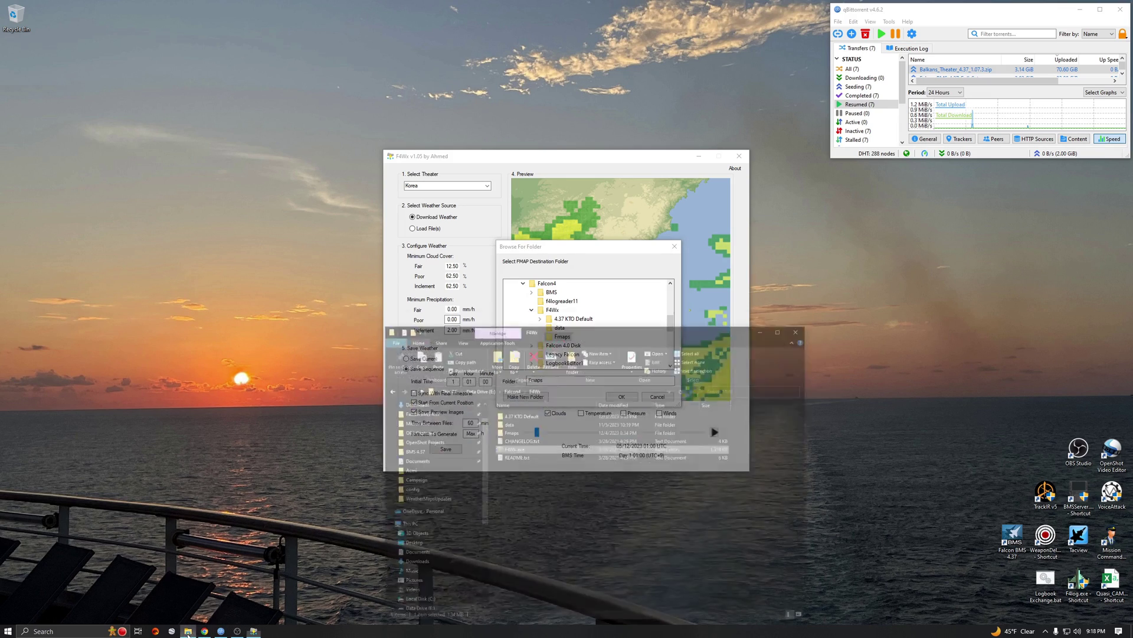
{"action": "left_click_drag", "start_coordinate": [619, 290], "coordinate": [823, 261]}
{"action": "left_click_drag", "start_coordinate": [1097, 306], "coordinate": [941, 306]}
{"action": "left_click_drag", "start_coordinate": [822, 260], "coordinate": [956, 175]}
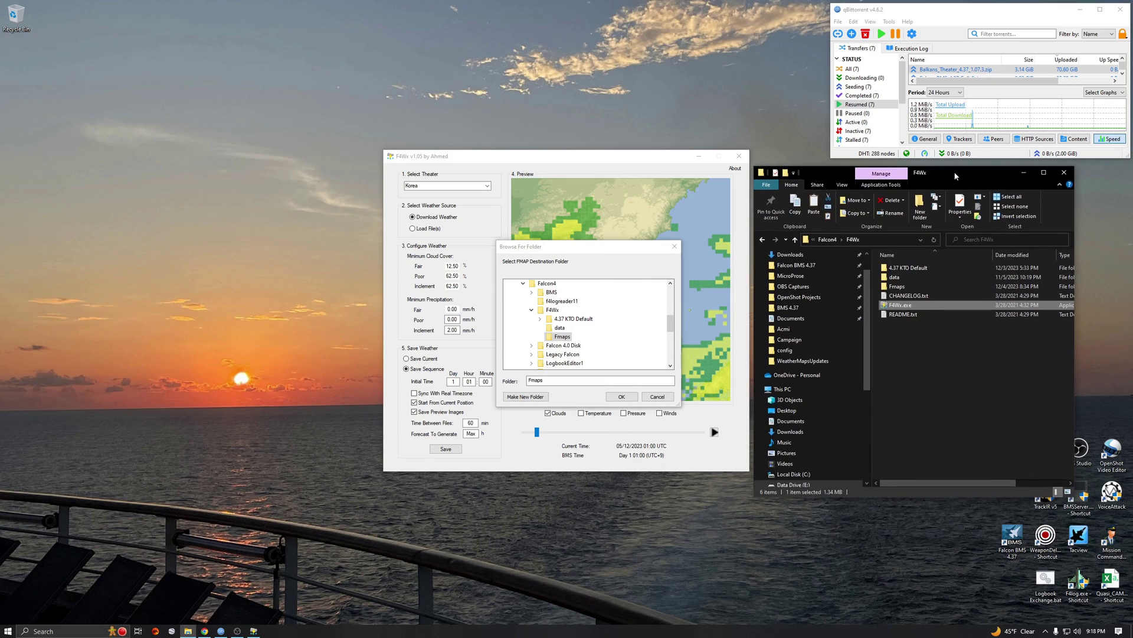
{"action": "double_click", "coordinate": [909, 286]}
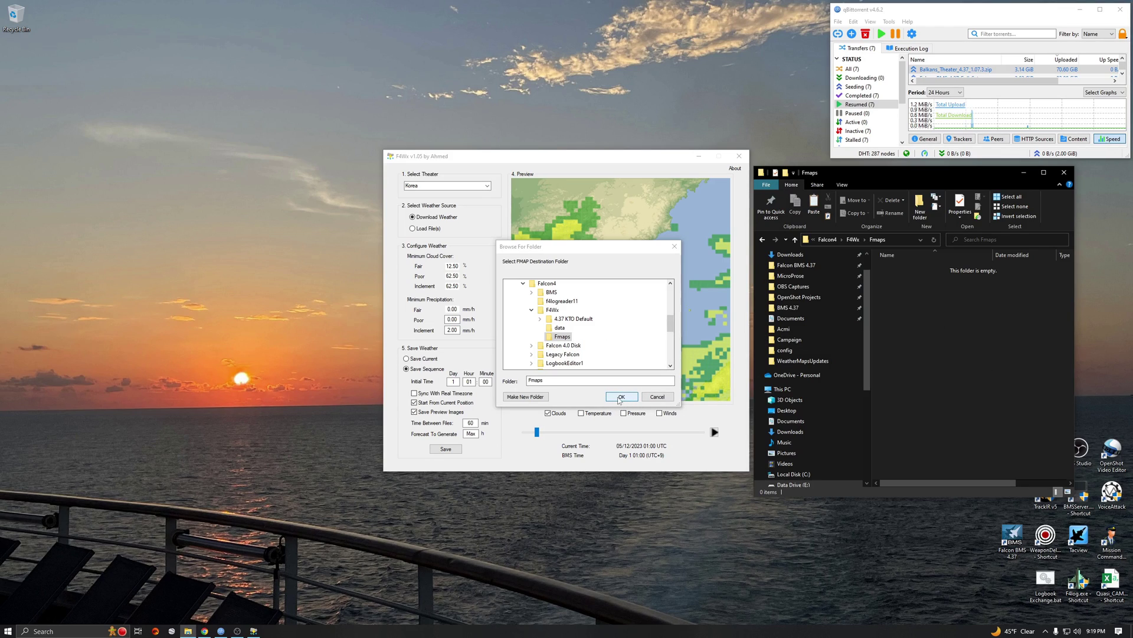
{"action": "left_click", "coordinate": [622, 397]}
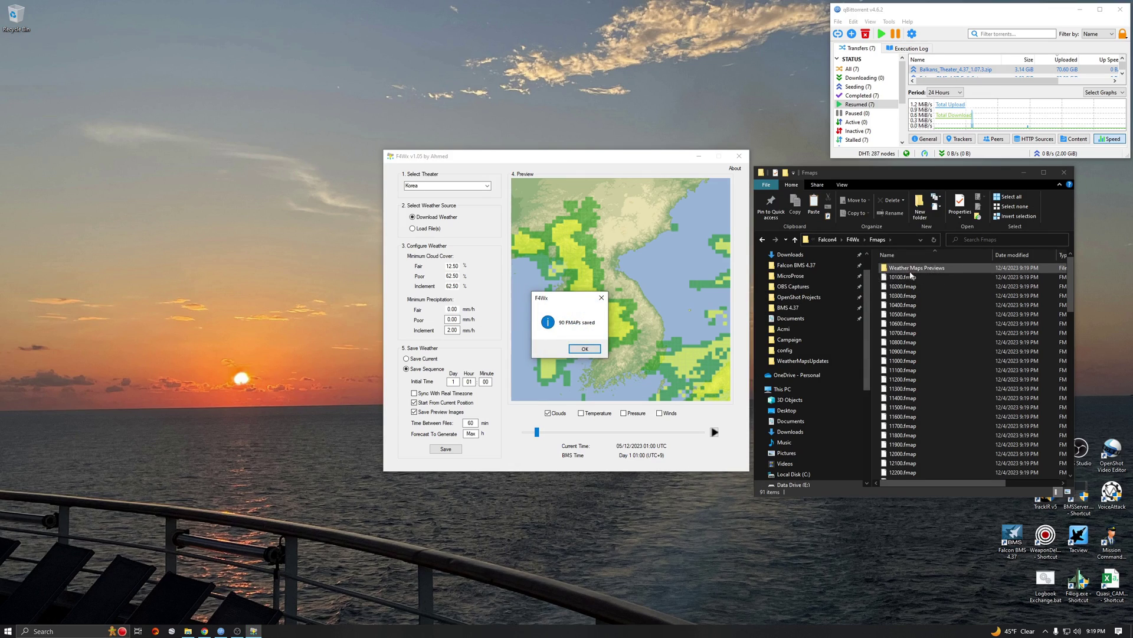
Dismiss the '90 FMAPs saved' message and close F4Wx.
{"action": "left_click", "coordinate": [585, 349]}
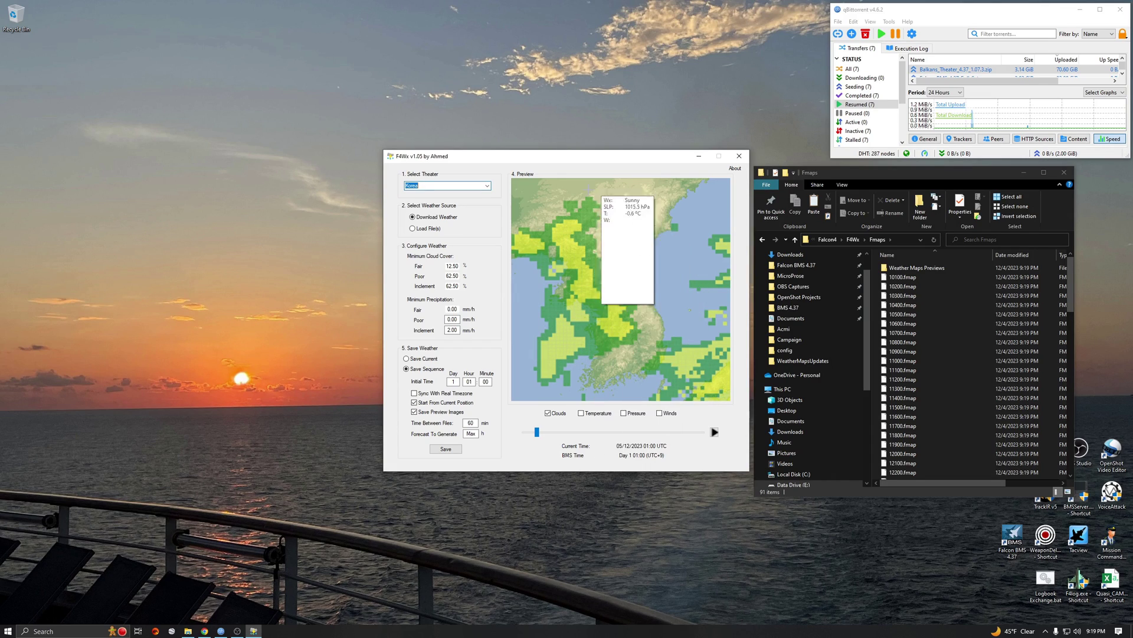
{"action": "left_click_drag", "start_coordinate": [657, 157], "coordinate": [586, 147]}
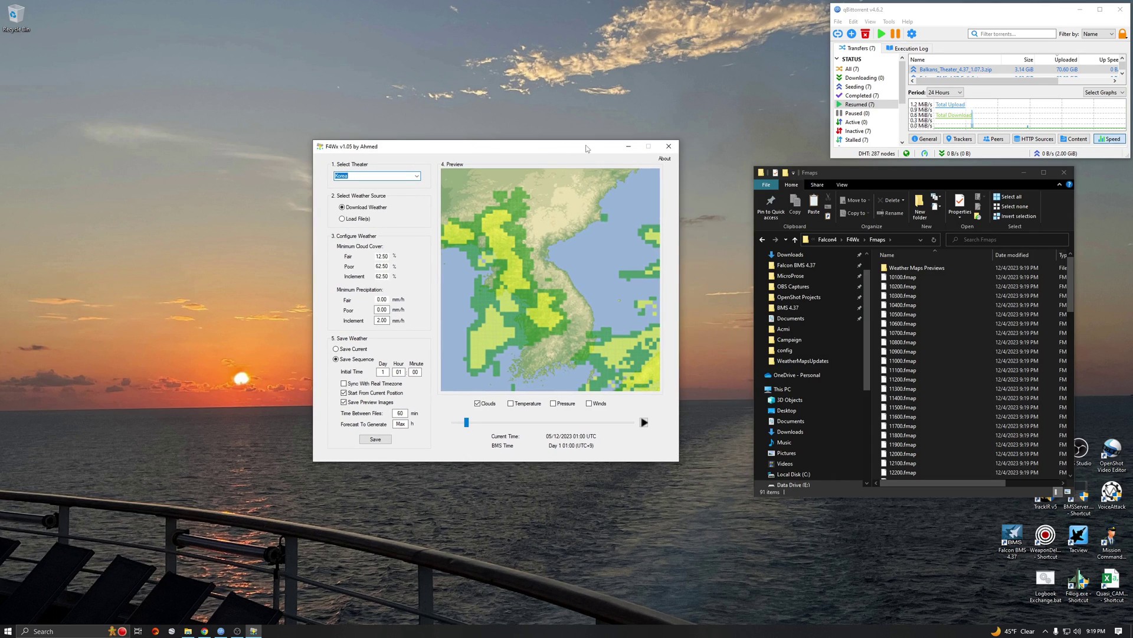
{"action": "left_click", "coordinate": [668, 146]}
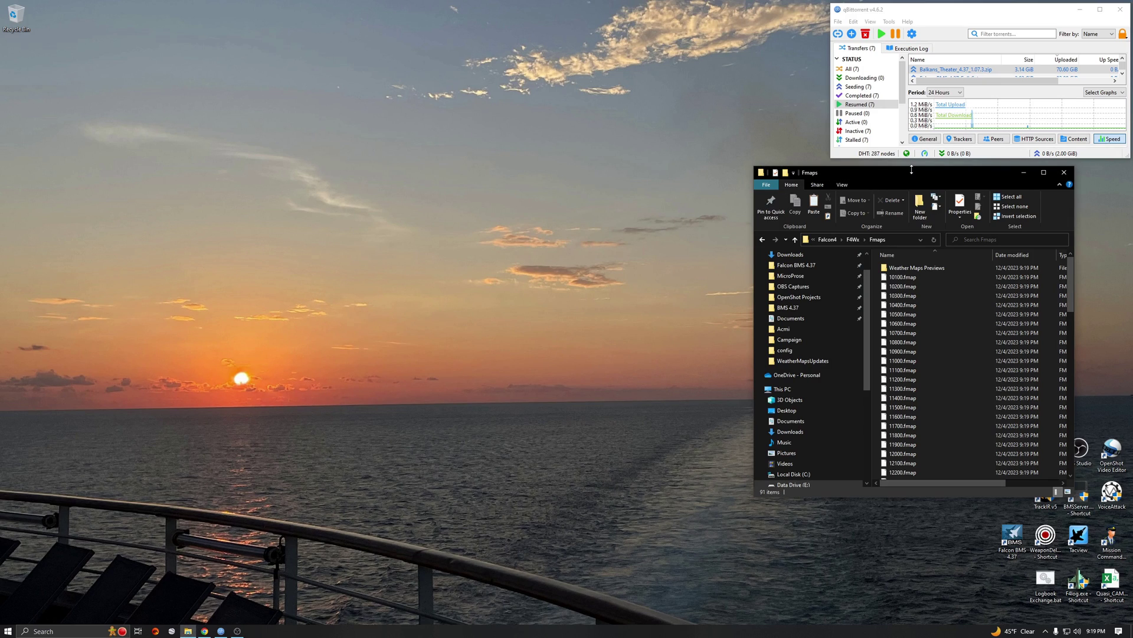
Widen the Fmaps window and open Weather Maps Previews to see the 90 PNG maps.
{"action": "left_click_drag", "start_coordinate": [910, 172], "coordinate": [584, 220]}
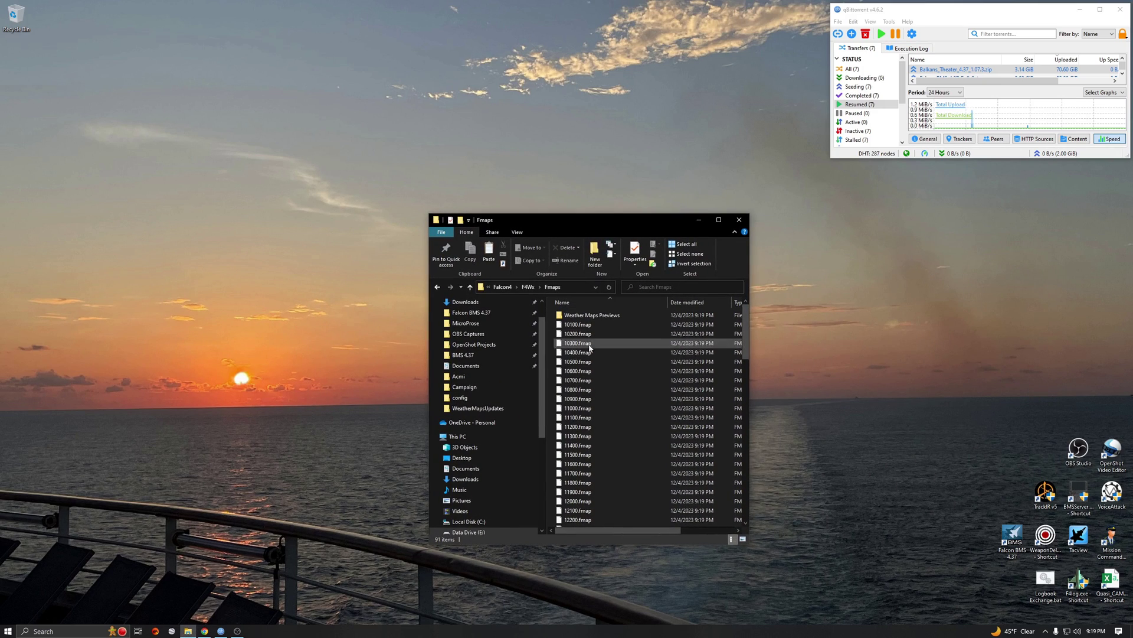
{"action": "left_click_drag", "start_coordinate": [751, 360], "coordinate": [870, 359]}
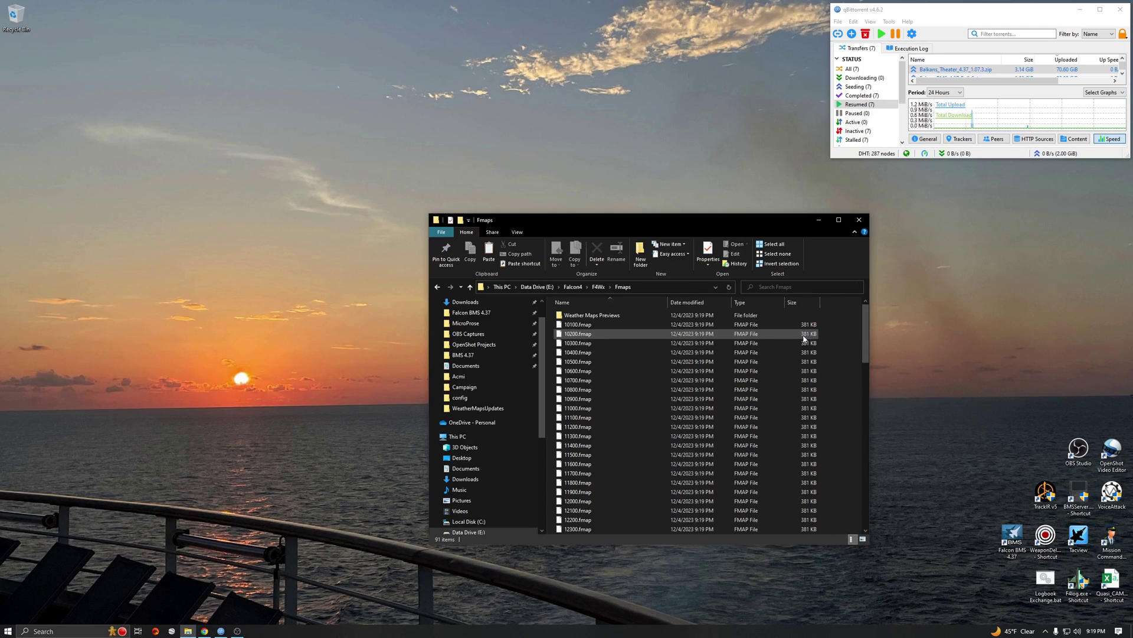
{"action": "left_click", "coordinate": [571, 316]}
{"action": "double_click", "coordinate": [561, 318]}
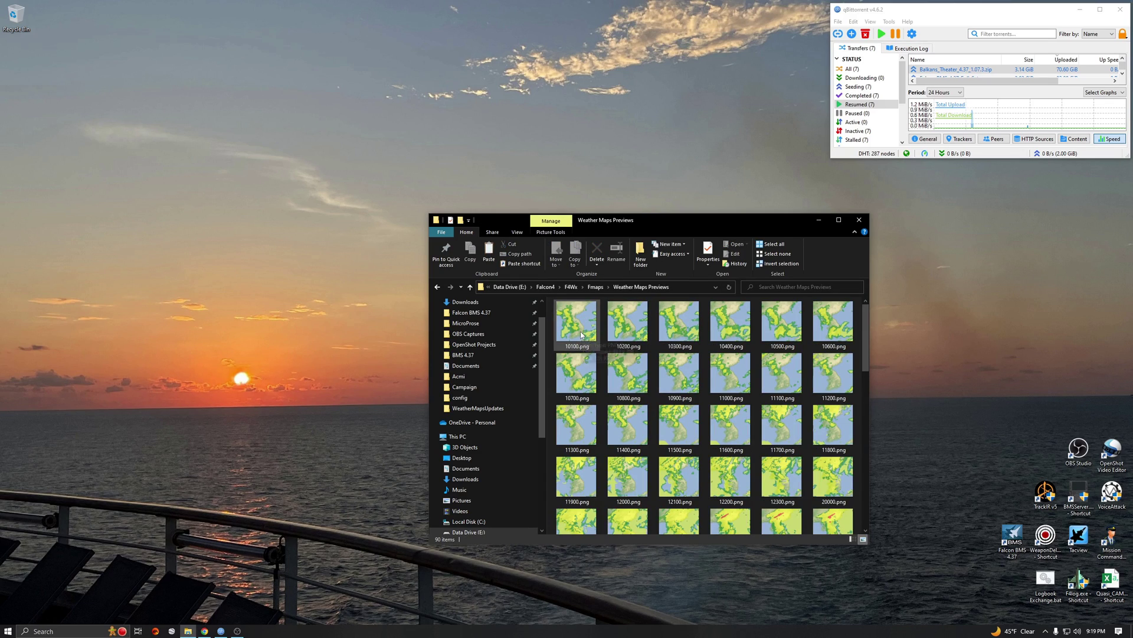
{"action": "double_click", "coordinate": [580, 331]}
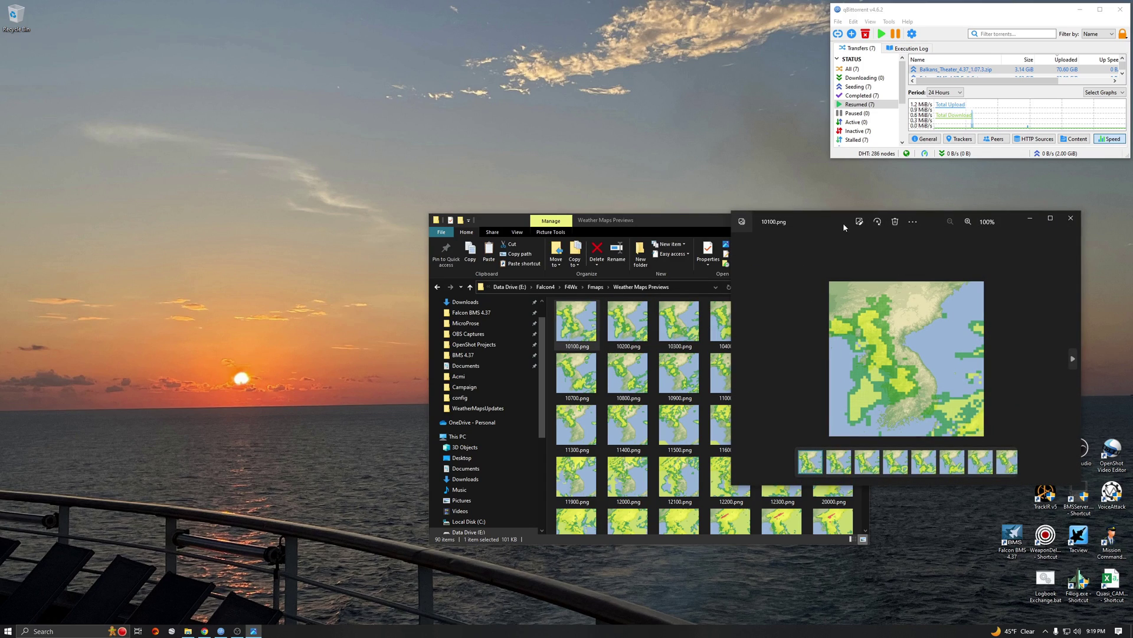
{"action": "left_click_drag", "start_coordinate": [843, 222], "coordinate": [525, 228]}
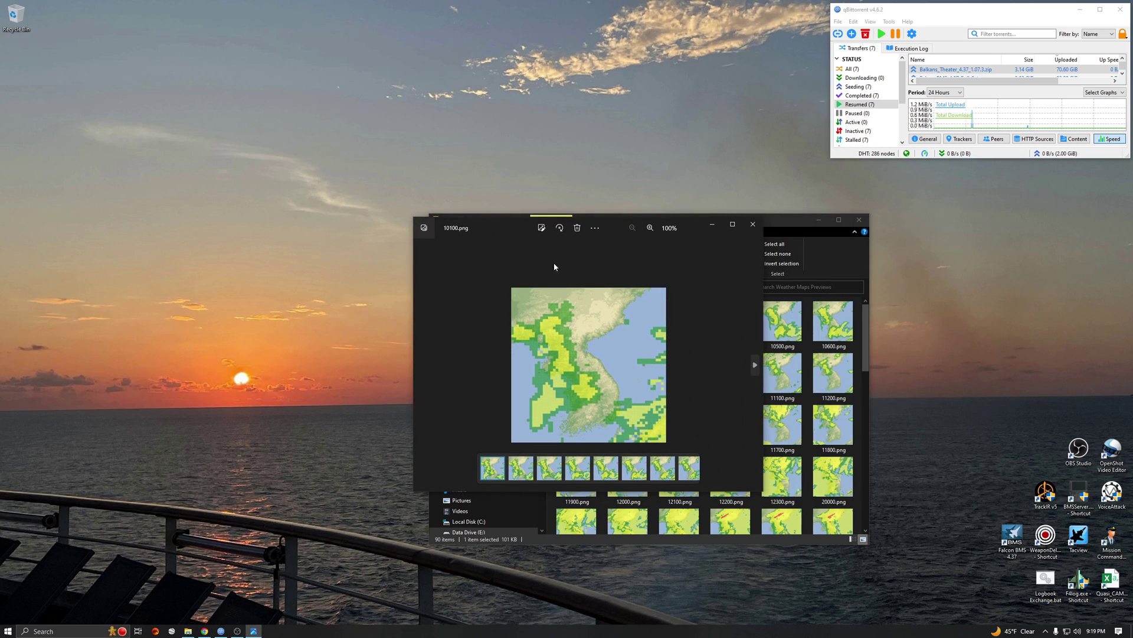
{"action": "left_click", "coordinate": [756, 366]}
{"action": "left_click", "coordinate": [756, 366]}
{"action": "left_click", "coordinate": [756, 365]}
{"action": "left_click", "coordinate": [757, 365]}
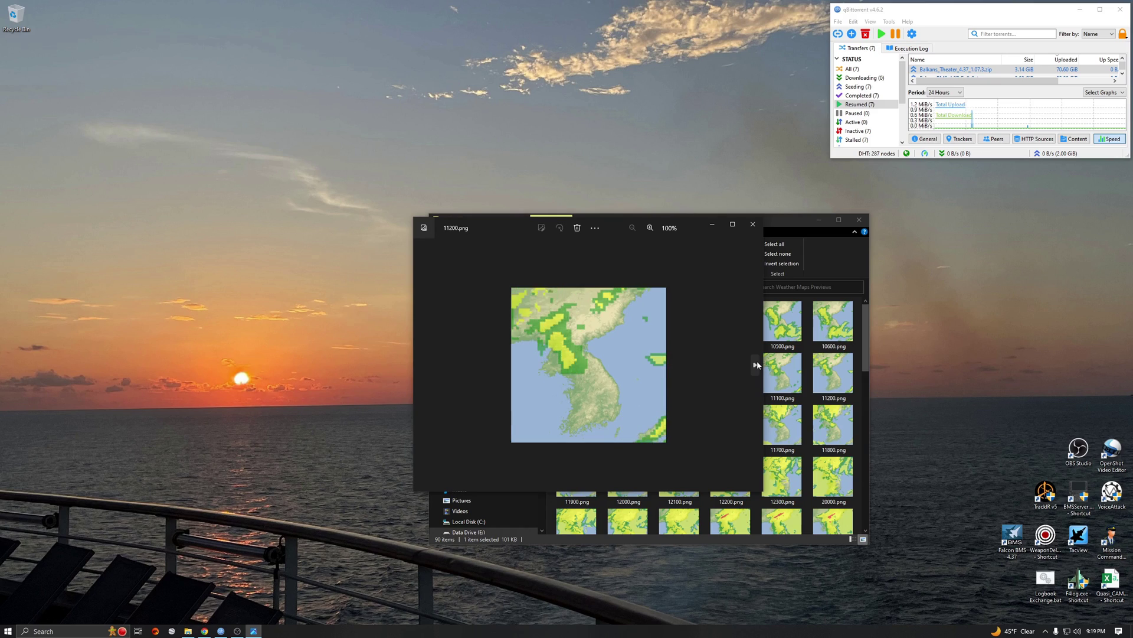
{"action": "left_click", "coordinate": [757, 365]}
{"action": "left_click", "coordinate": [757, 365]}
{"action": "left_click", "coordinate": [757, 365]}
{"action": "left_click", "coordinate": [757, 365]}
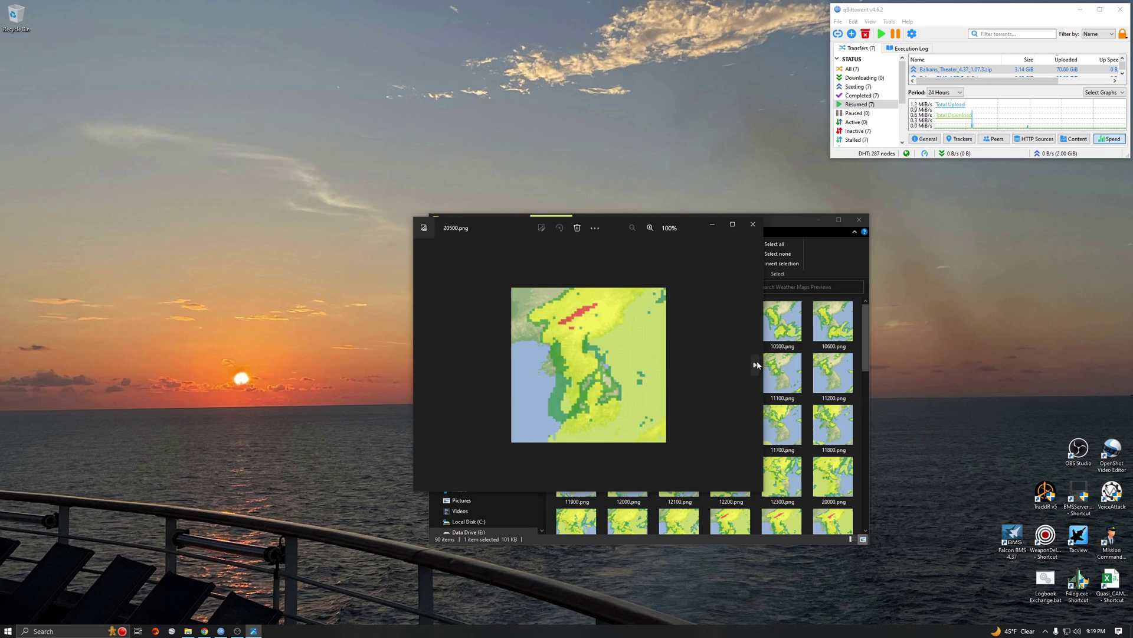
{"action": "left_click", "coordinate": [756, 365]}
{"action": "left_click", "coordinate": [757, 364]}
{"action": "left_click", "coordinate": [756, 365]}
{"action": "left_click", "coordinate": [757, 365]}
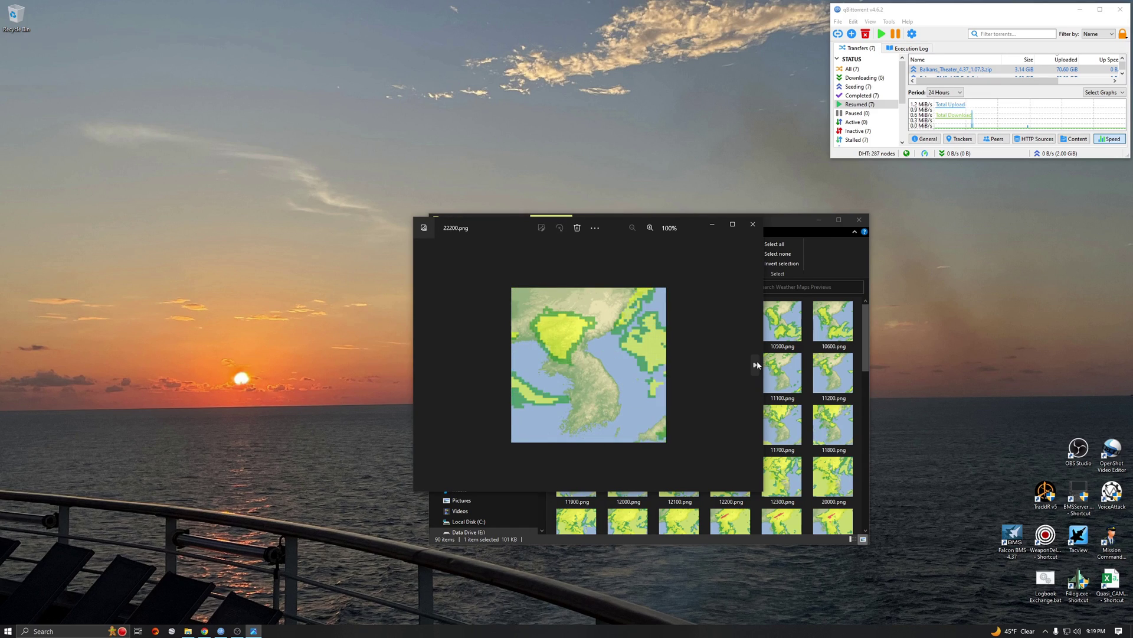
{"action": "left_click", "coordinate": [757, 365]}
{"action": "left_click", "coordinate": [757, 365]}
{"action": "left_click", "coordinate": [757, 365]}
{"action": "left_click", "coordinate": [757, 364]}
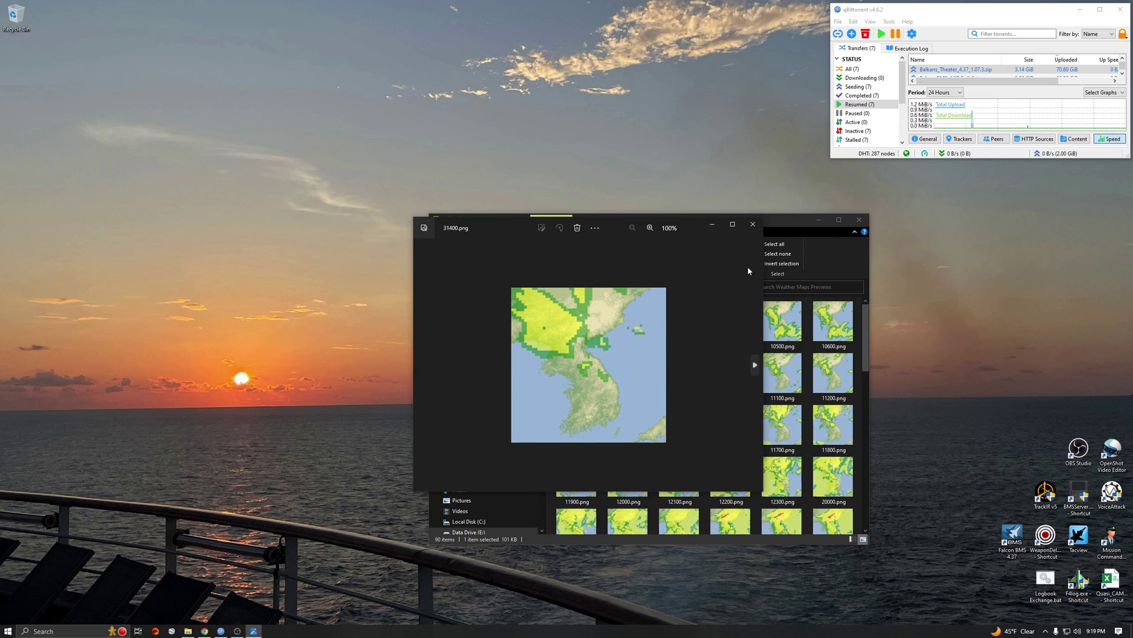
{"action": "left_click", "coordinate": [751, 224]}
Move the previews window right and open a second File Explorer window on the left.
{"action": "left_click_drag", "start_coordinate": [723, 216], "coordinate": [753, 229]}
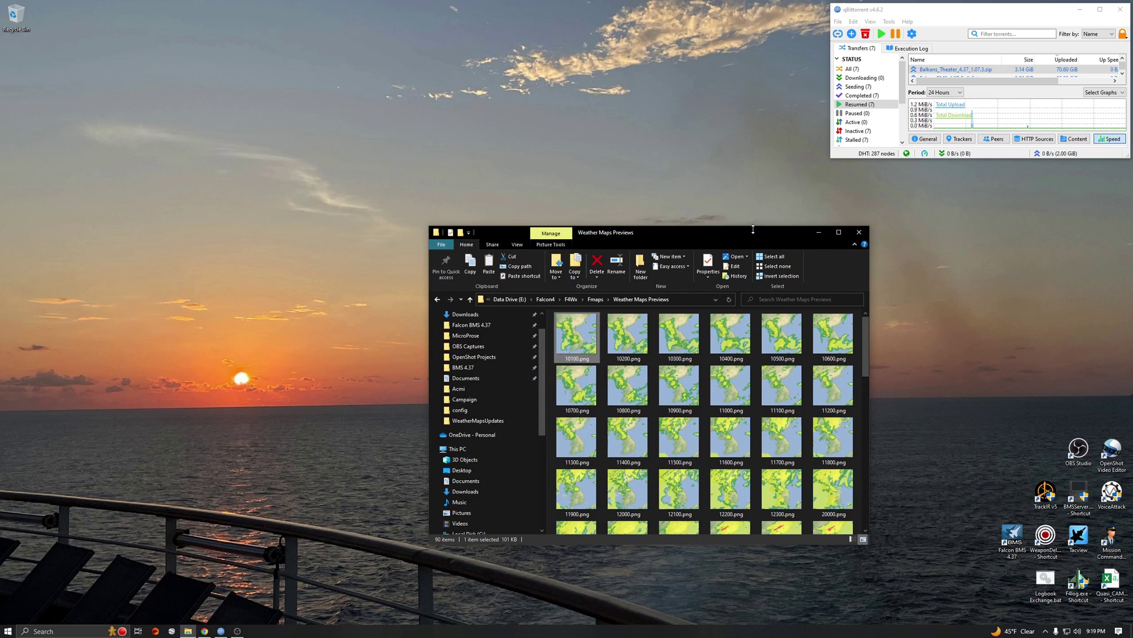
{"action": "left_click_drag", "start_coordinate": [675, 231], "coordinate": [833, 228]}
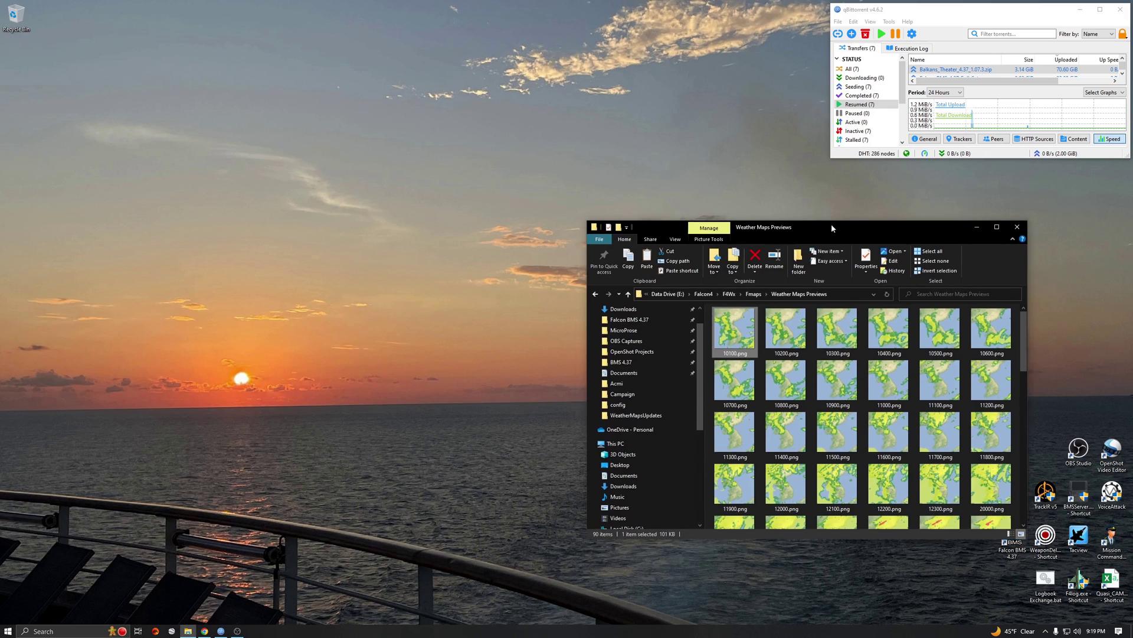
{"action": "right_click", "coordinate": [189, 631]}
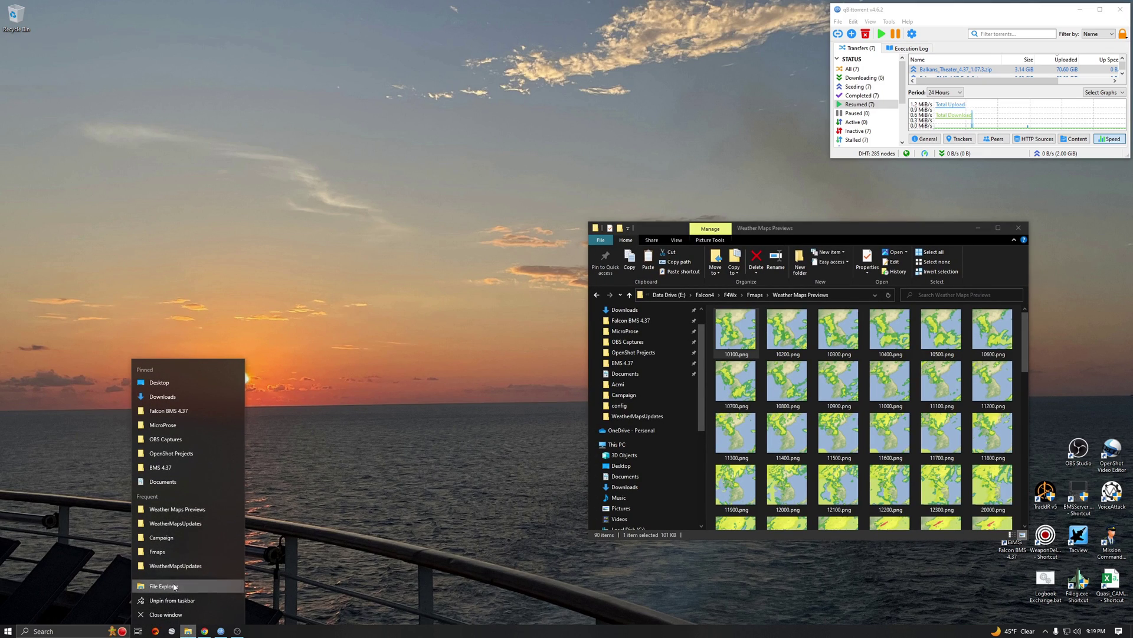
{"action": "left_click", "coordinate": [175, 587]}
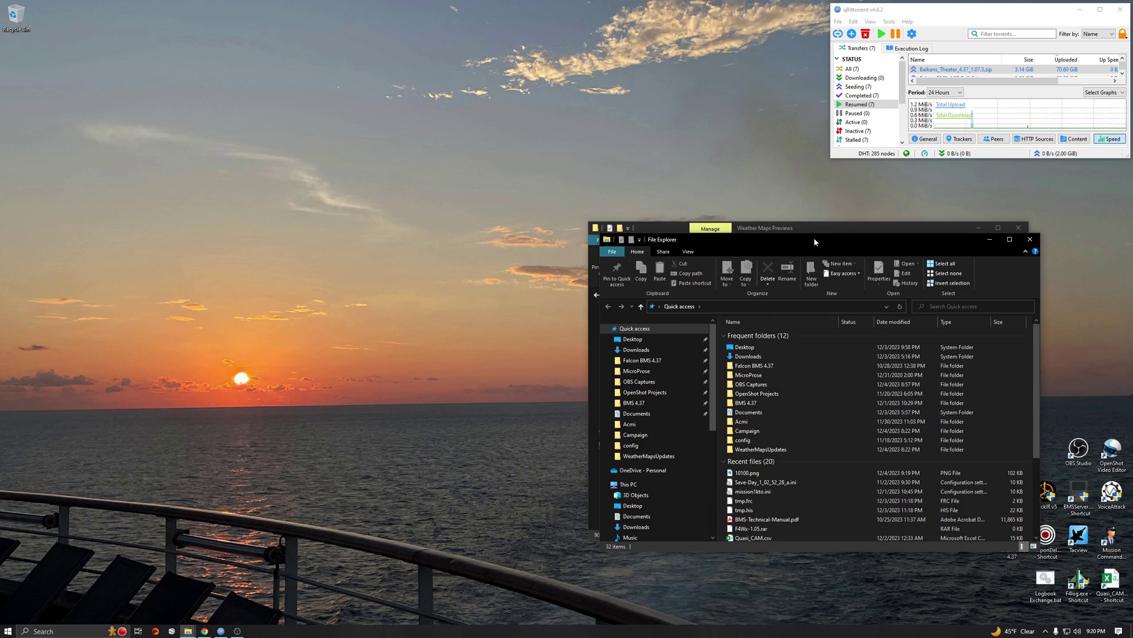
{"action": "left_click_drag", "start_coordinate": [815, 244], "coordinate": [345, 218]}
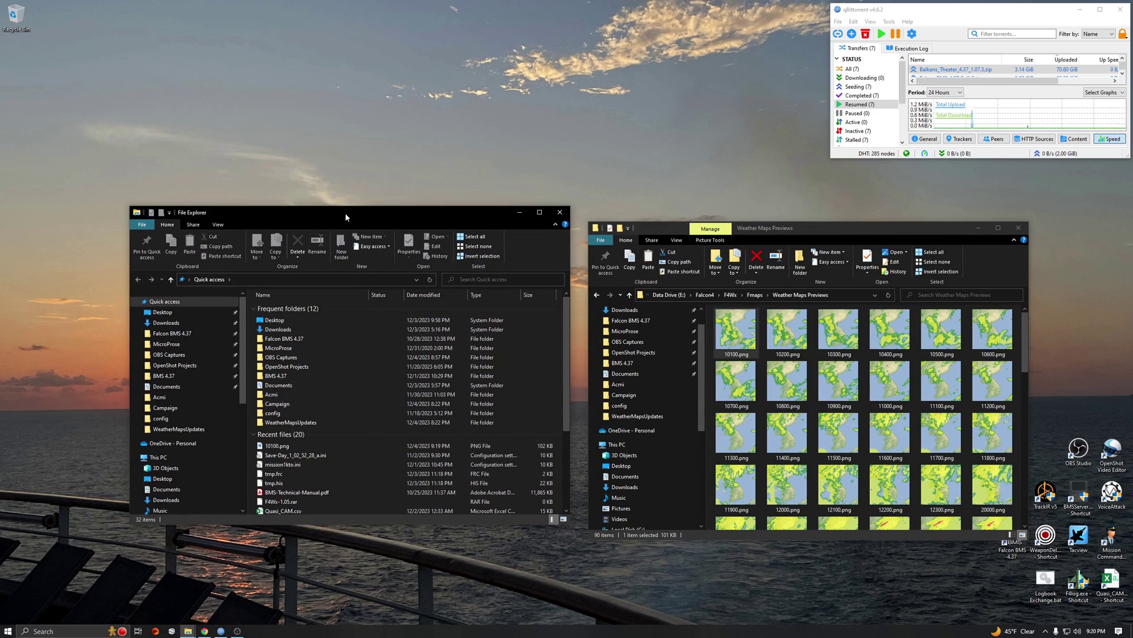
Browse Falcon BMS 4.37 > Data, checking Add-On Balkans, and open the Campaign folder.
{"action": "left_click", "coordinate": [161, 335]}
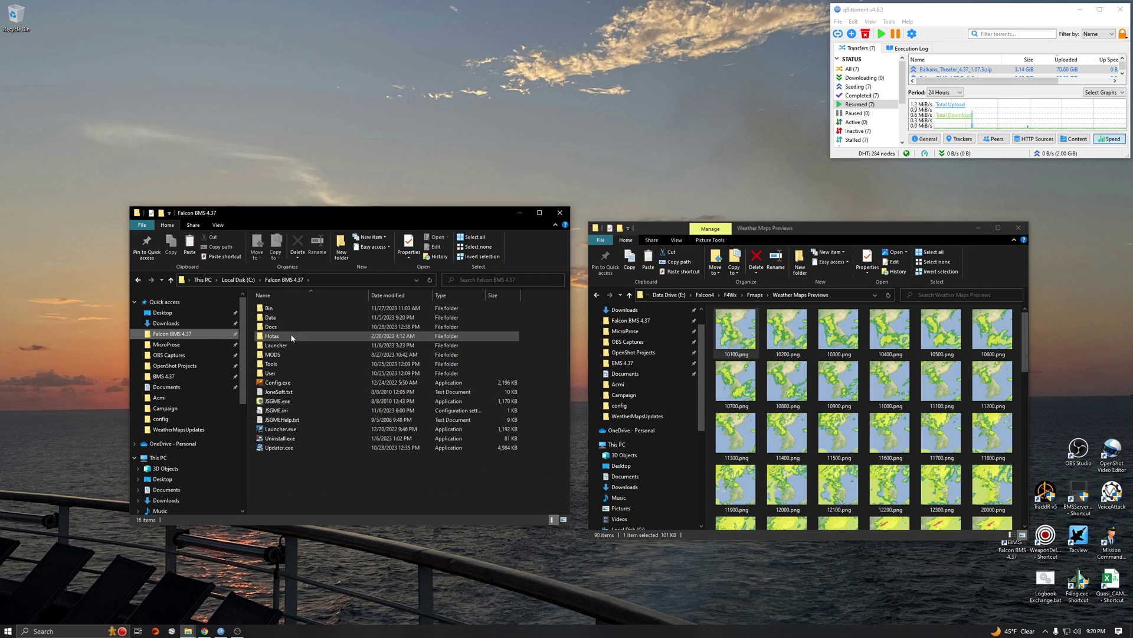
{"action": "left_click", "coordinate": [276, 319]}
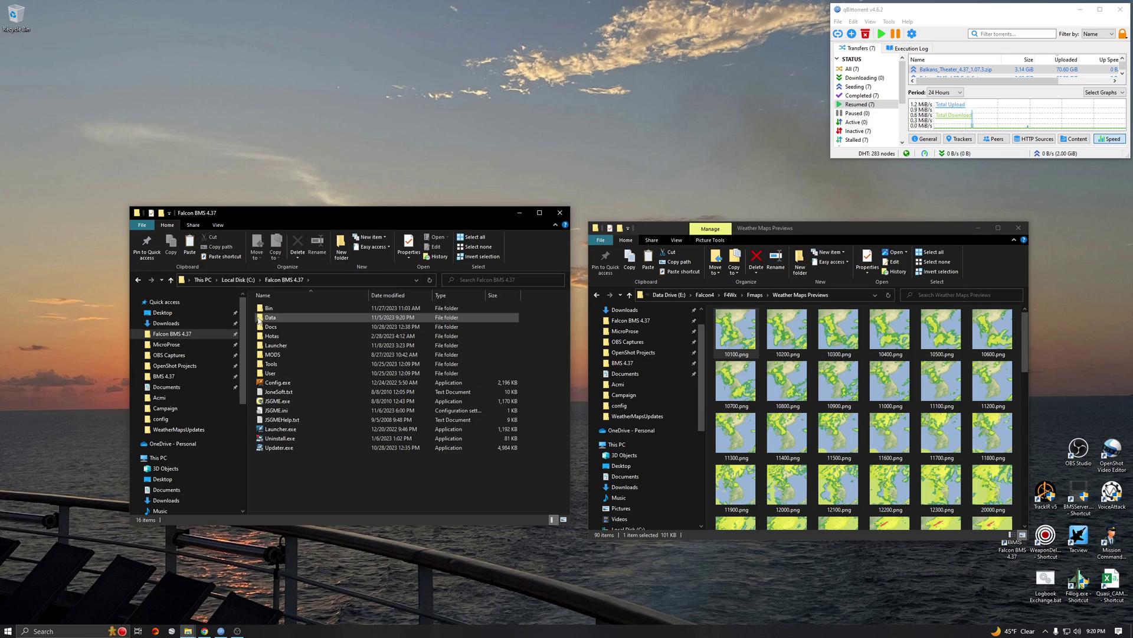
{"action": "double_click", "coordinate": [260, 320]}
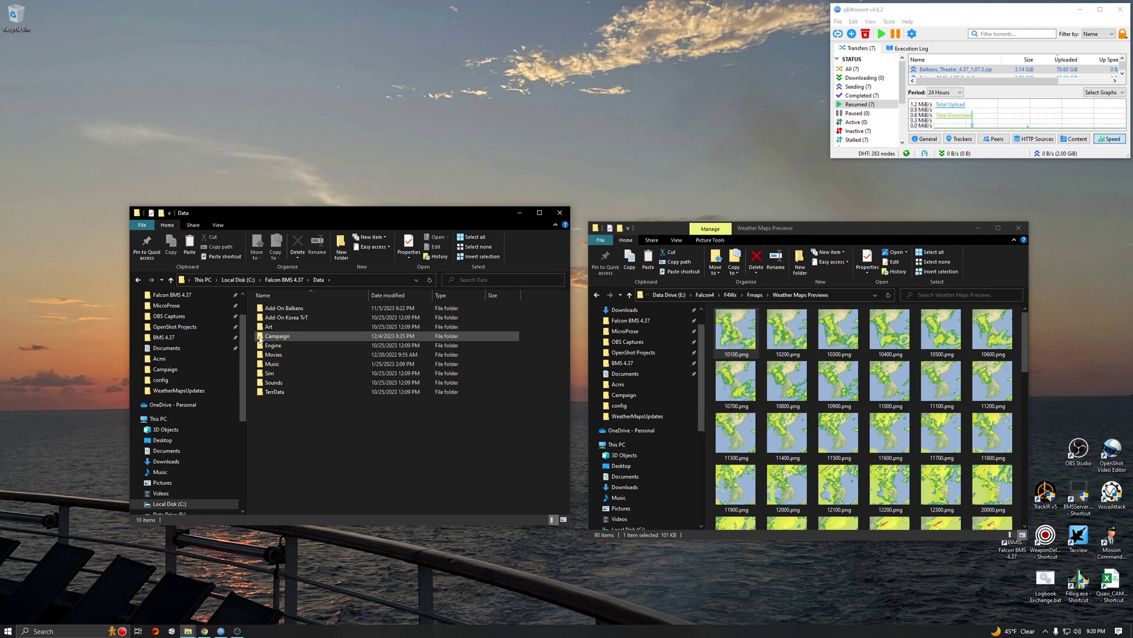
{"action": "double_click", "coordinate": [260, 337]}
{"action": "left_click", "coordinate": [138, 281]}
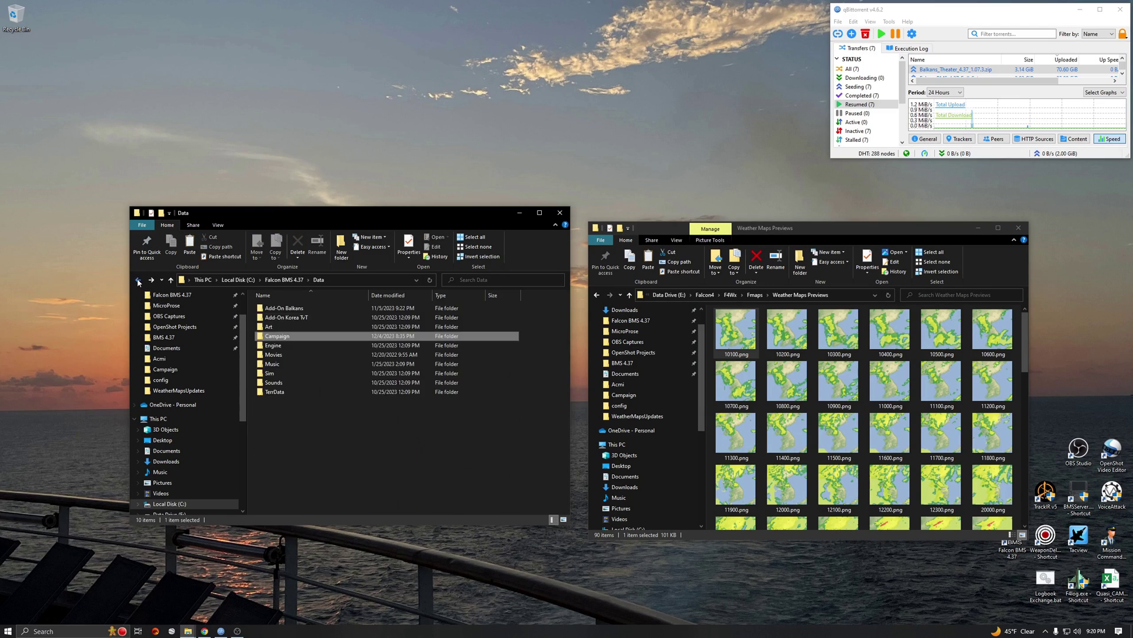
{"action": "double_click", "coordinate": [271, 310]}
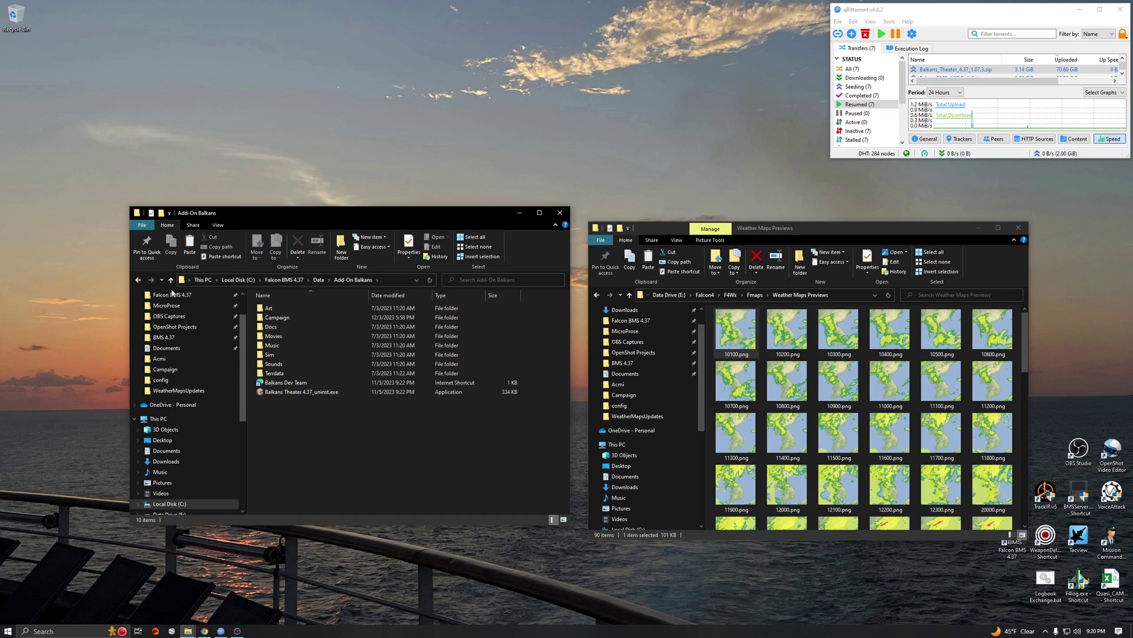
{"action": "left_click", "coordinate": [138, 281]}
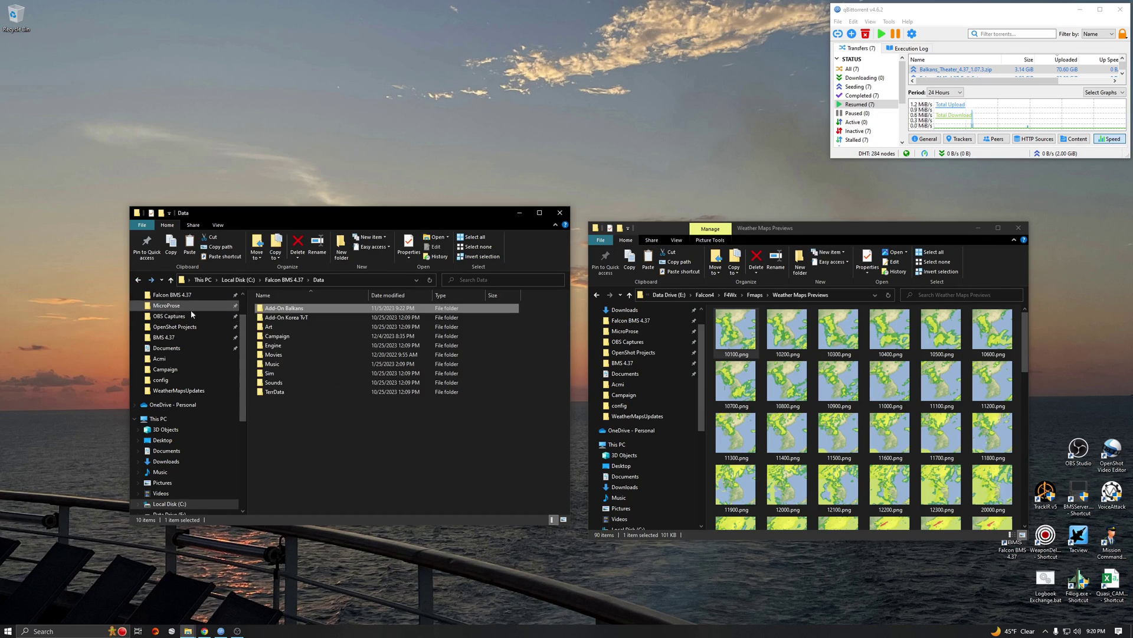
{"action": "double_click", "coordinate": [258, 340]}
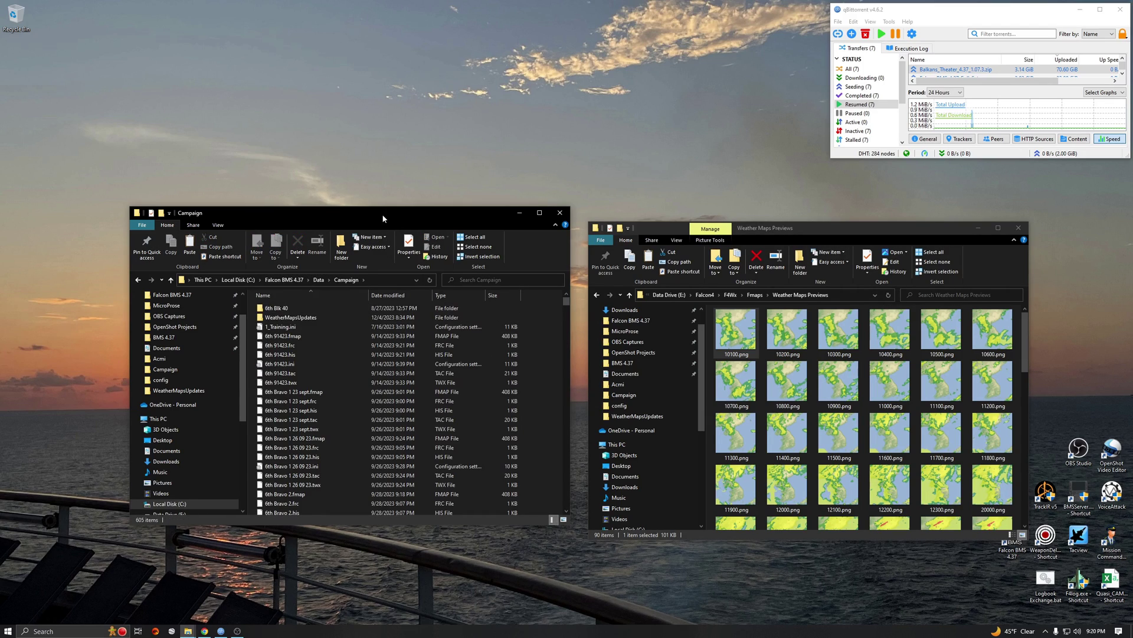
Copy all 91 Fmaps items and paste them into Campaign\WeatherMapsUpdates.
{"action": "left_click_drag", "start_coordinate": [382, 219], "coordinate": [388, 192]}
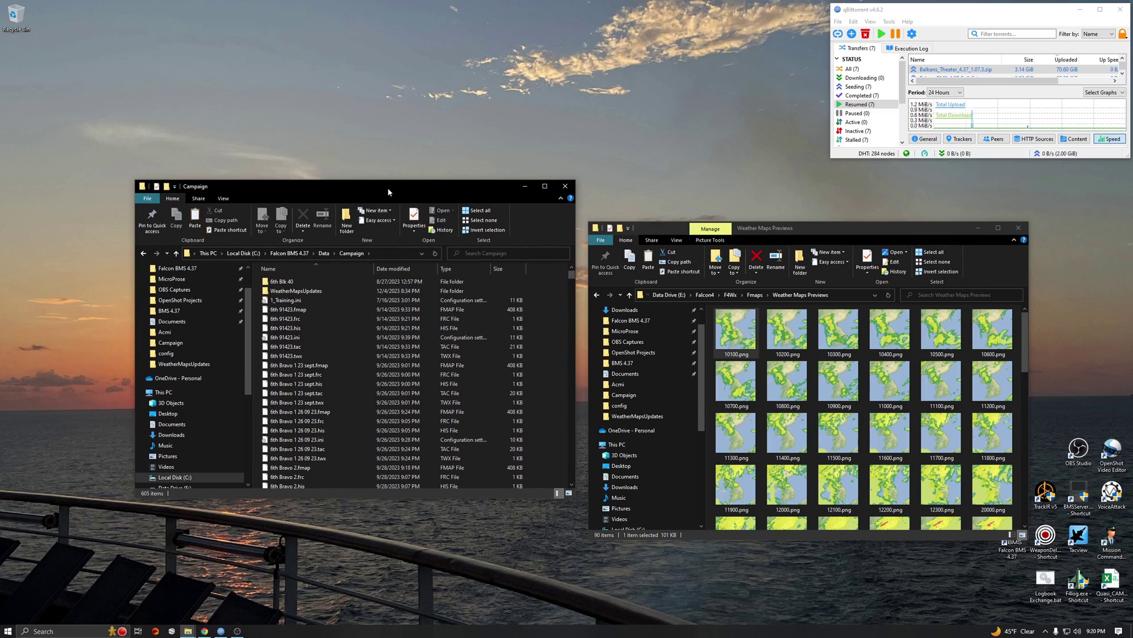
{"action": "double_click", "coordinate": [266, 291]}
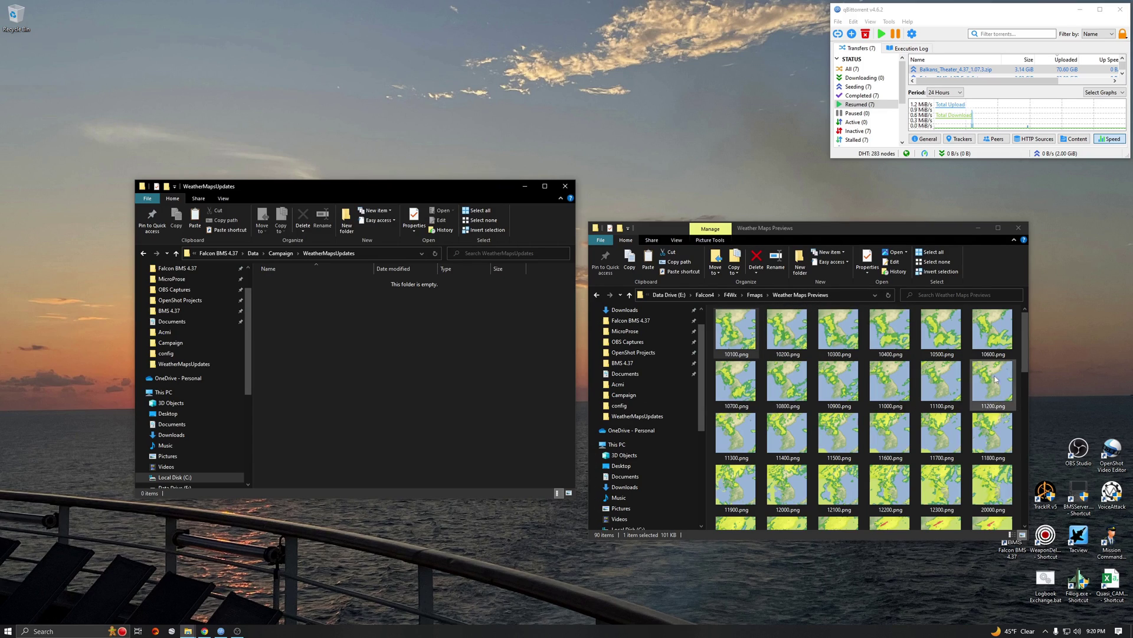
{"action": "left_click", "coordinate": [756, 295]}
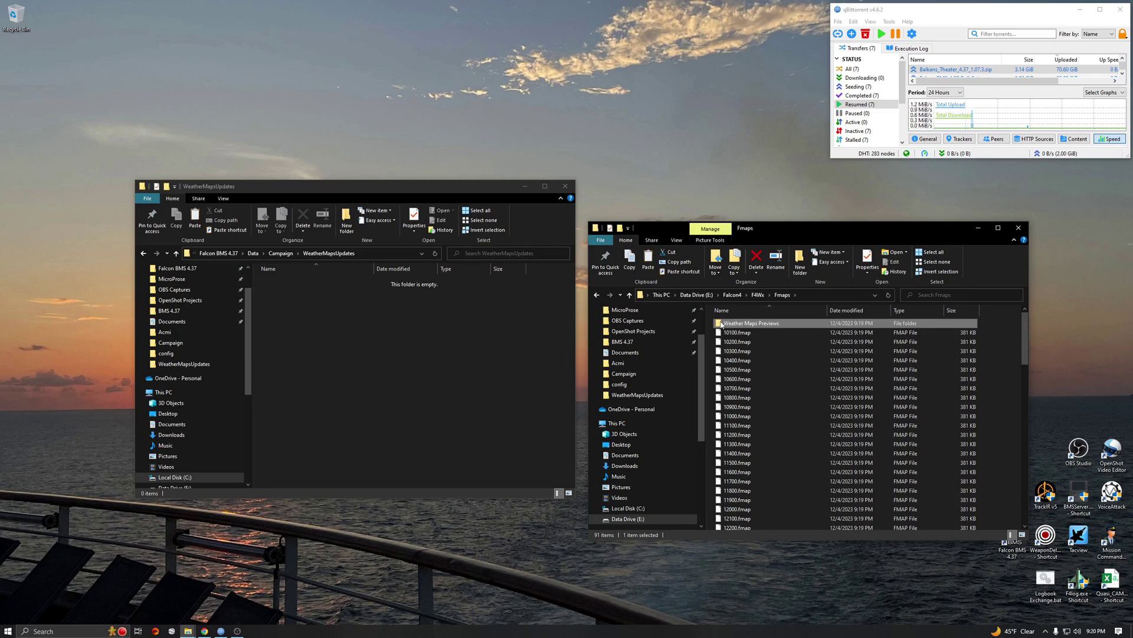
{"action": "key", "text": "ctrl+a"}
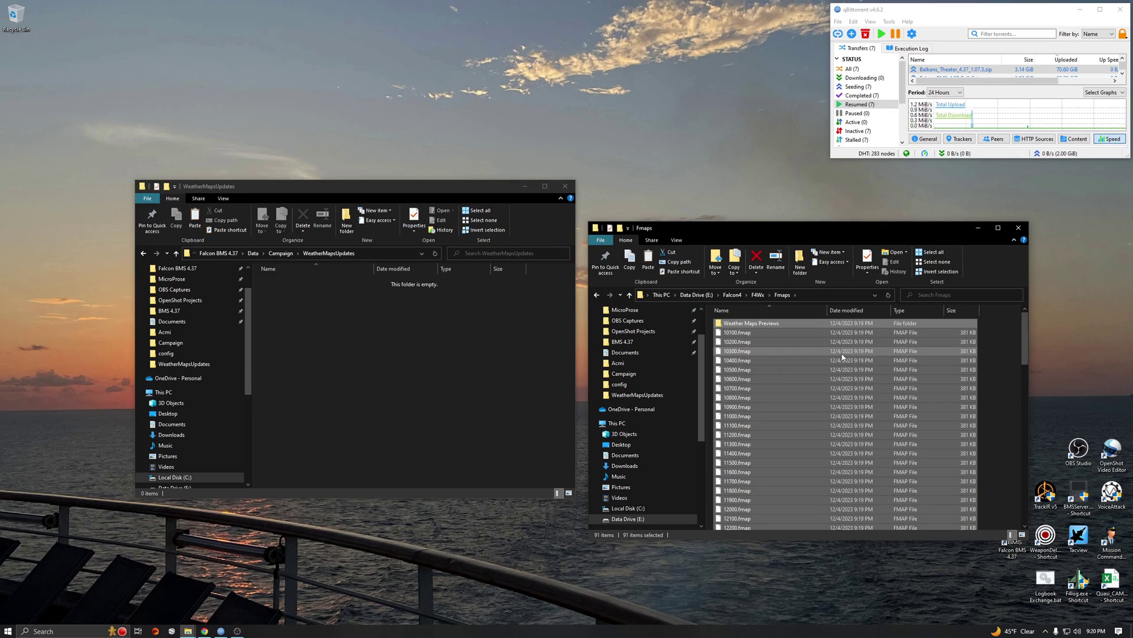
{"action": "key", "text": "ctrl+c"}
{"action": "left_click", "coordinate": [453, 347]}
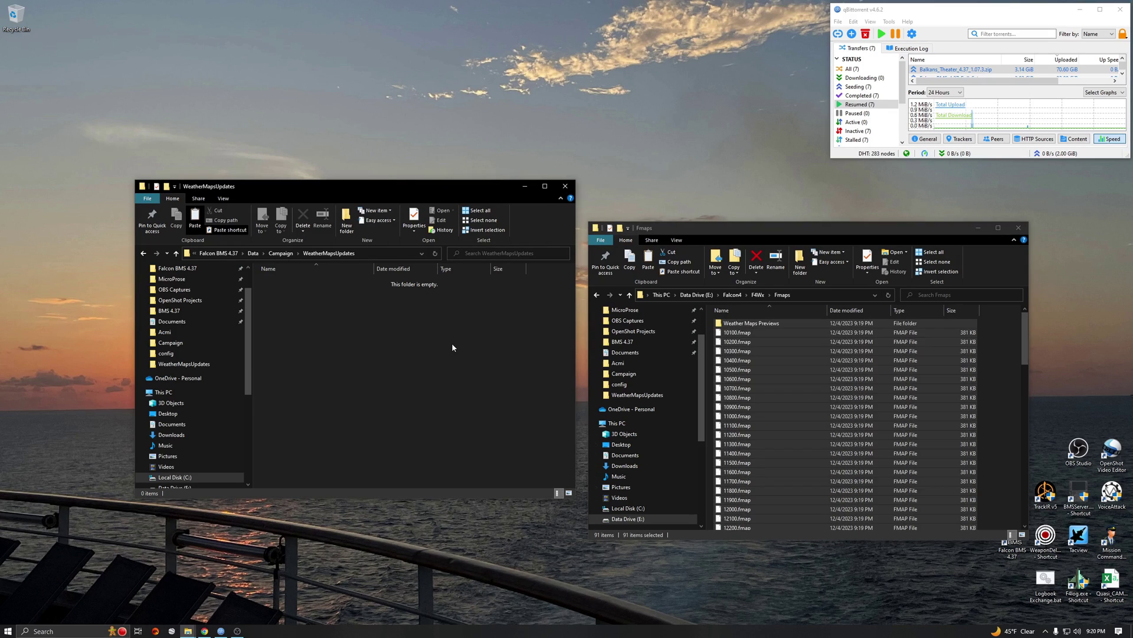
{"action": "left_click", "coordinate": [195, 220]}
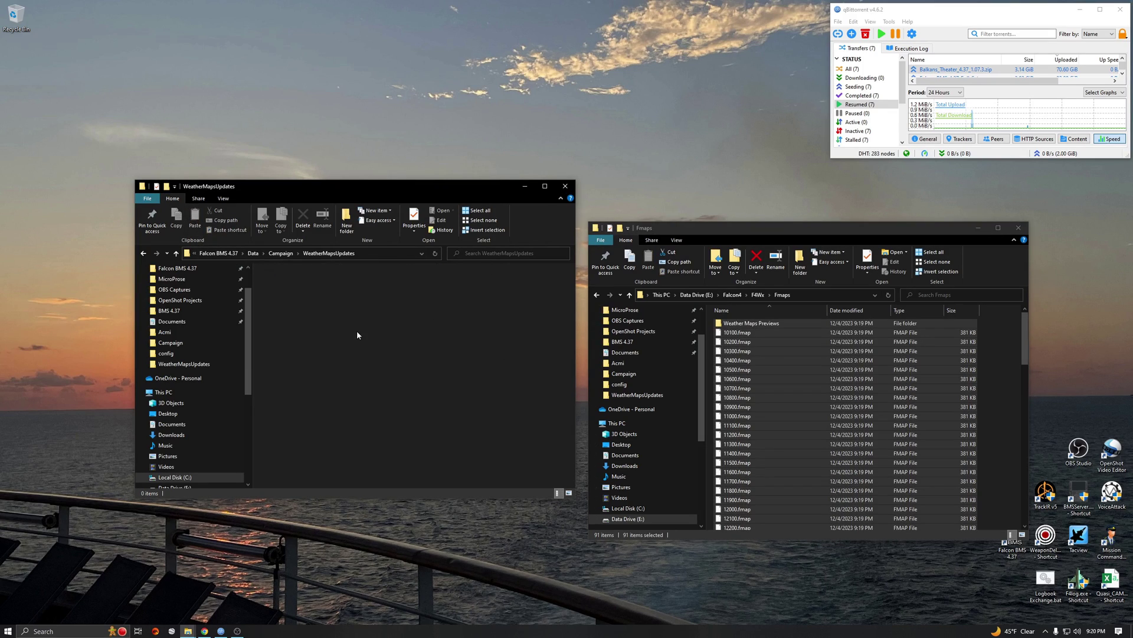
Close the Fmaps window and reposition the WeatherMapsUpdates window.
{"action": "left_click", "coordinate": [994, 372]}
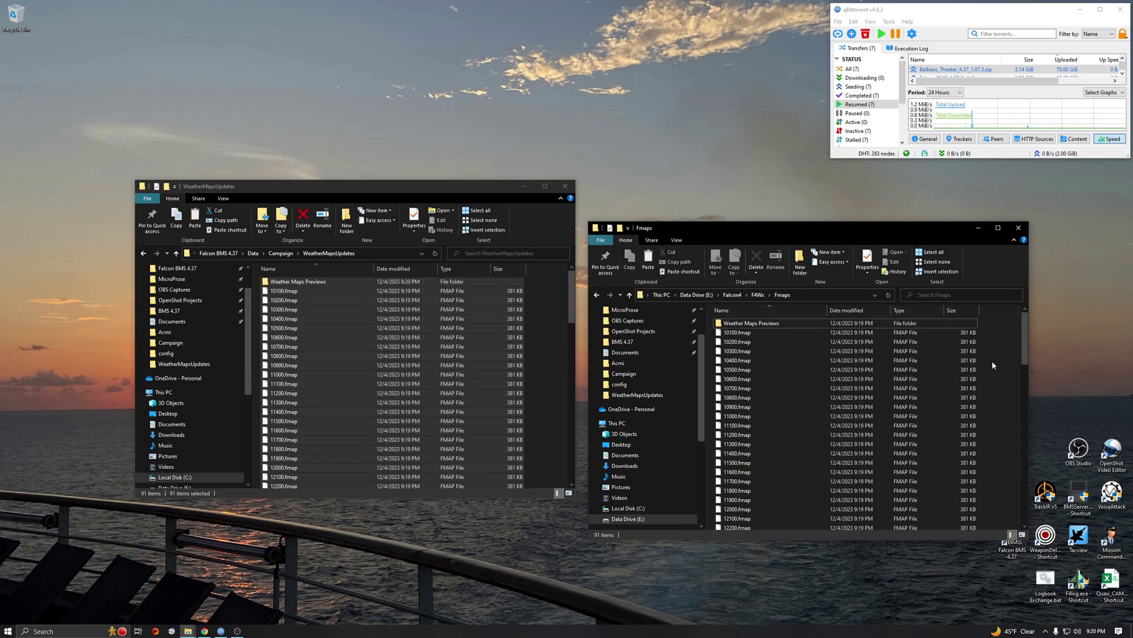
{"action": "left_click", "coordinate": [1019, 228]}
{"action": "left_click_drag", "start_coordinate": [480, 197], "coordinate": [790, 230]}
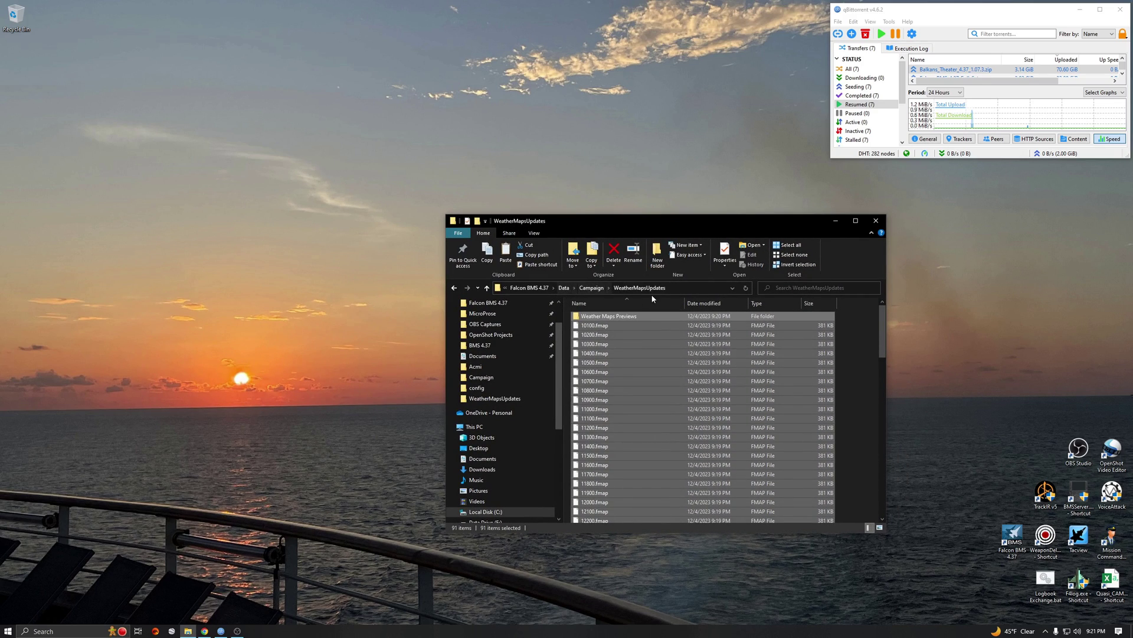
Copy 10100.fmap from the current weather folder.
{"action": "left_click", "coordinate": [594, 327]}
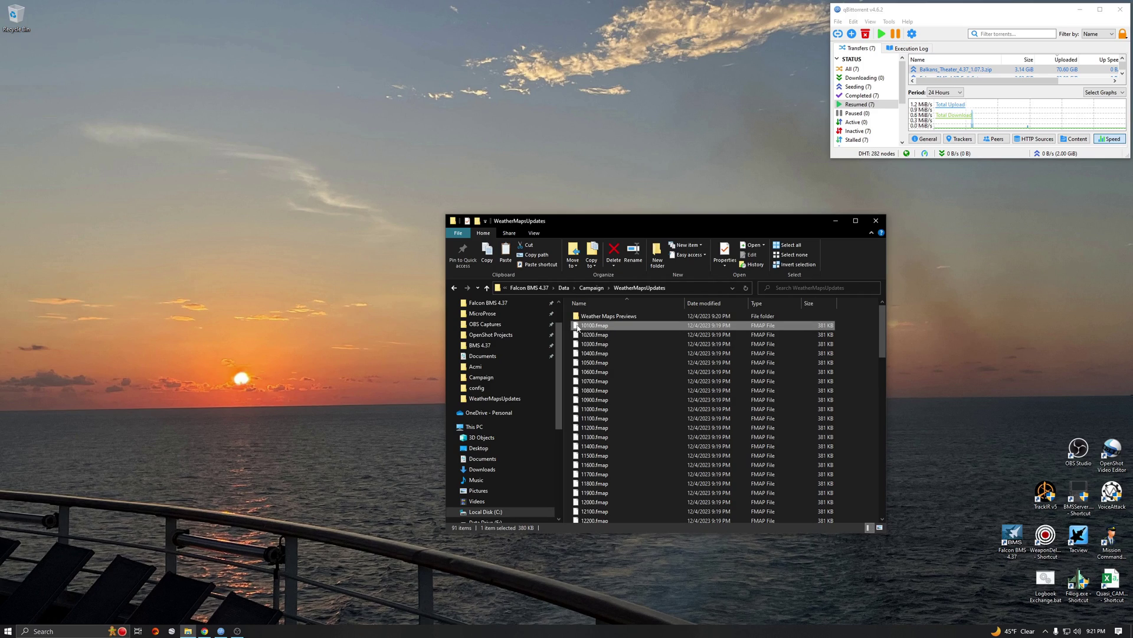
{"action": "right_click", "coordinate": [577, 328]}
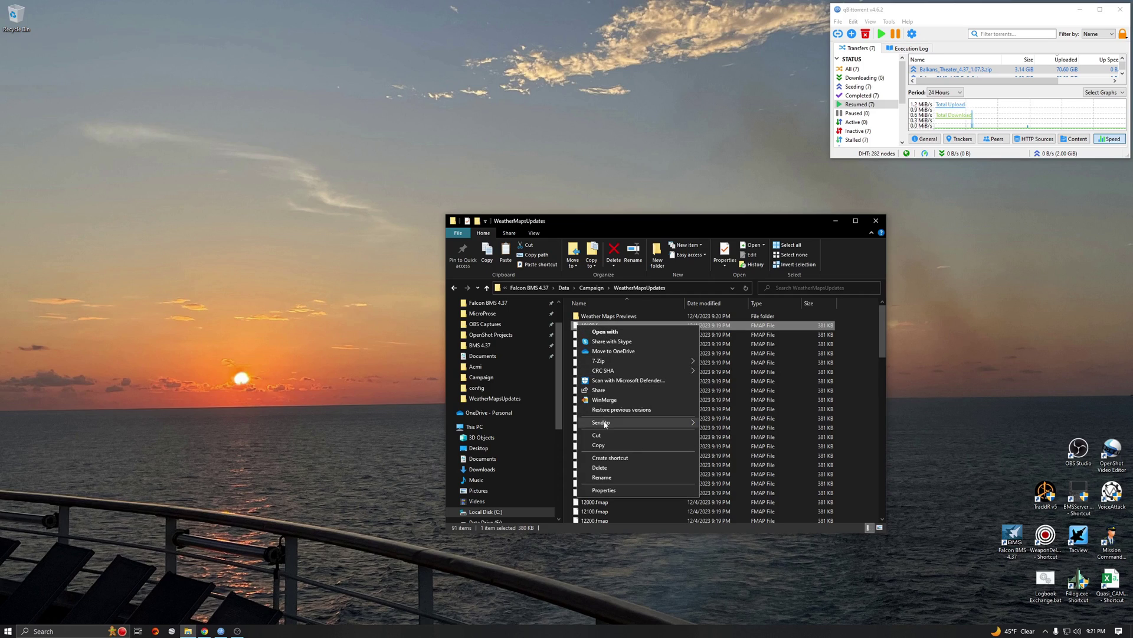
{"action": "left_click", "coordinate": [602, 447]}
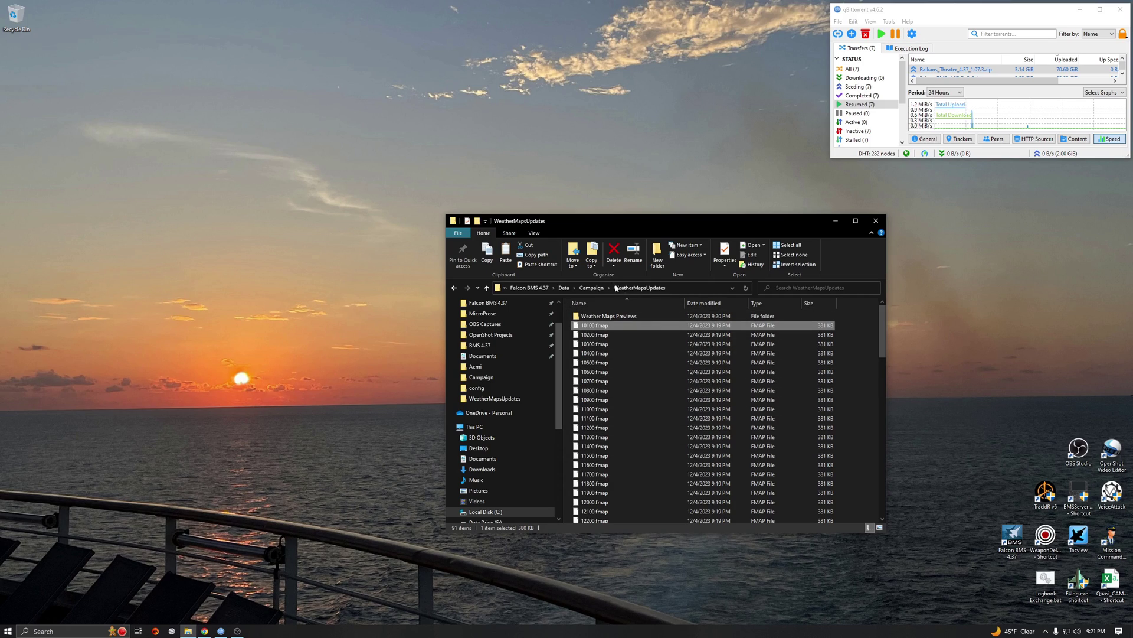
Paste 10100.fmap into the Campaign folder and close the Explorer window.
{"action": "left_click", "coordinate": [591, 288]}
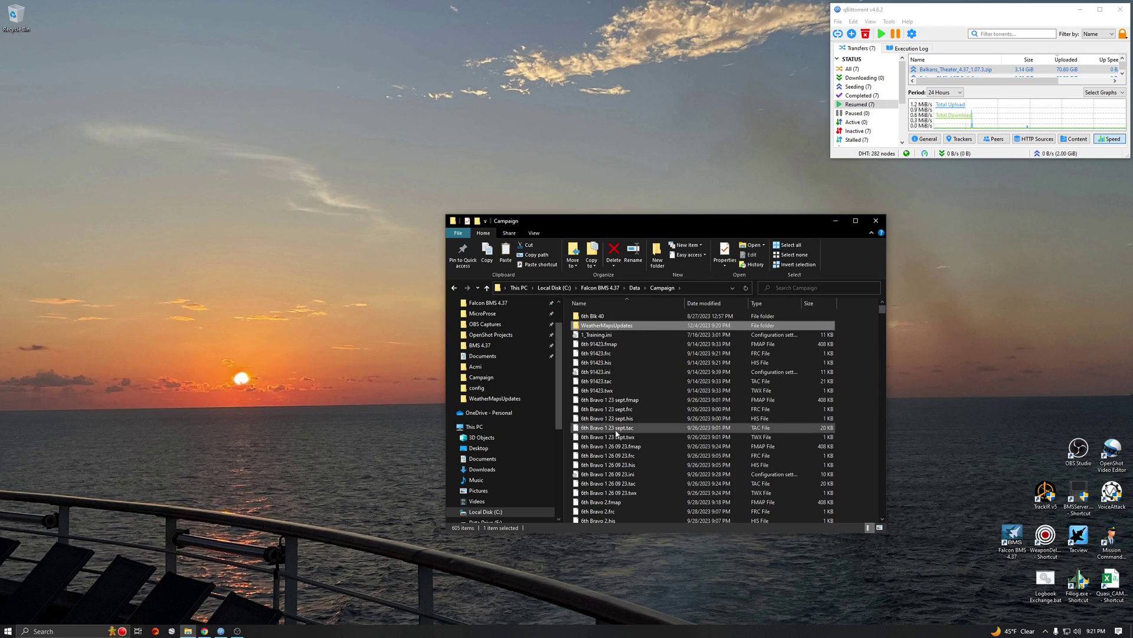
{"action": "scroll", "coordinate": [619, 397], "scroll_direction": "down", "scroll_amount": 2}
{"action": "scroll", "coordinate": [607, 466], "scroll_direction": "down", "scroll_amount": 2}
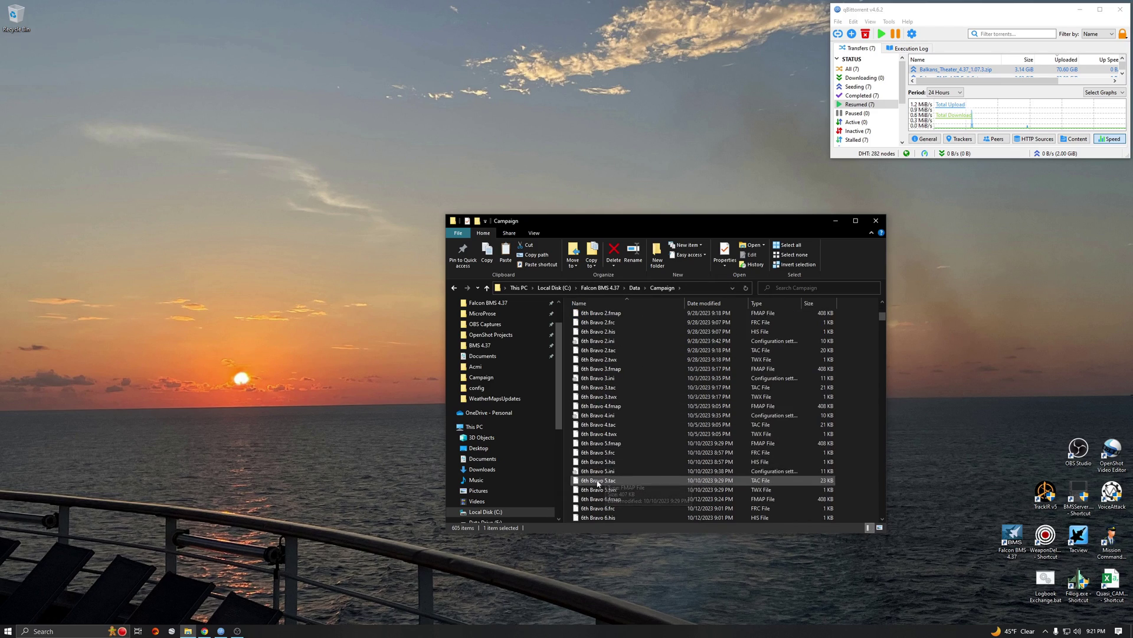
{"action": "scroll", "coordinate": [651, 314], "scroll_direction": "up", "scroll_amount": 4}
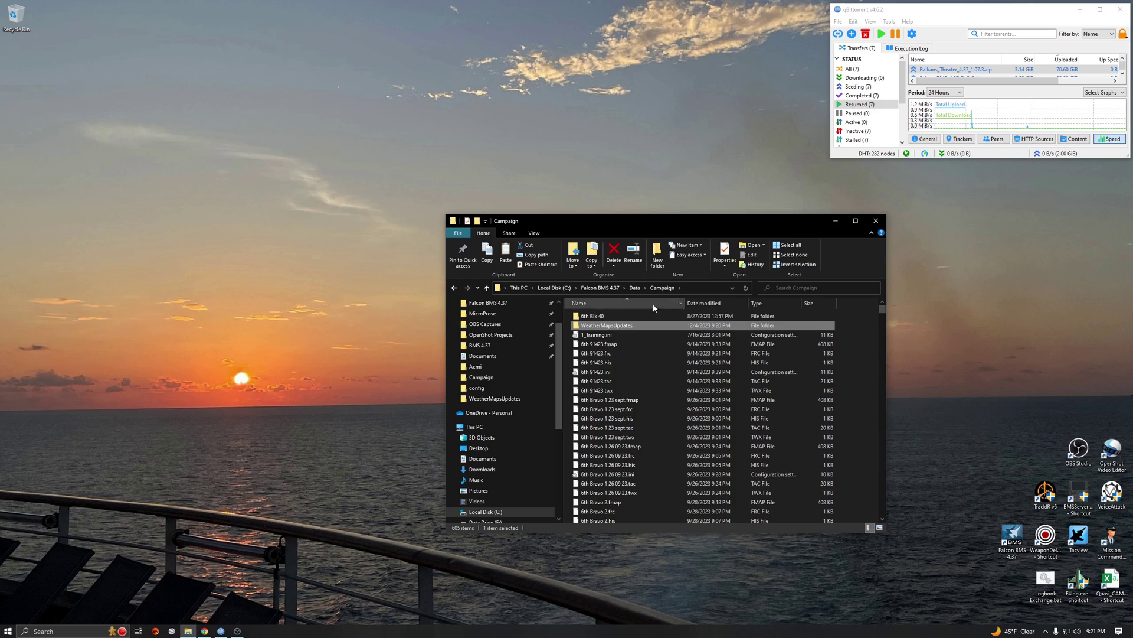
{"action": "left_click", "coordinate": [865, 355]}
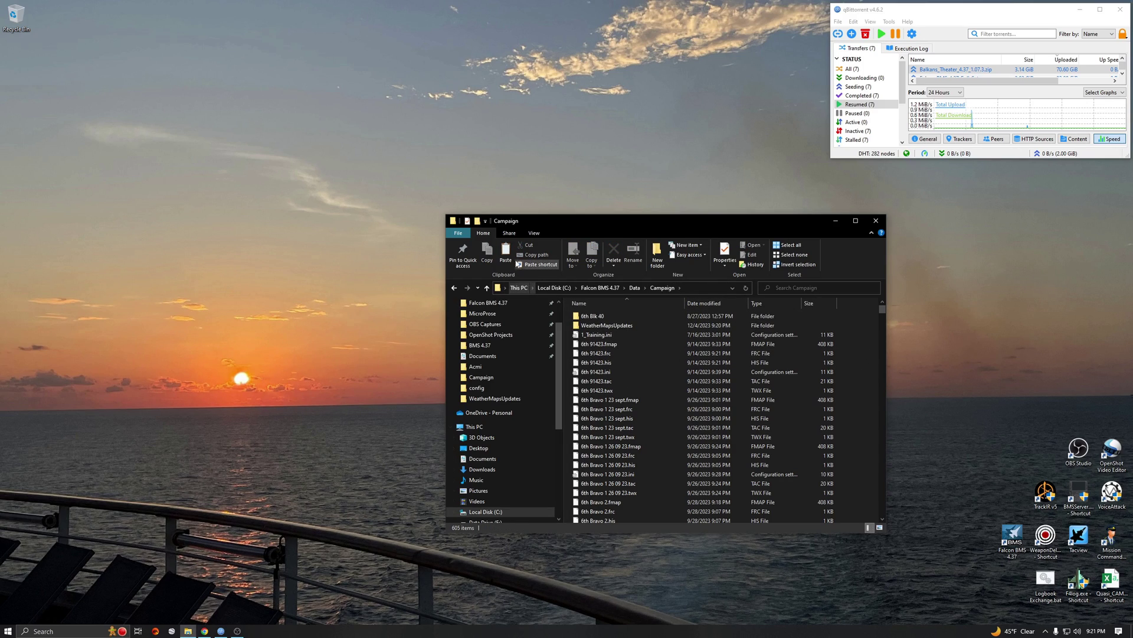
{"action": "left_click", "coordinate": [508, 252]}
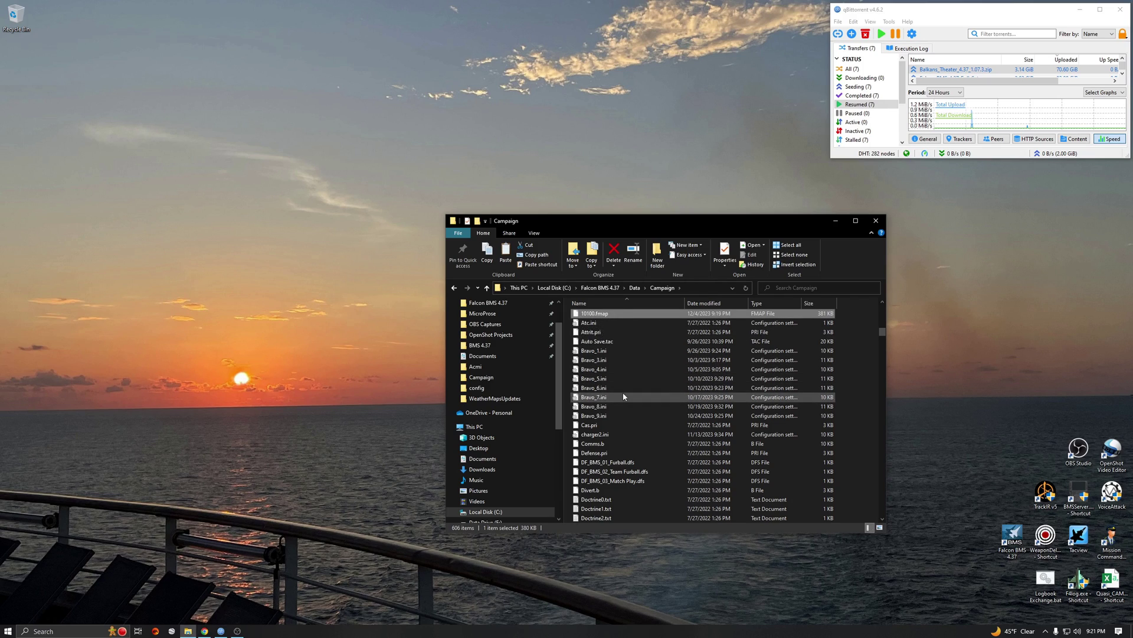
{"action": "scroll", "coordinate": [632, 407], "scroll_direction": "up", "scroll_amount": 4}
{"action": "scroll", "coordinate": [617, 449], "scroll_direction": "up", "scroll_amount": 2}
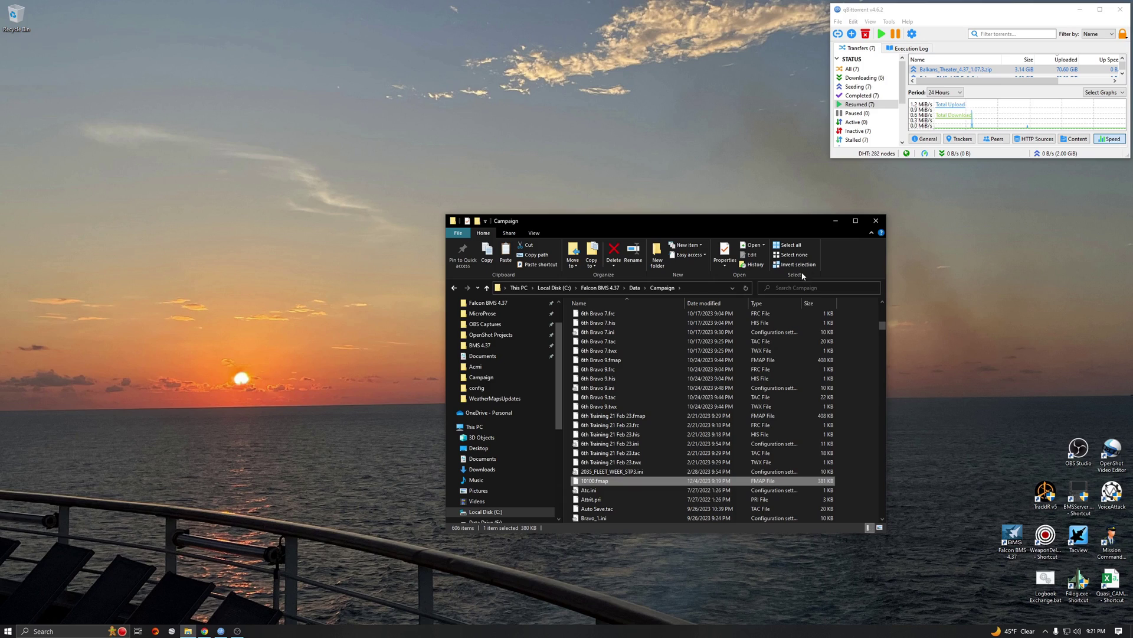
{"action": "left_click", "coordinate": [878, 223]}
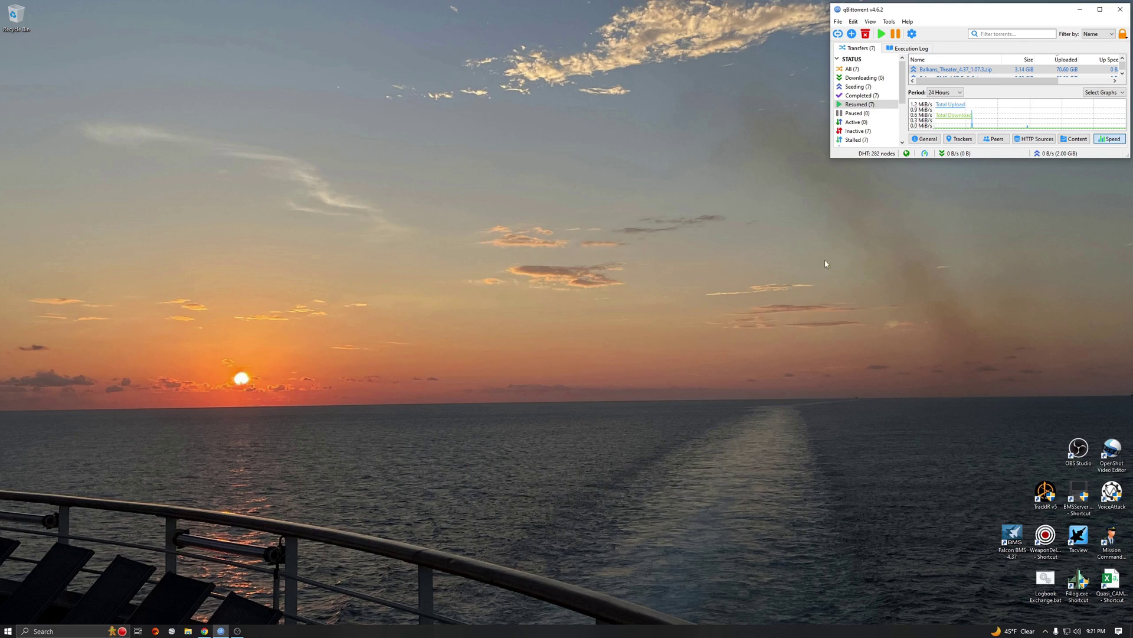
Start Falcon BMS 4.37 from its desktop shortcut and launch it in the Korea KTO theater.
{"action": "double_click", "coordinate": [1012, 535]}
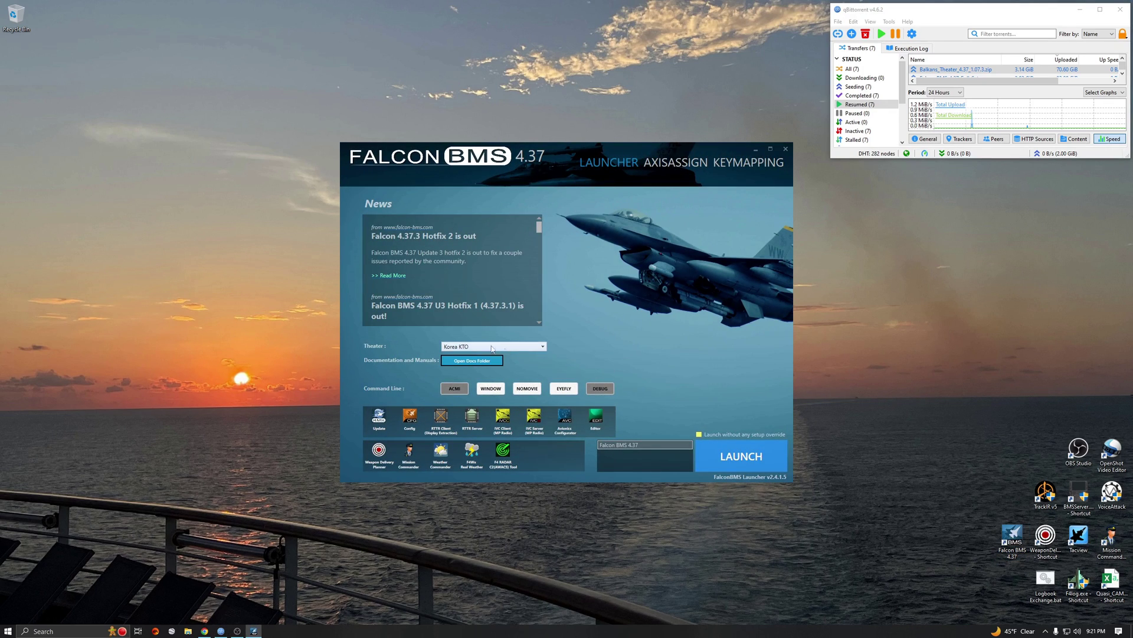
{"action": "left_click", "coordinate": [740, 459]}
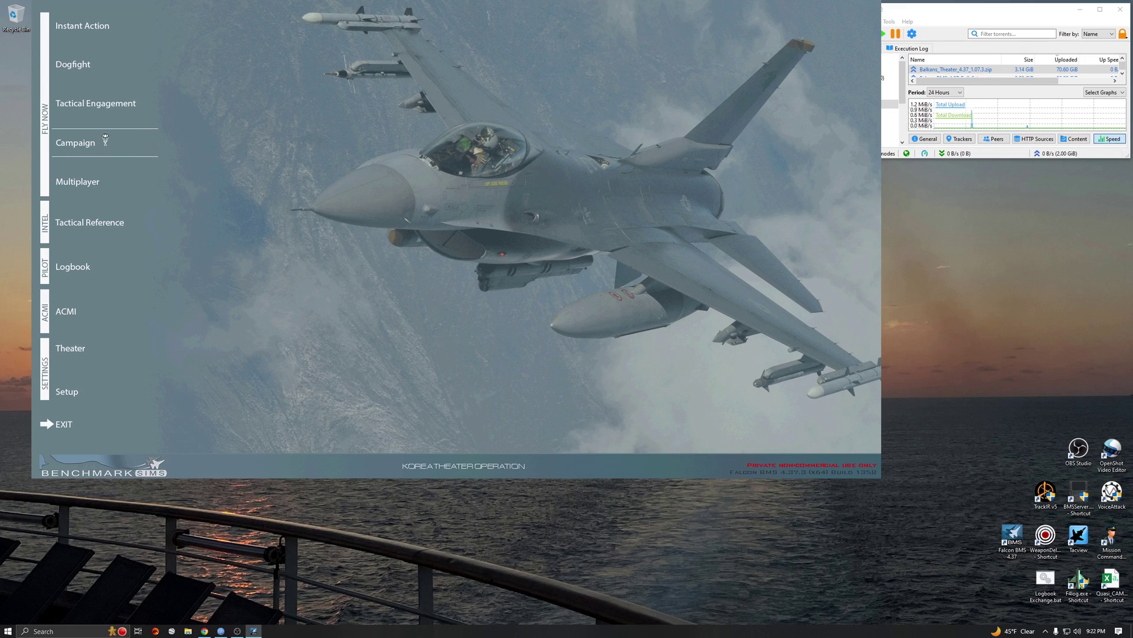
Commit to a new Iron Fortress campaign and accept the default target priorities.
{"action": "left_click", "coordinate": [105, 139]}
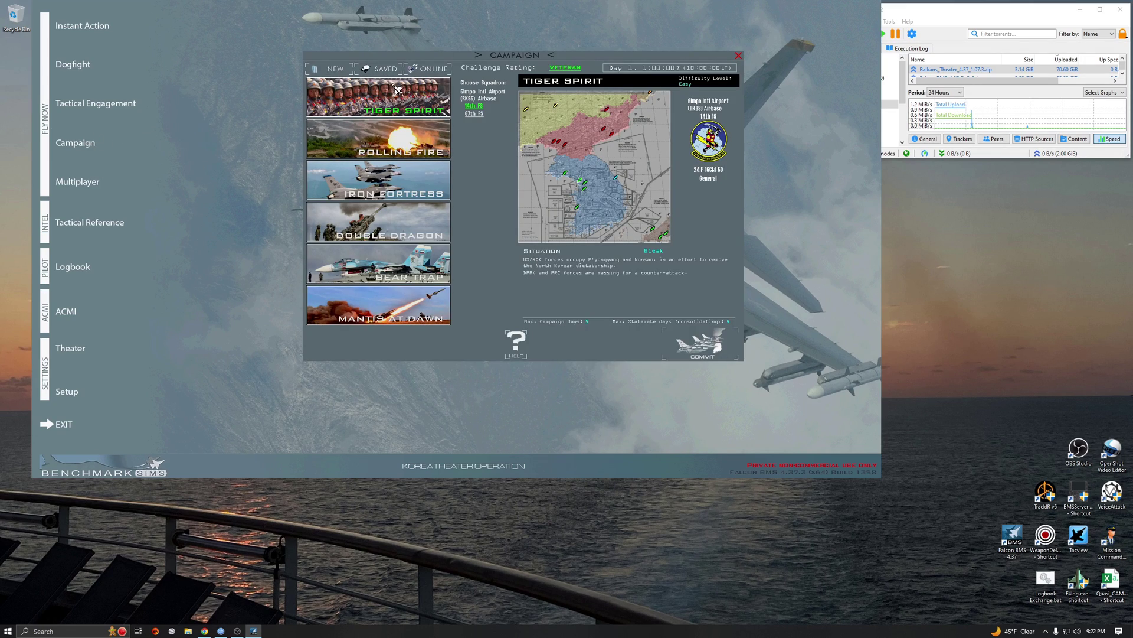
{"action": "left_click", "coordinate": [394, 188]}
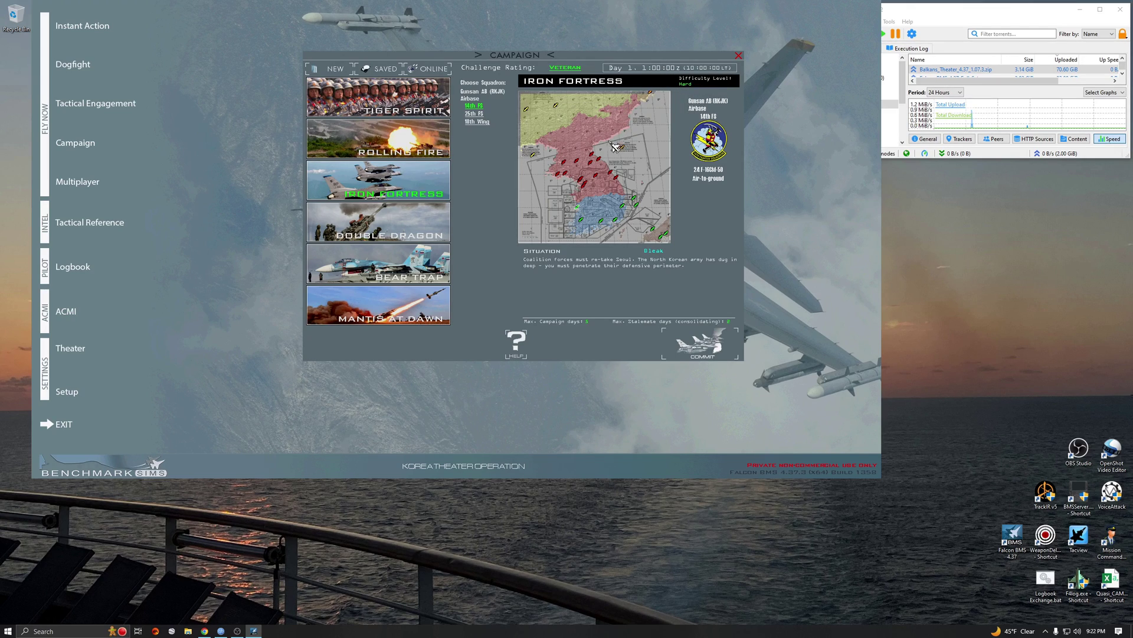
{"action": "left_click", "coordinate": [695, 339]}
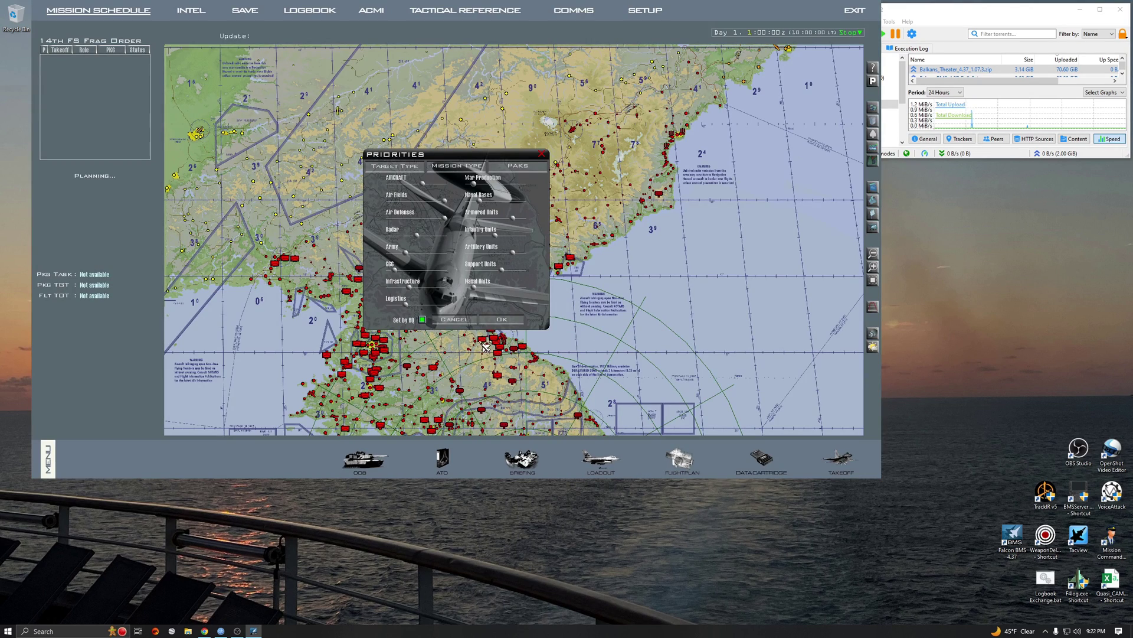
{"action": "left_click", "coordinate": [508, 320]}
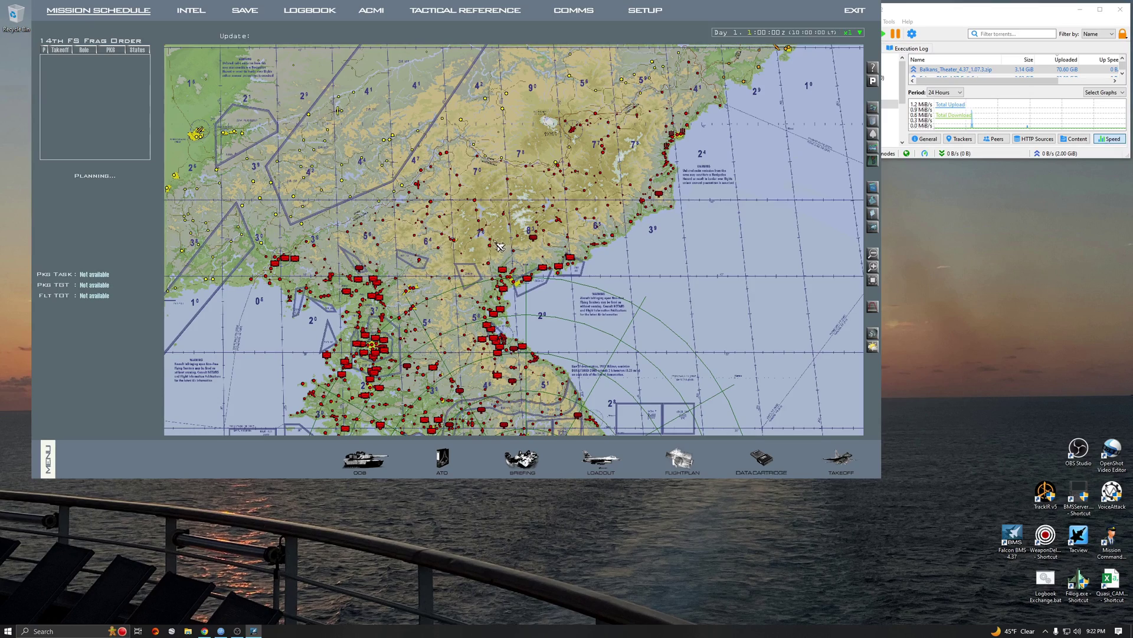
{"action": "scroll", "coordinate": [604, 229], "scroll_direction": "down", "scroll_amount": 2}
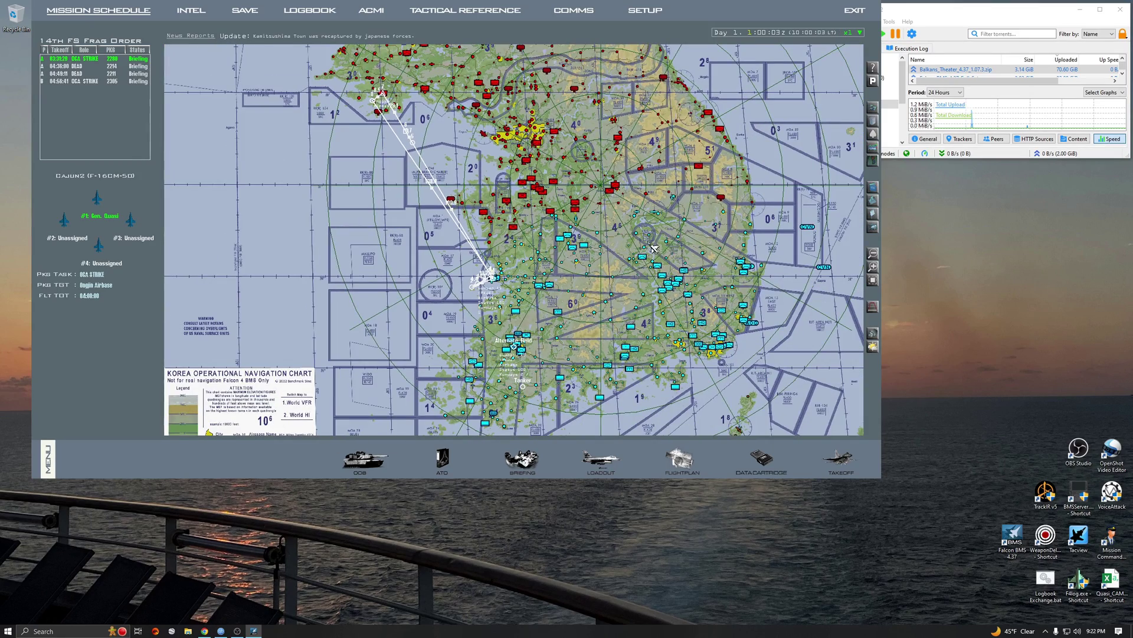
{"action": "left_click_drag", "start_coordinate": [601, 181], "coordinate": [603, 251]}
{"action": "left_click_drag", "start_coordinate": [562, 184], "coordinate": [556, 198]}
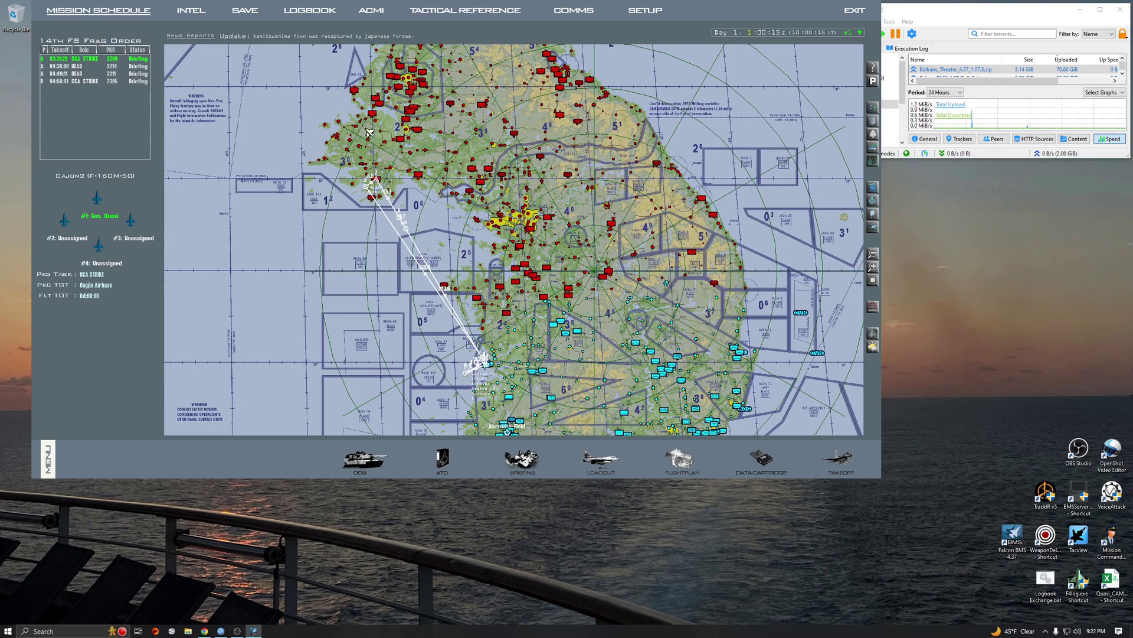
{"action": "scroll", "coordinate": [443, 188], "scroll_direction": "up", "scroll_amount": 3}
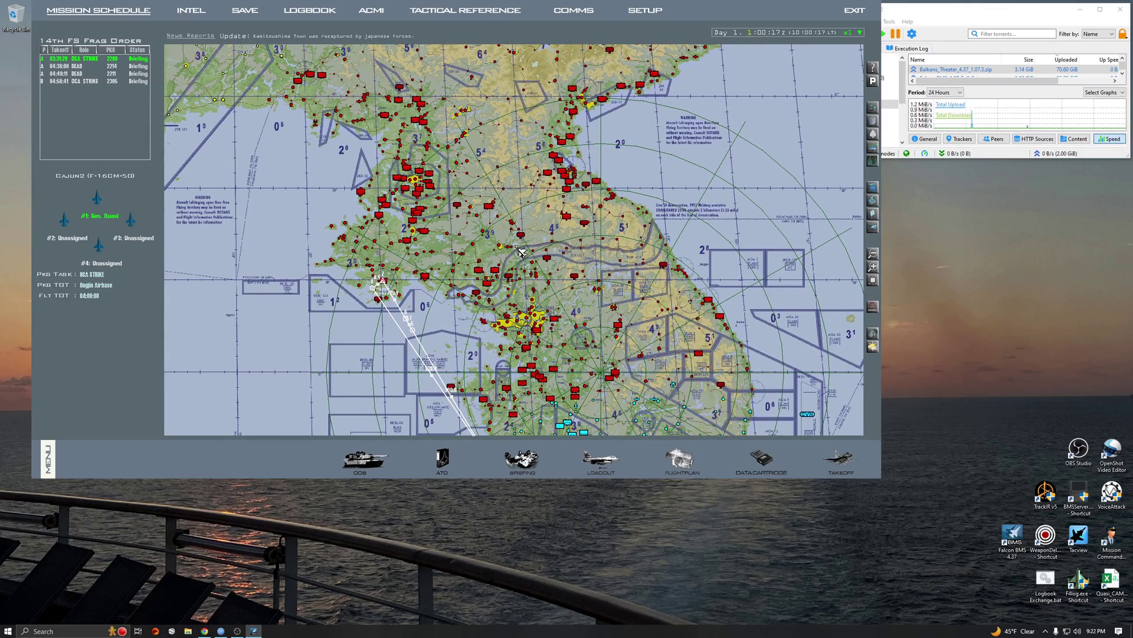
{"action": "left_click_drag", "start_coordinate": [448, 271], "coordinate": [441, 171]}
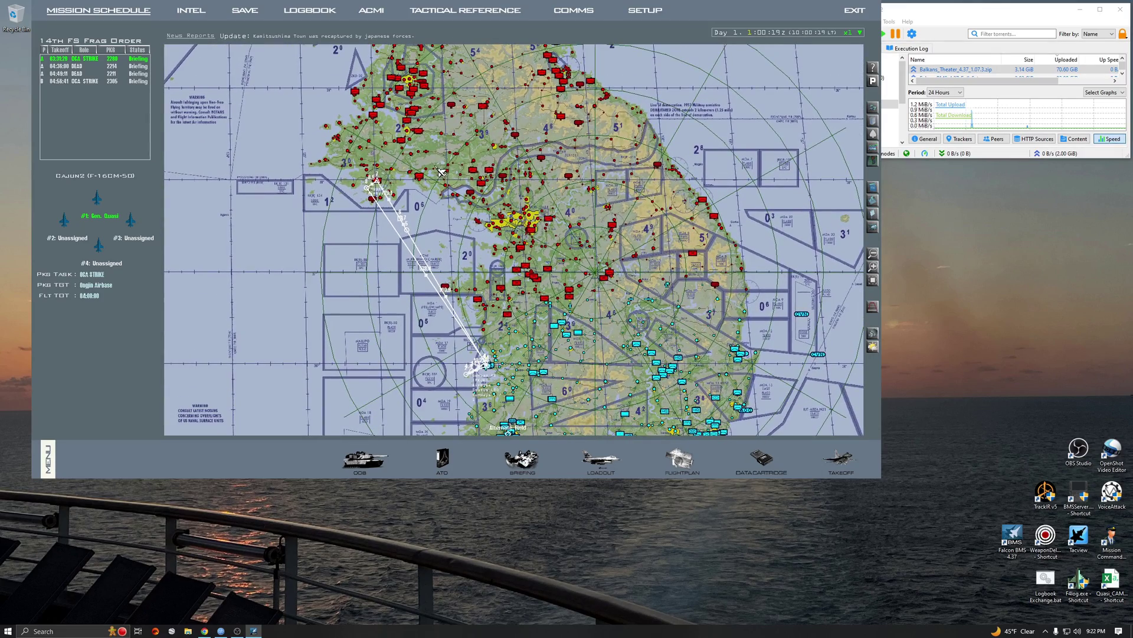
Save the Iron Fortress campaign under the suggested Day 1 01:00 save name.
{"action": "left_click", "coordinate": [258, 18]}
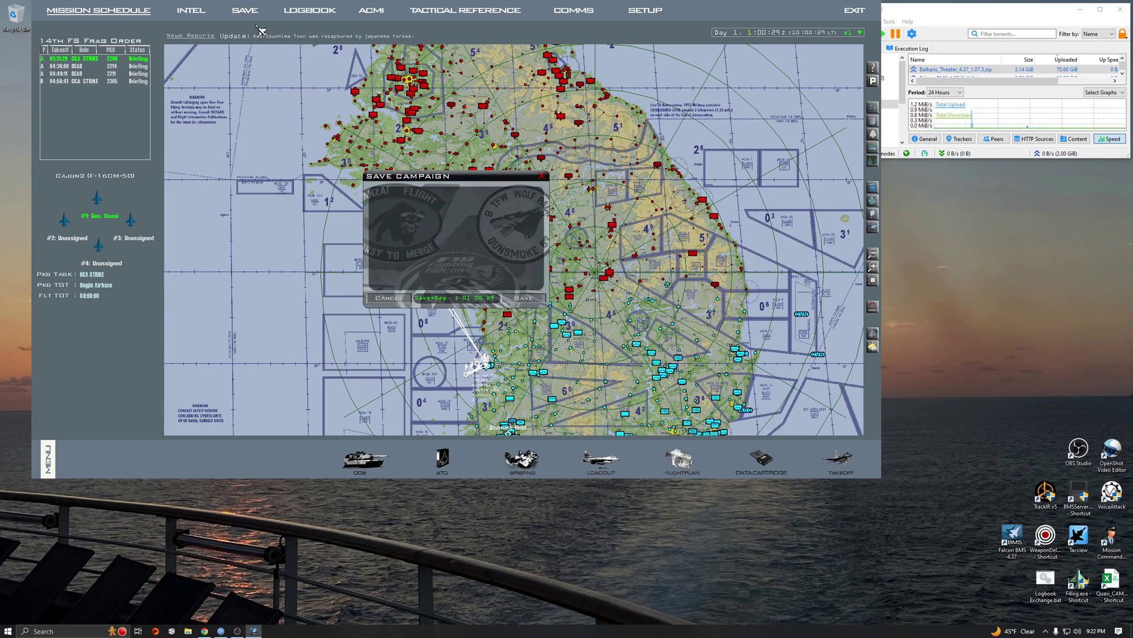
{"action": "left_click", "coordinate": [523, 298]}
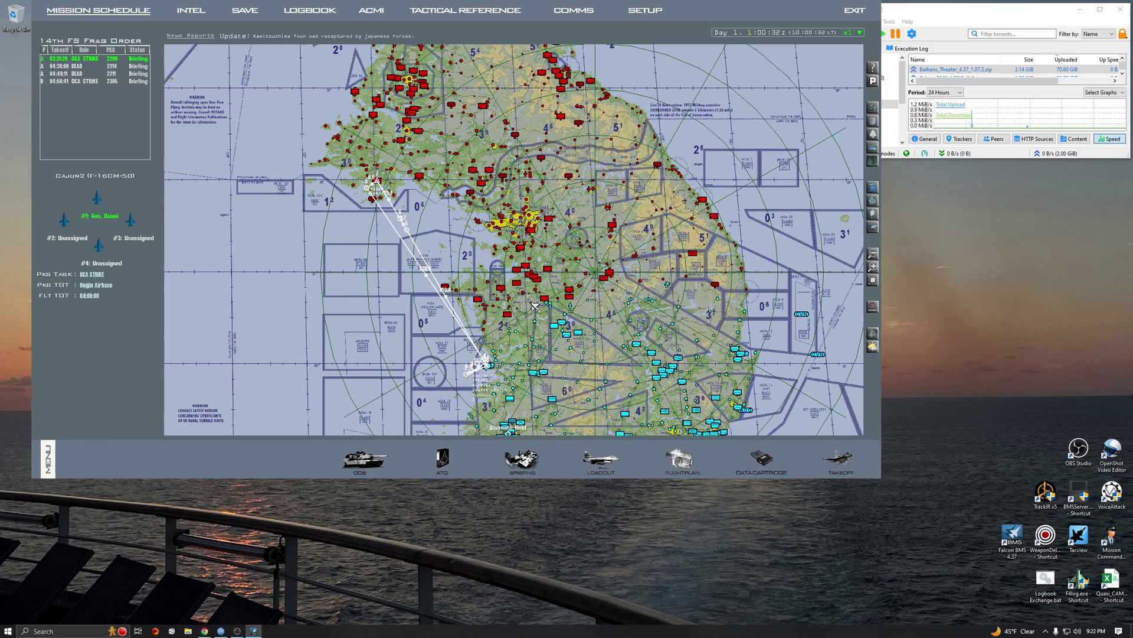
In Weather Control, set the date to today, load the 10100 map, and enable Maps Auto Update.
{"action": "left_click", "coordinate": [874, 348]}
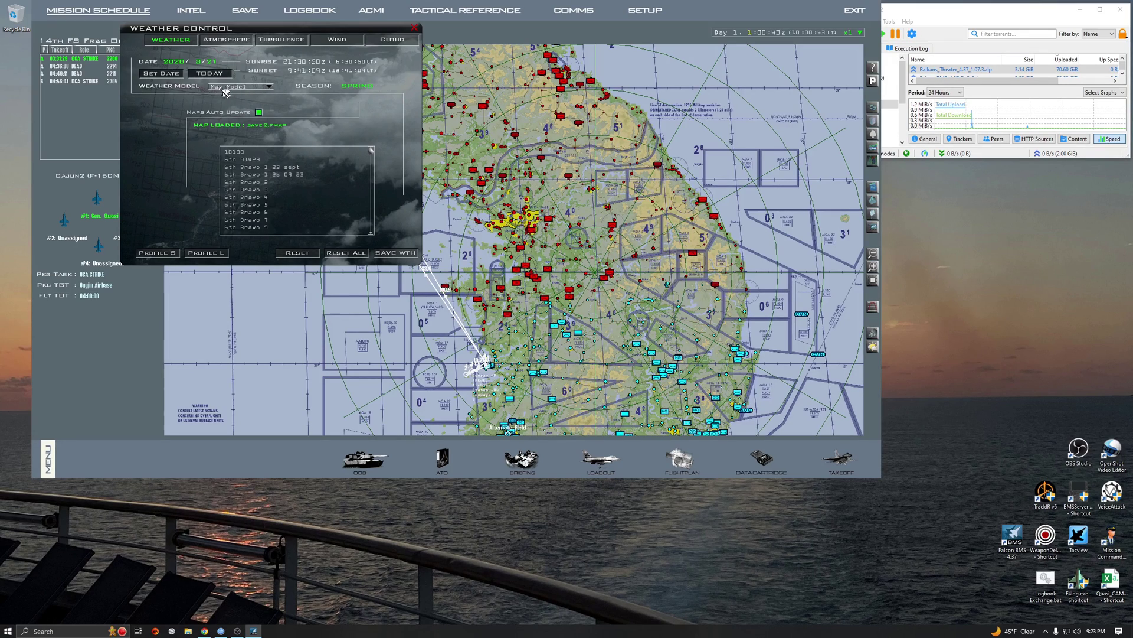
{"action": "left_click", "coordinate": [210, 76]}
{"action": "left_click", "coordinate": [241, 152]}
{"action": "double_click", "coordinate": [240, 154]}
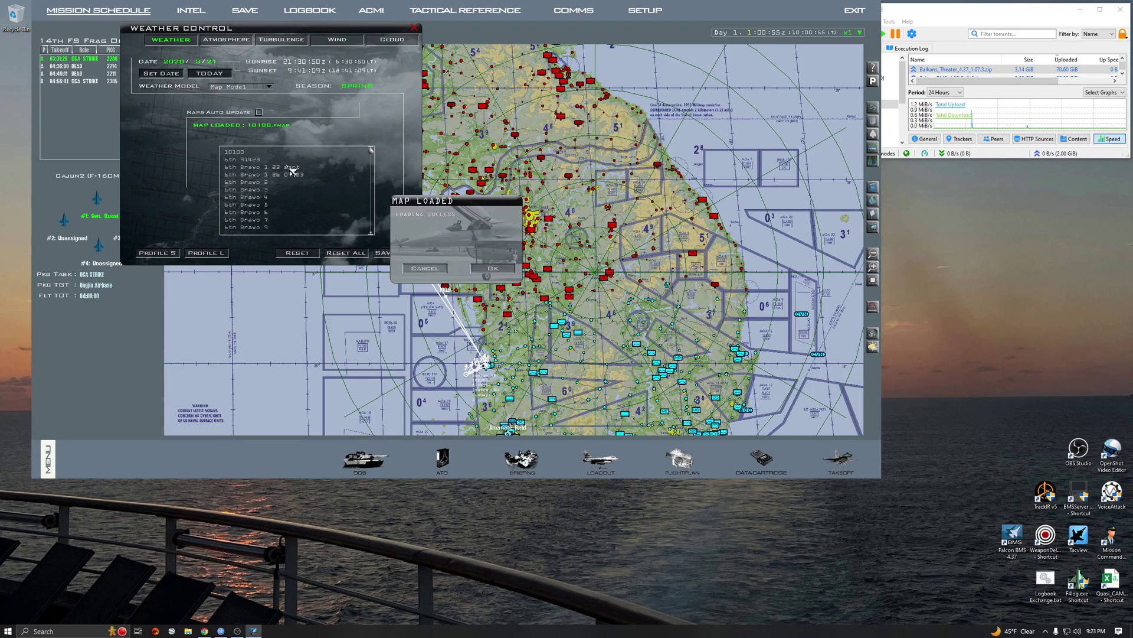
{"action": "left_click", "coordinate": [495, 269]}
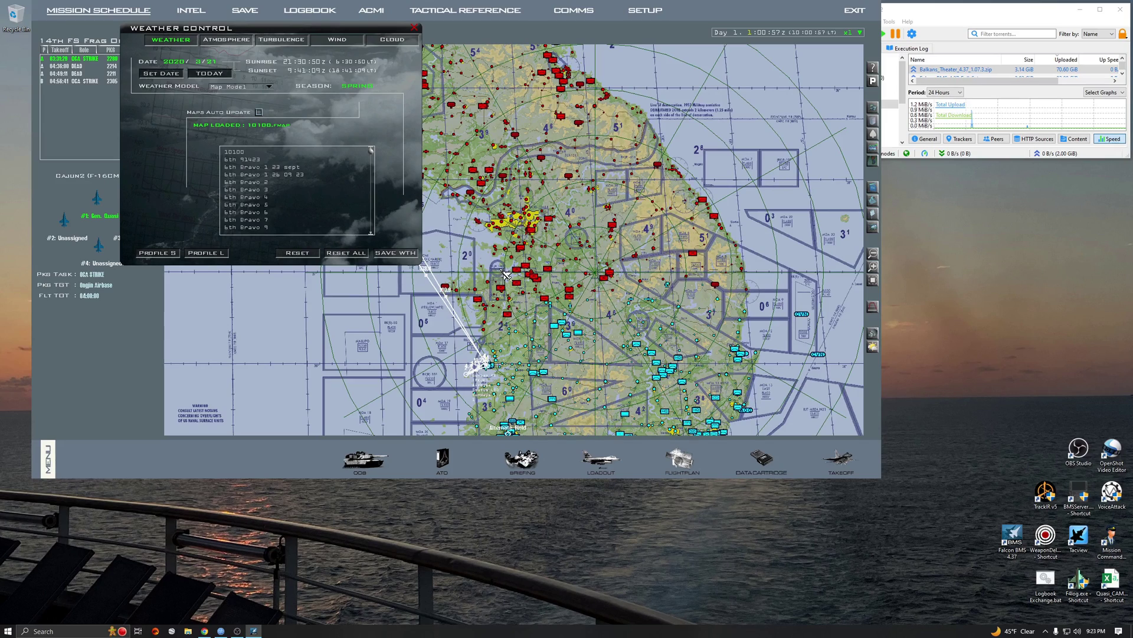
{"action": "left_click", "coordinate": [261, 112]}
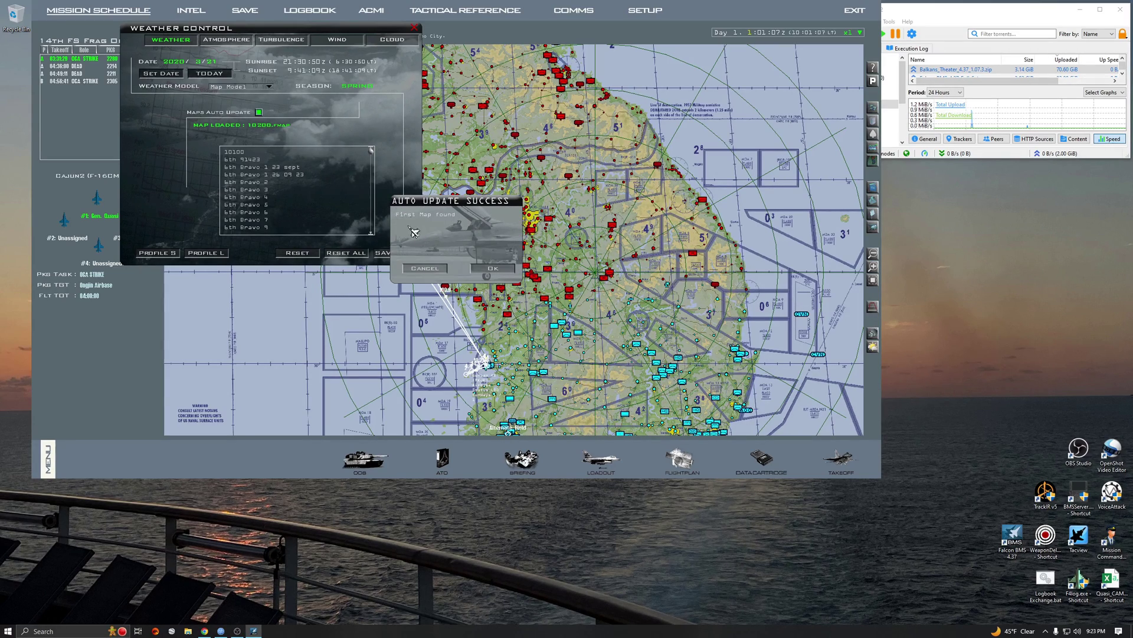
{"action": "left_click", "coordinate": [492, 269]}
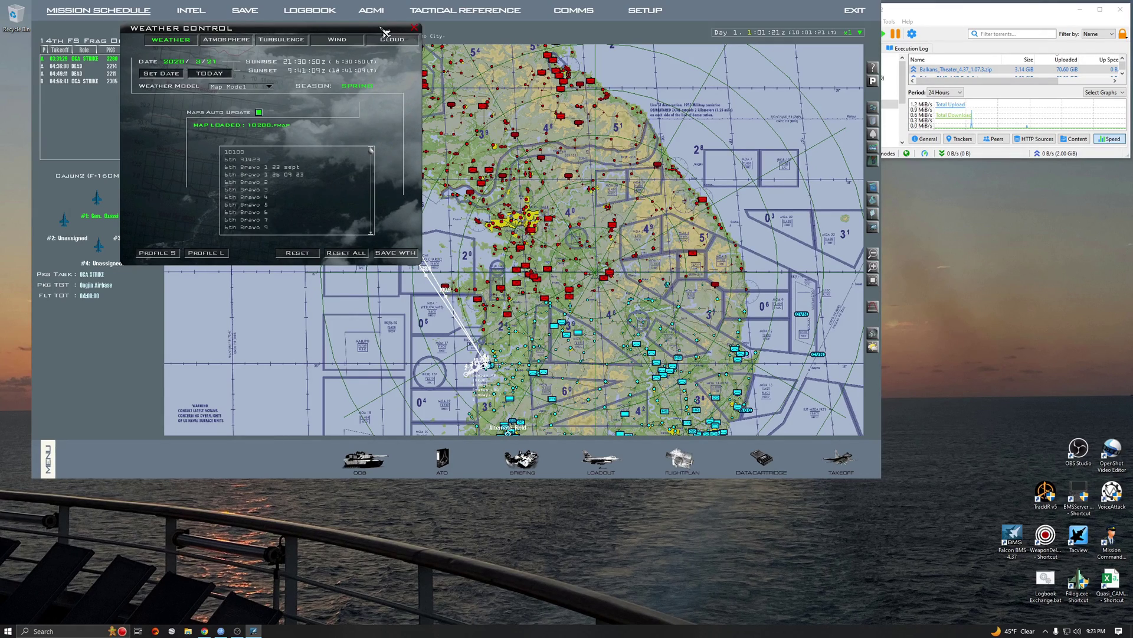
Move the Weather Control window toward the map centre, then close it.
{"action": "left_click_drag", "start_coordinate": [385, 33], "coordinate": [551, 85]}
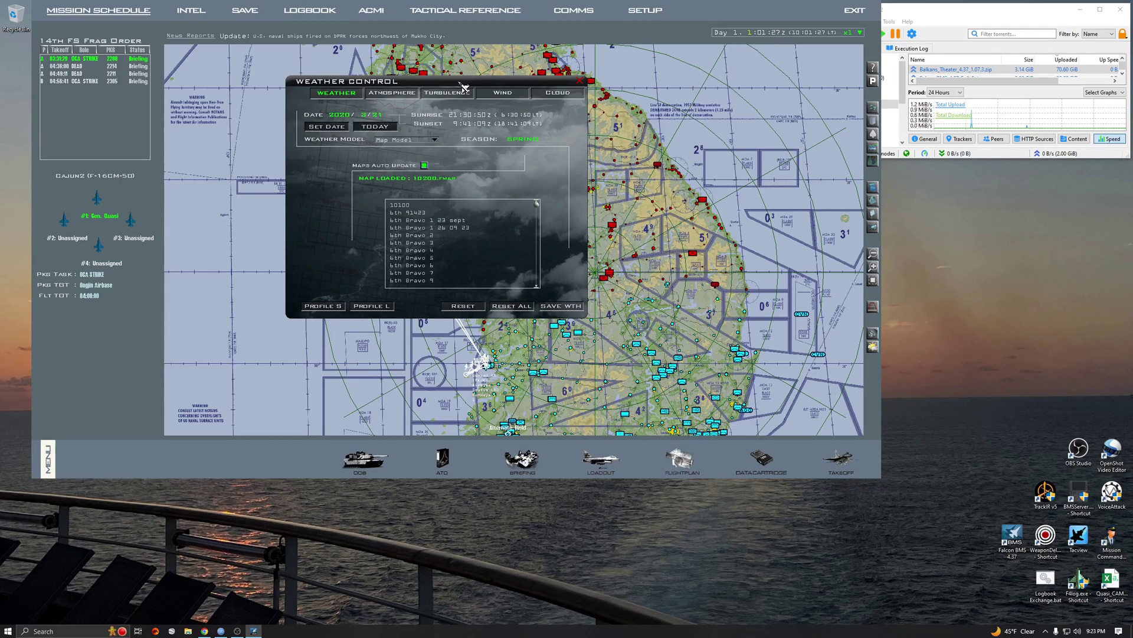
{"action": "left_click_drag", "start_coordinate": [463, 87], "coordinate": [532, 127]}
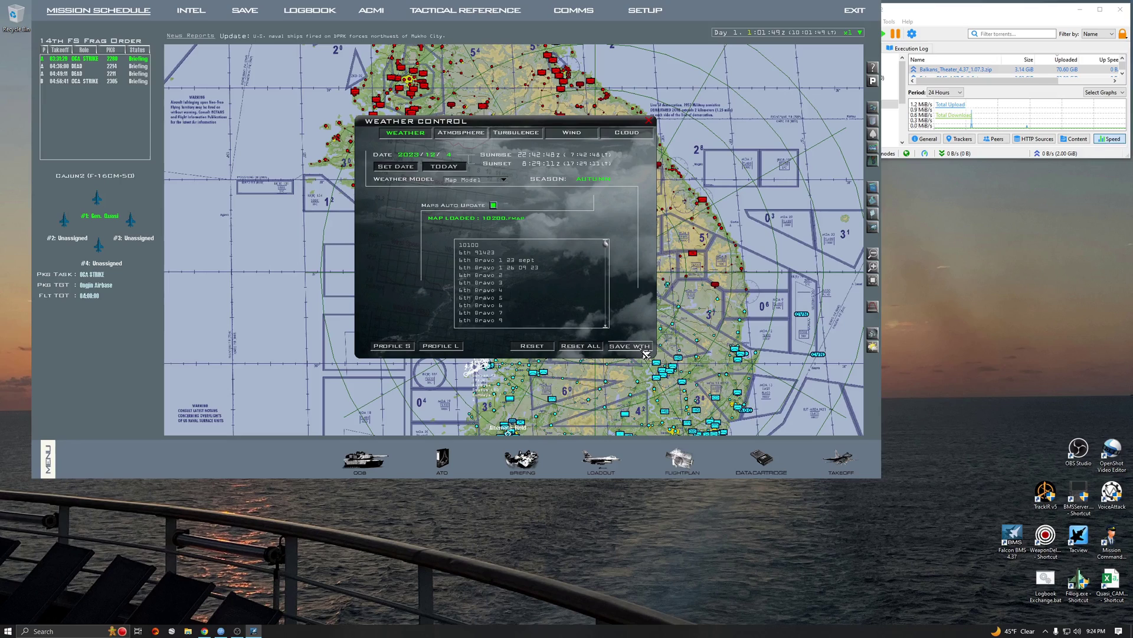
{"action": "left_click", "coordinate": [649, 121]}
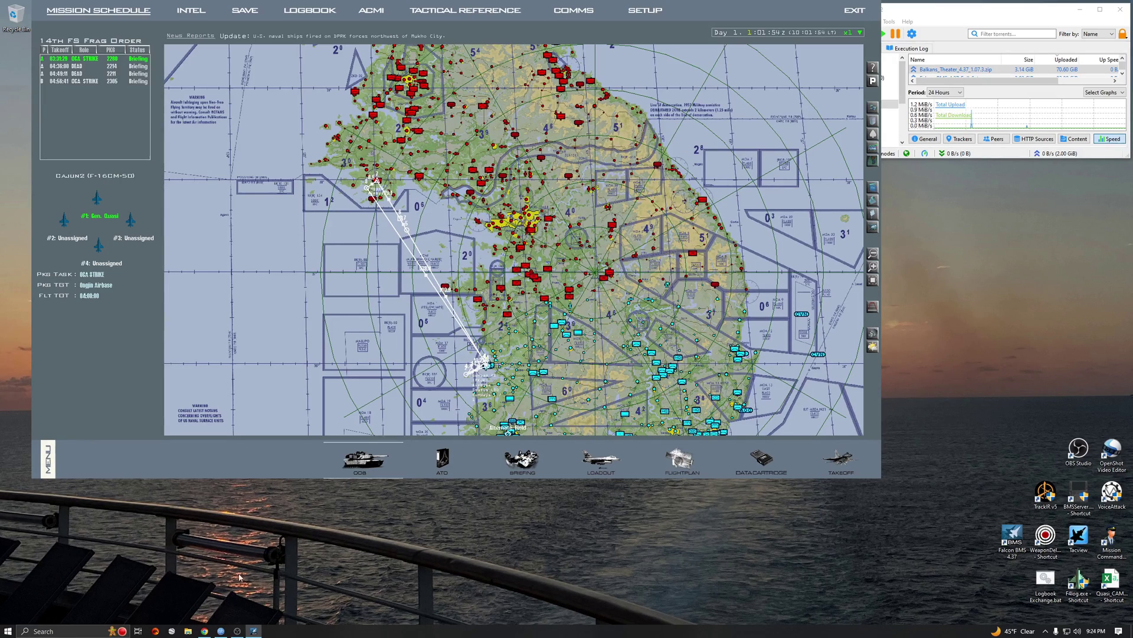
Browse to Falcon BMS 4.37 > Data > Campaign > WeatherMapsUpdates > Weather Maps Previews and open 10100.png.
{"action": "left_click", "coordinate": [189, 631]}
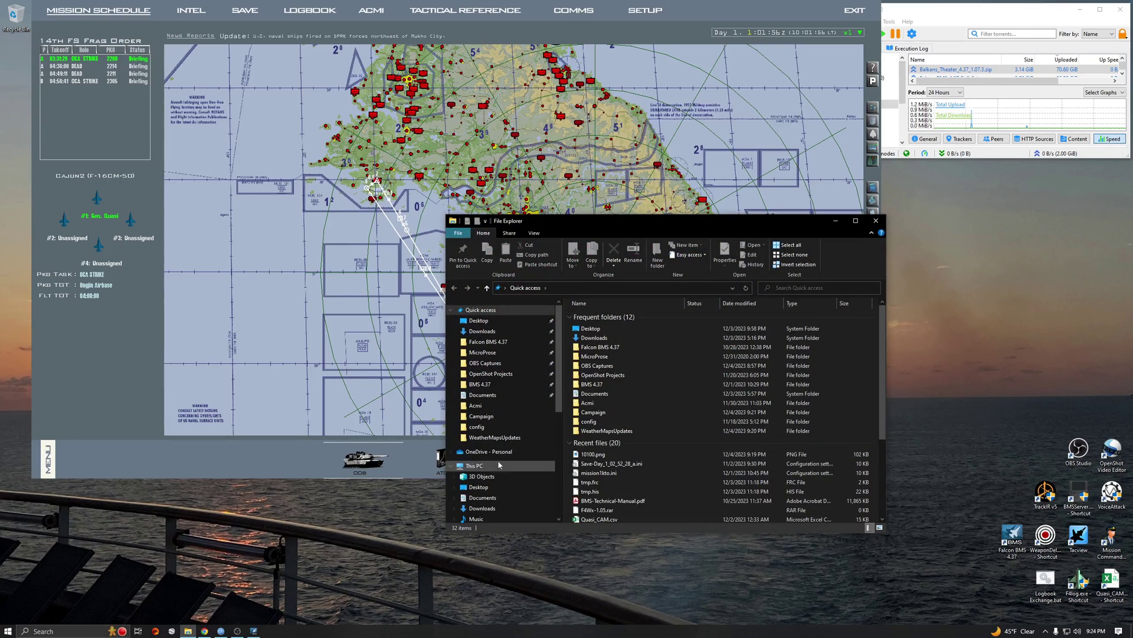
{"action": "left_click", "coordinate": [493, 342]}
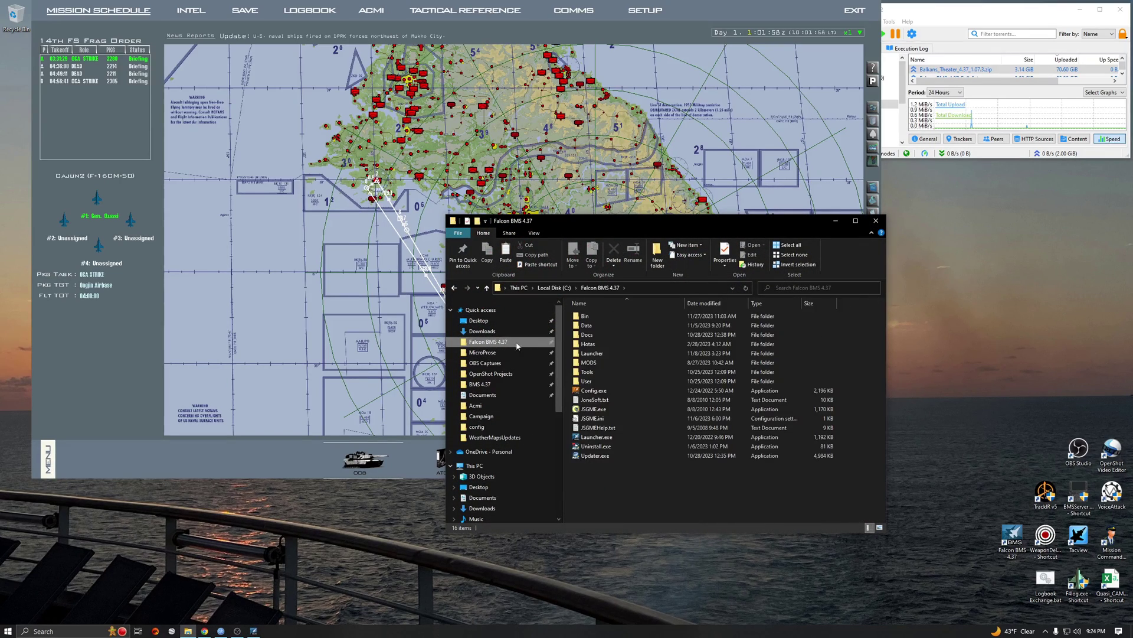
{"action": "double_click", "coordinate": [590, 325]}
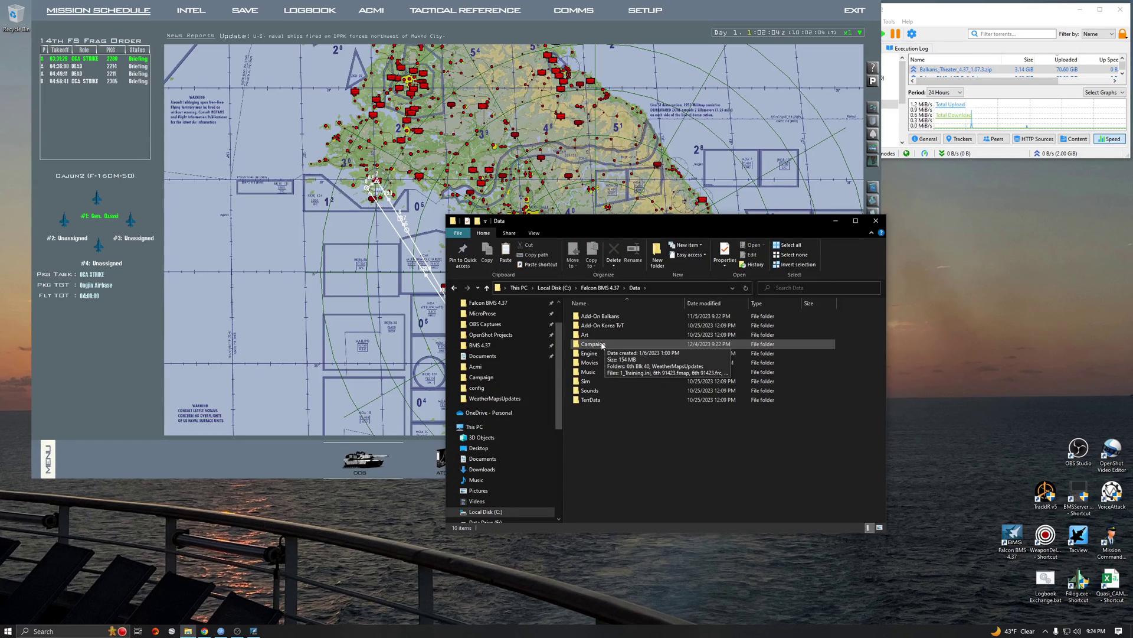
{"action": "mouse_move", "coordinate": [694, 216]}
{"action": "left_mouse_down"}
{"action": "mouse_move", "coordinate": [694, 248]}
{"action": "mouse_move", "coordinate": [694, 237]}
{"action": "left_mouse_up"}
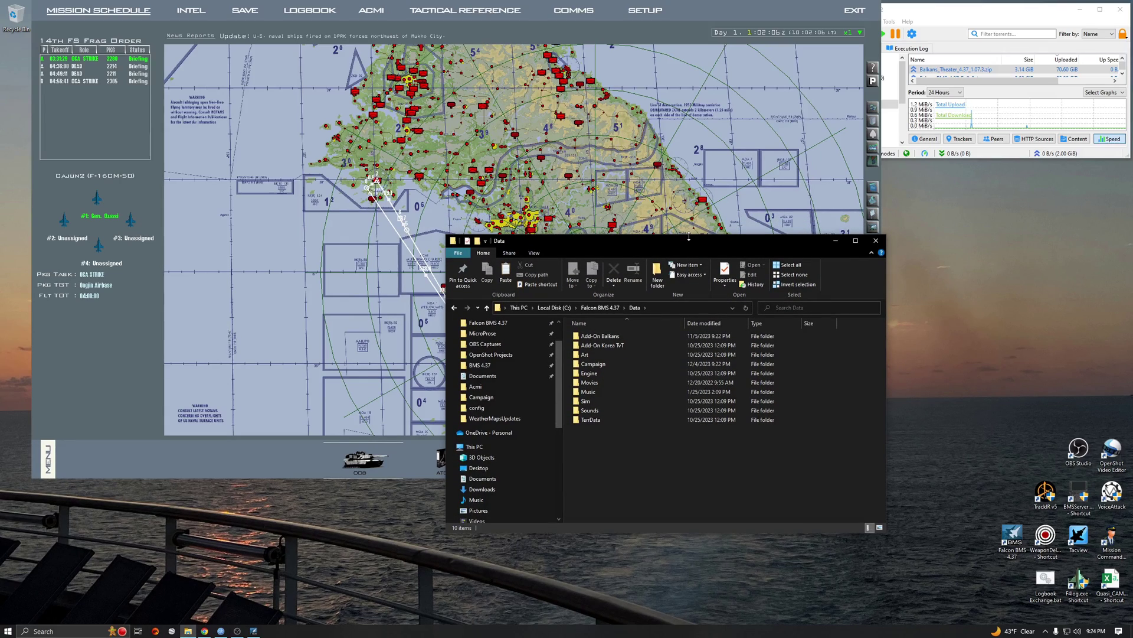
{"action": "double_click", "coordinate": [596, 364]}
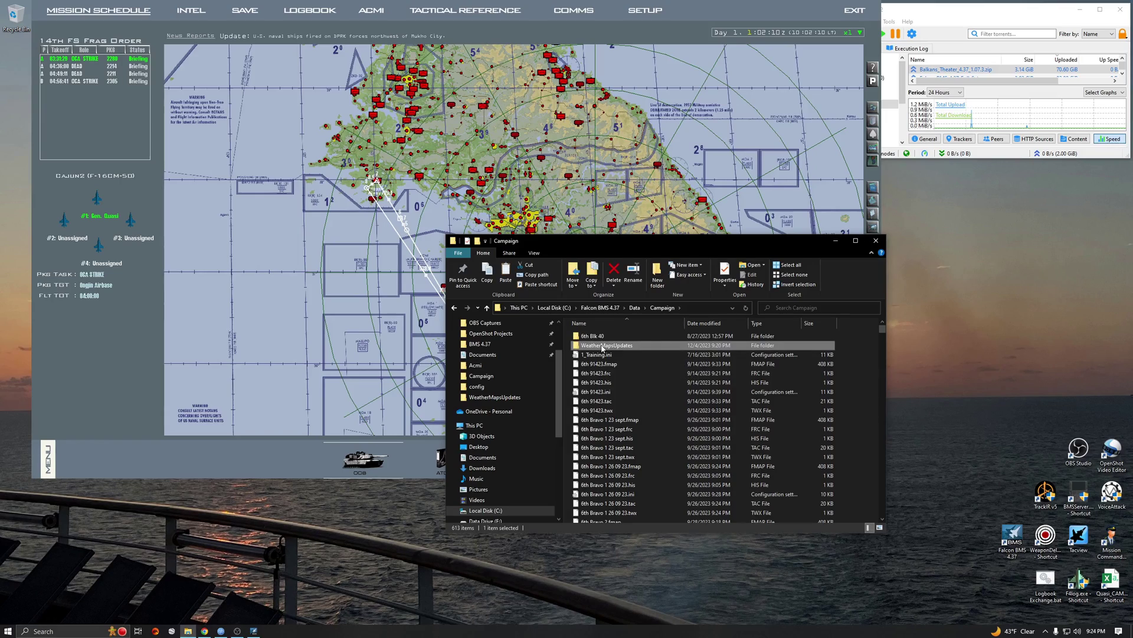
{"action": "double_click", "coordinate": [611, 346]}
{"action": "double_click", "coordinate": [598, 347]}
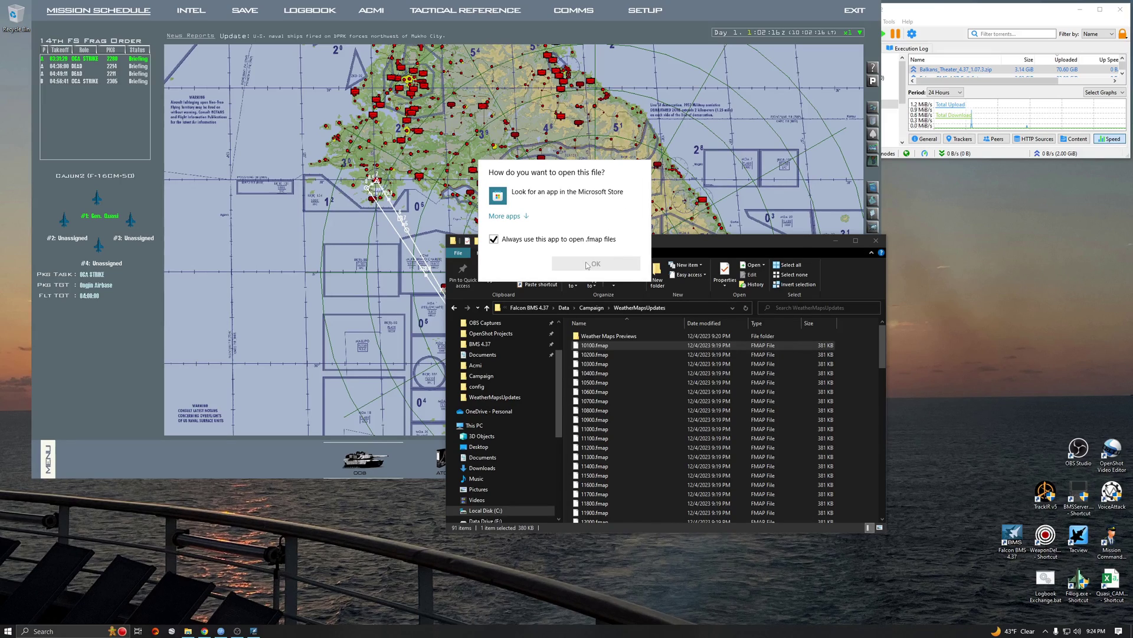
{"action": "left_click", "coordinate": [610, 338]}
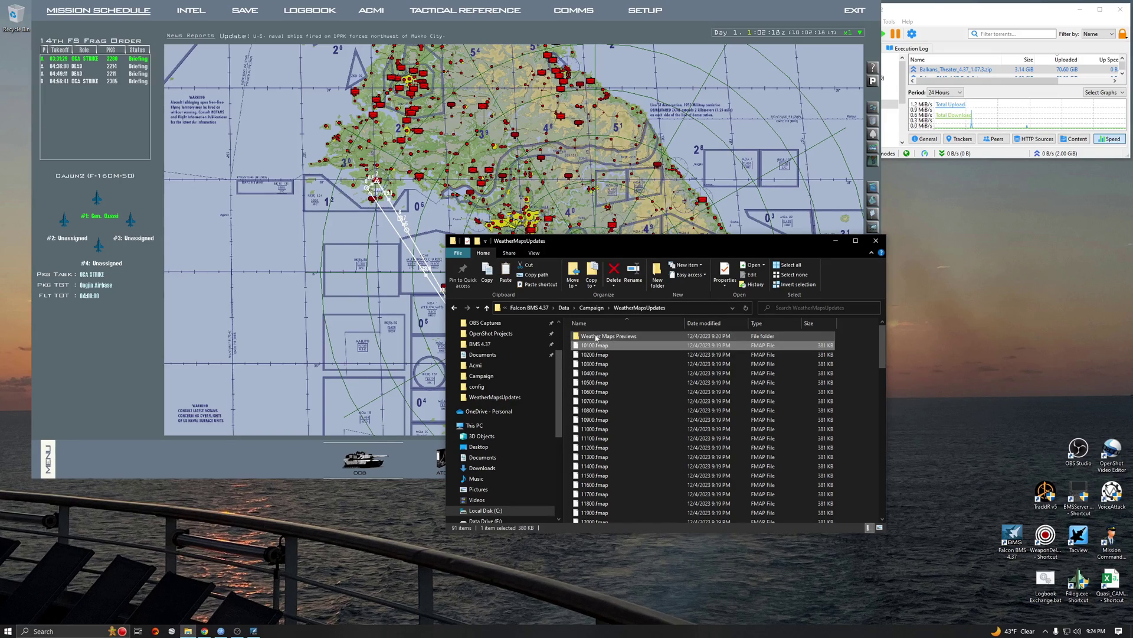
{"action": "double_click", "coordinate": [610, 337]}
{"action": "double_click", "coordinate": [606, 353]}
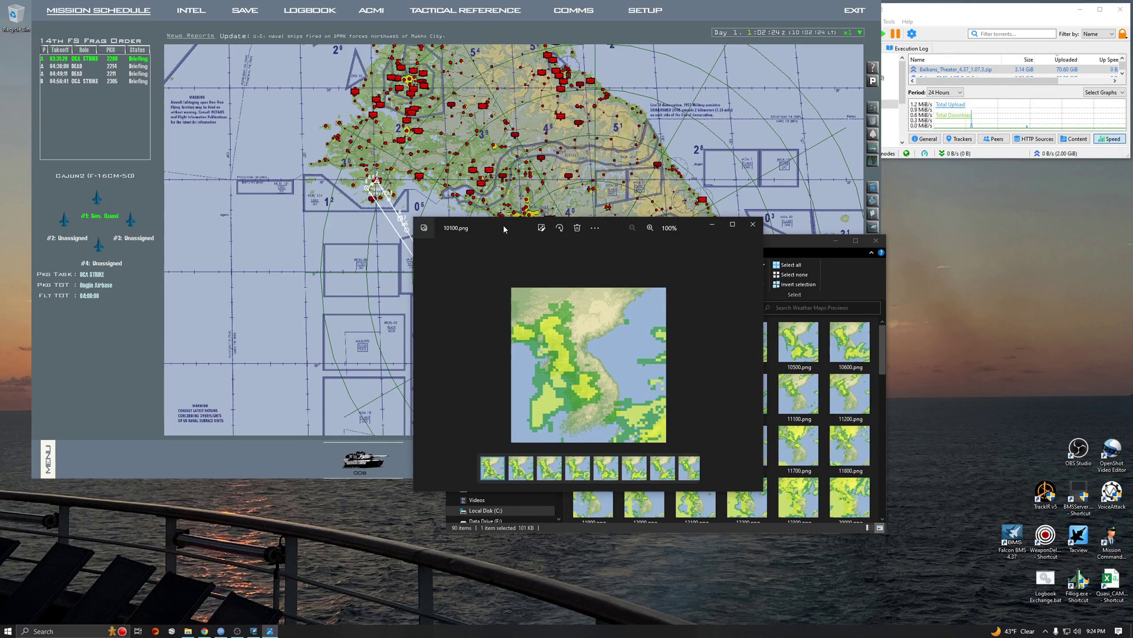
Move Explorer aside, zoom the 10100 preview to 259%, and dock Photos at the screen bottom.
{"action": "left_click_drag", "start_coordinate": [503, 229], "coordinate": [770, 238]}
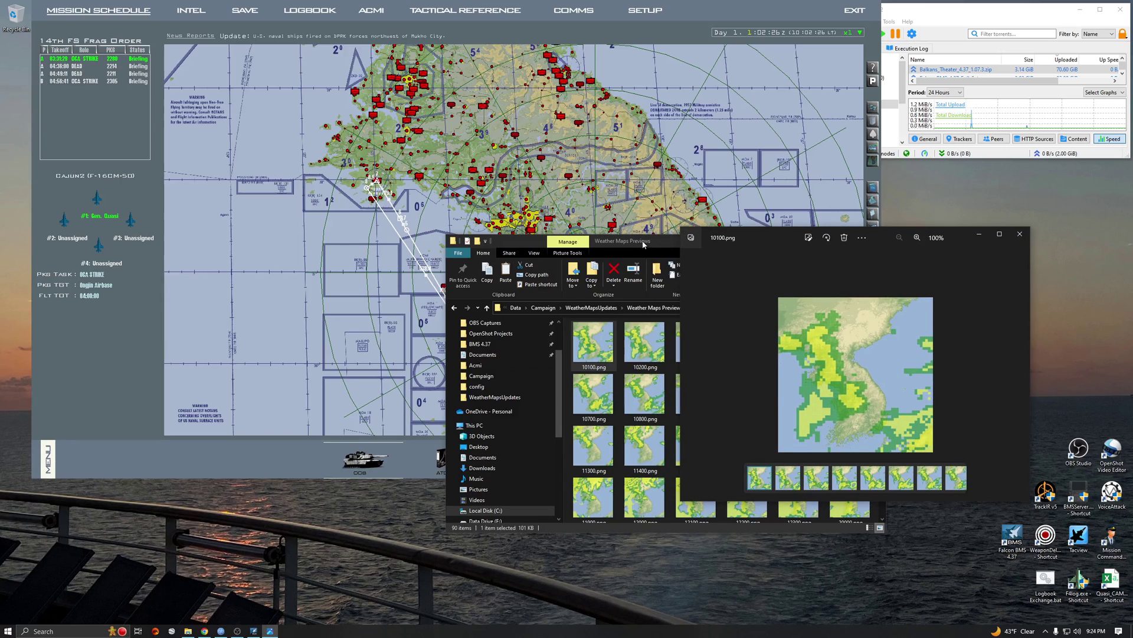
{"action": "left_click_drag", "start_coordinate": [643, 244], "coordinate": [656, 559]}
{"action": "left_click_drag", "start_coordinate": [781, 235], "coordinate": [727, 237]}
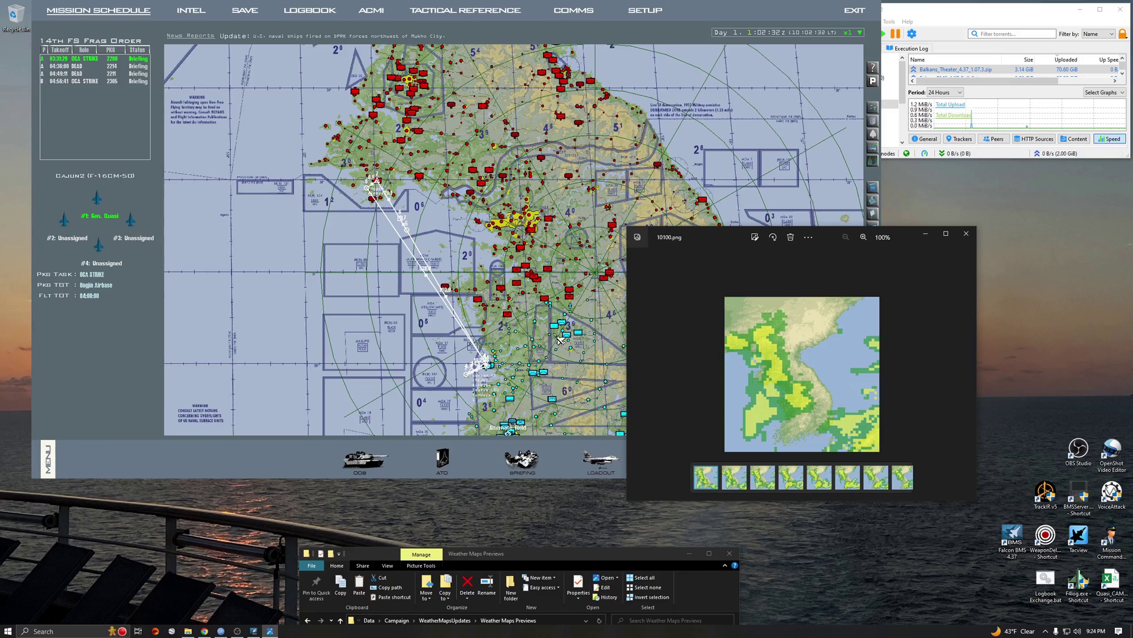
{"action": "scroll", "coordinate": [791, 391], "scroll_direction": "up", "scroll_amount": 4}
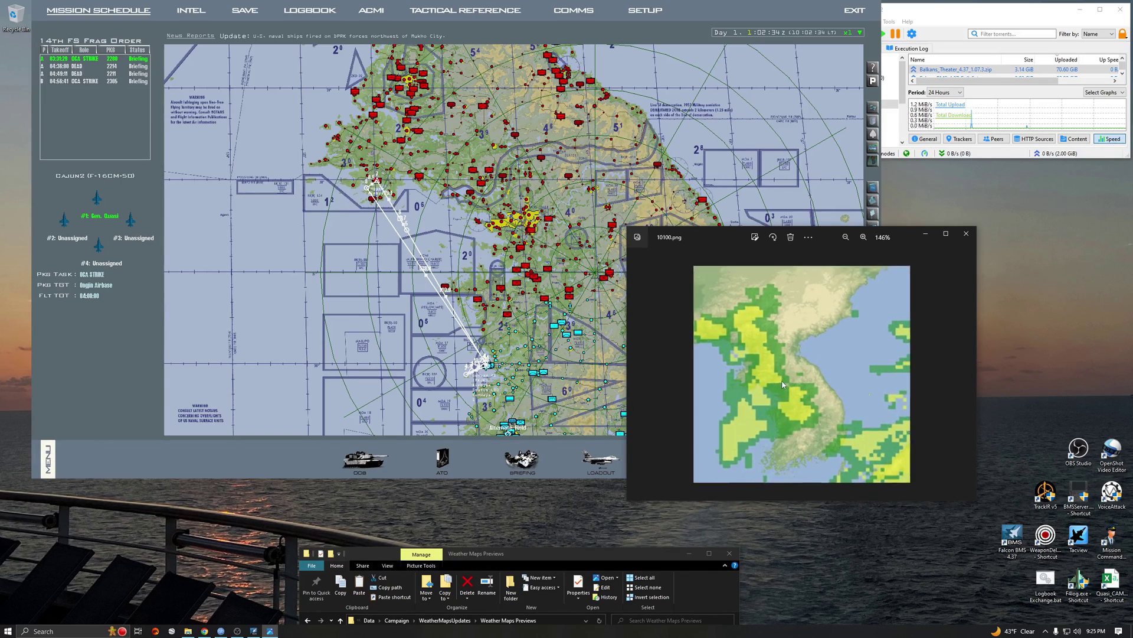
{"action": "scroll", "coordinate": [732, 378], "scroll_direction": "up", "scroll_amount": 3}
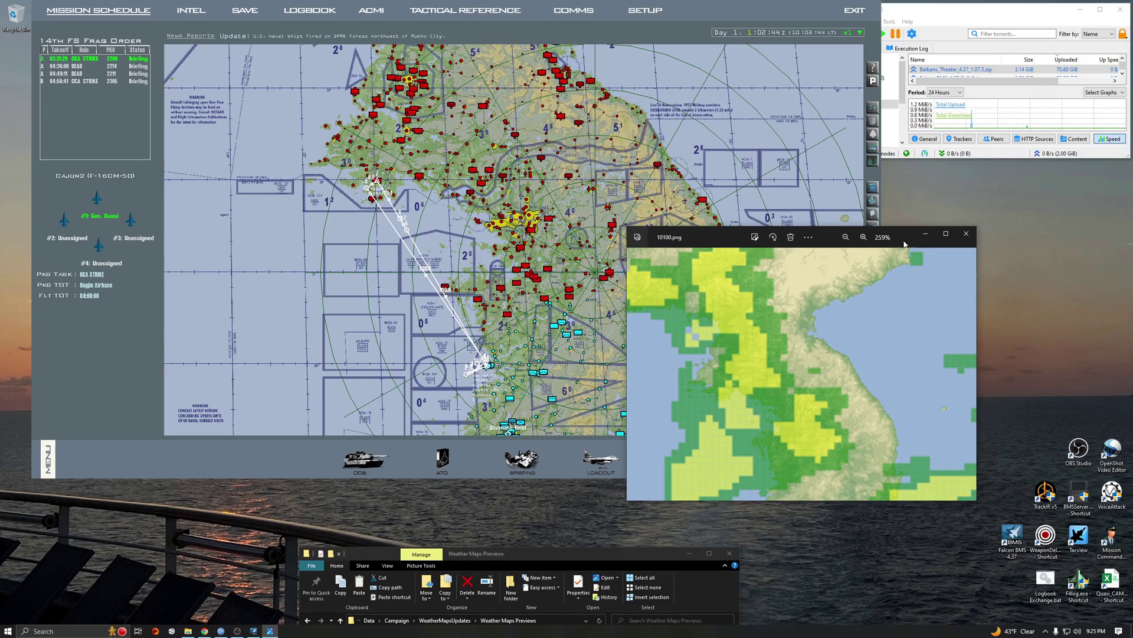
{"action": "left_click_drag", "start_coordinate": [719, 242], "coordinate": [665, 501]}
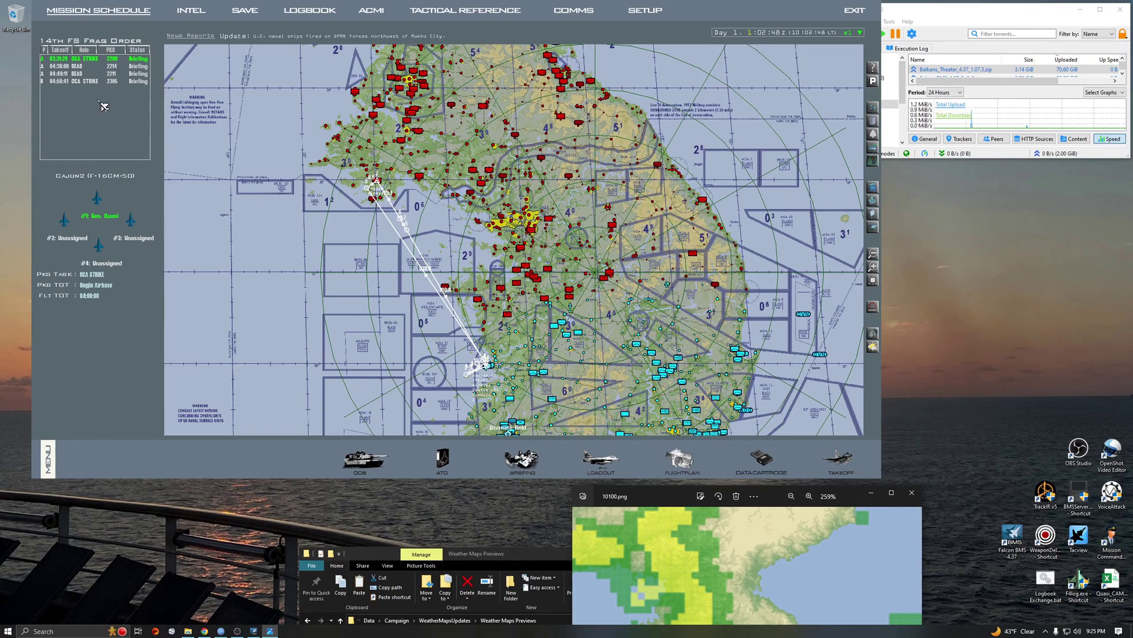
Select the first flight, review its COMM and IFF pages, and save its data cartridge.
{"action": "left_click", "coordinate": [89, 59]}
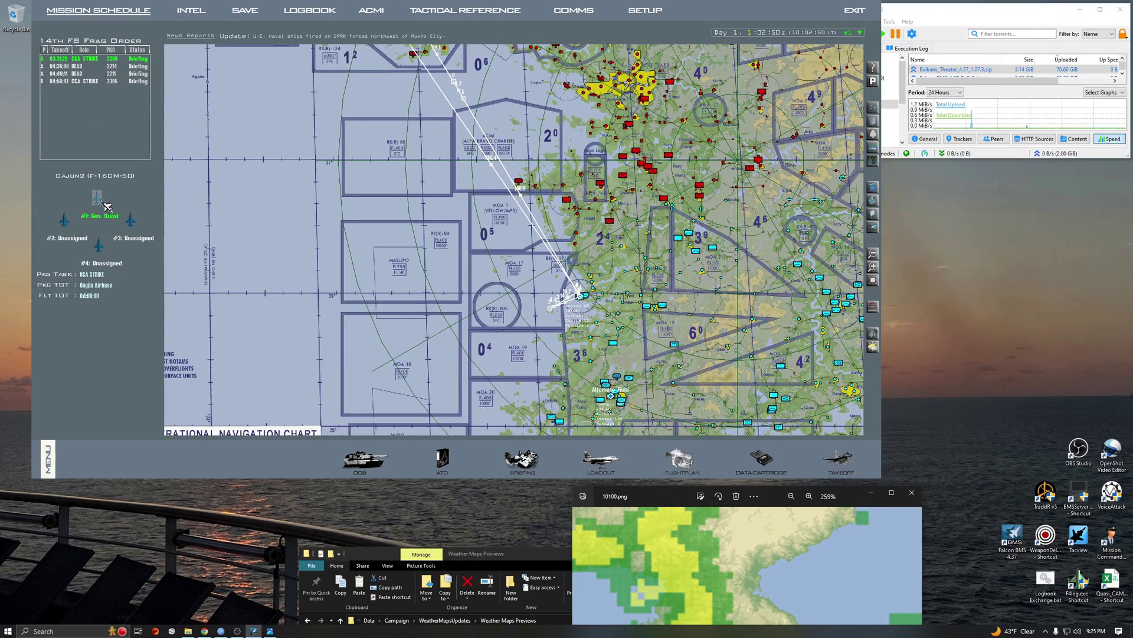
{"action": "left_click", "coordinate": [765, 462]}
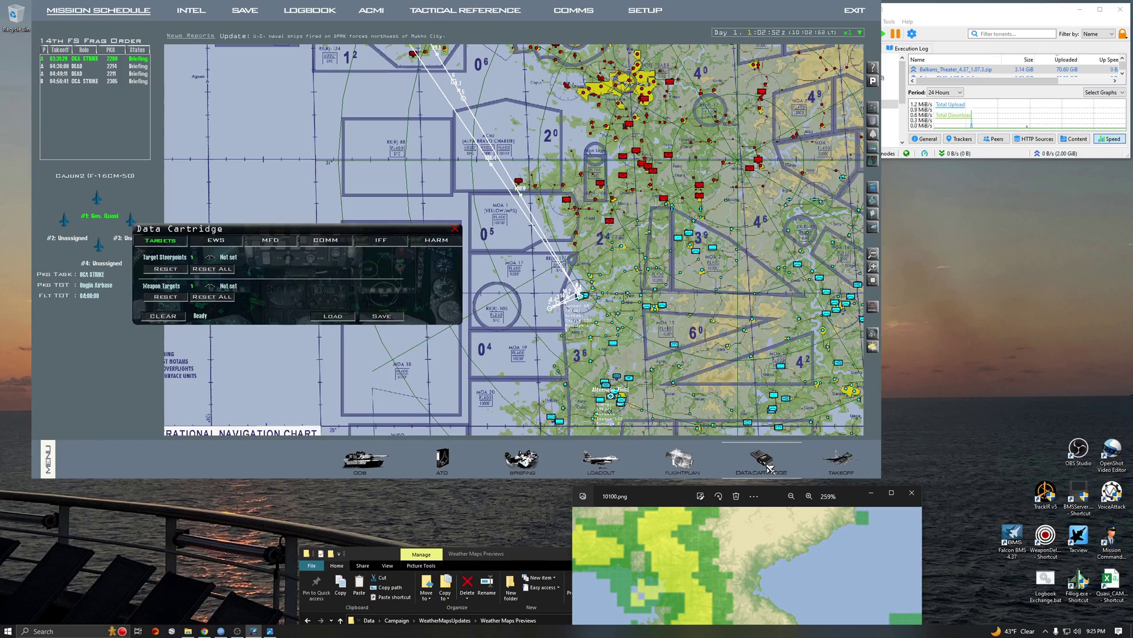
{"action": "left_click", "coordinate": [345, 245]}
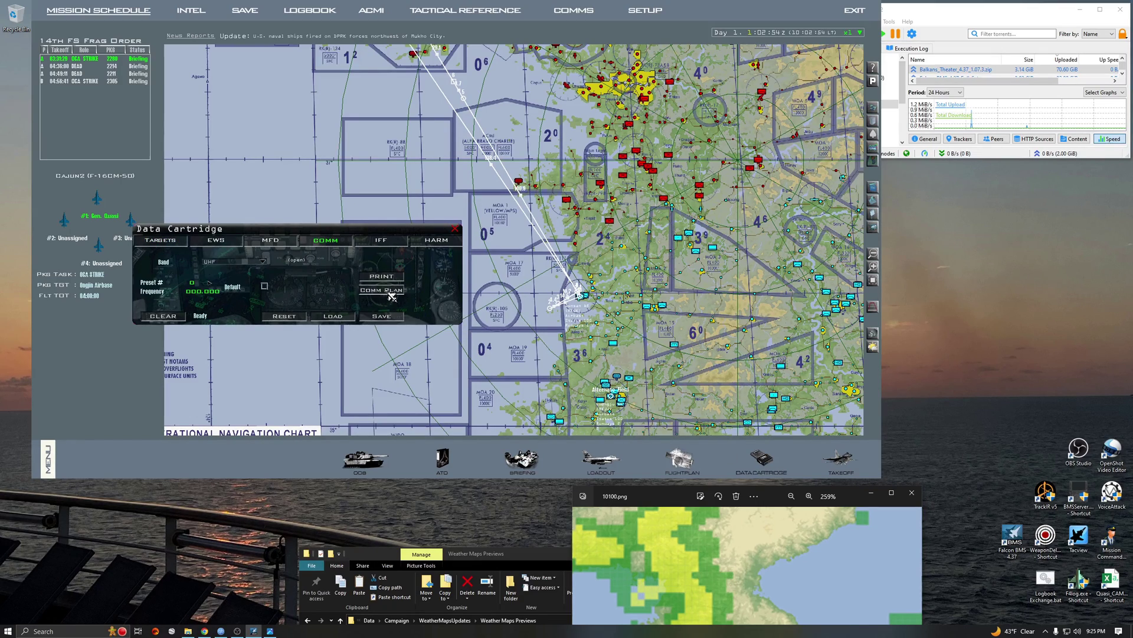
{"action": "left_click", "coordinate": [381, 240]}
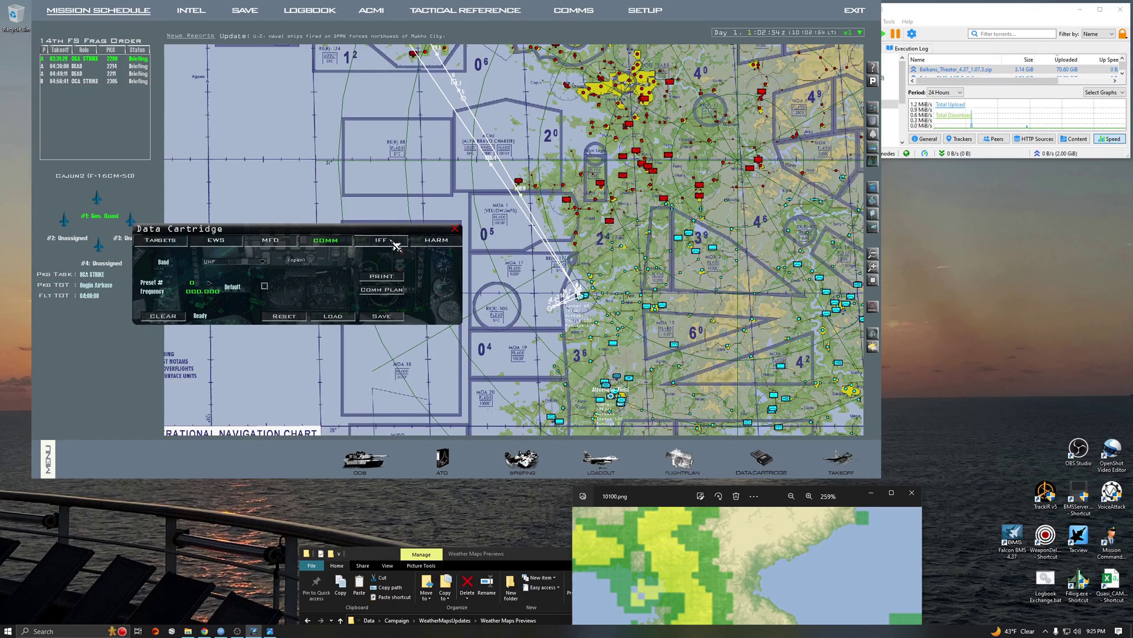
{"action": "left_click", "coordinate": [391, 319]}
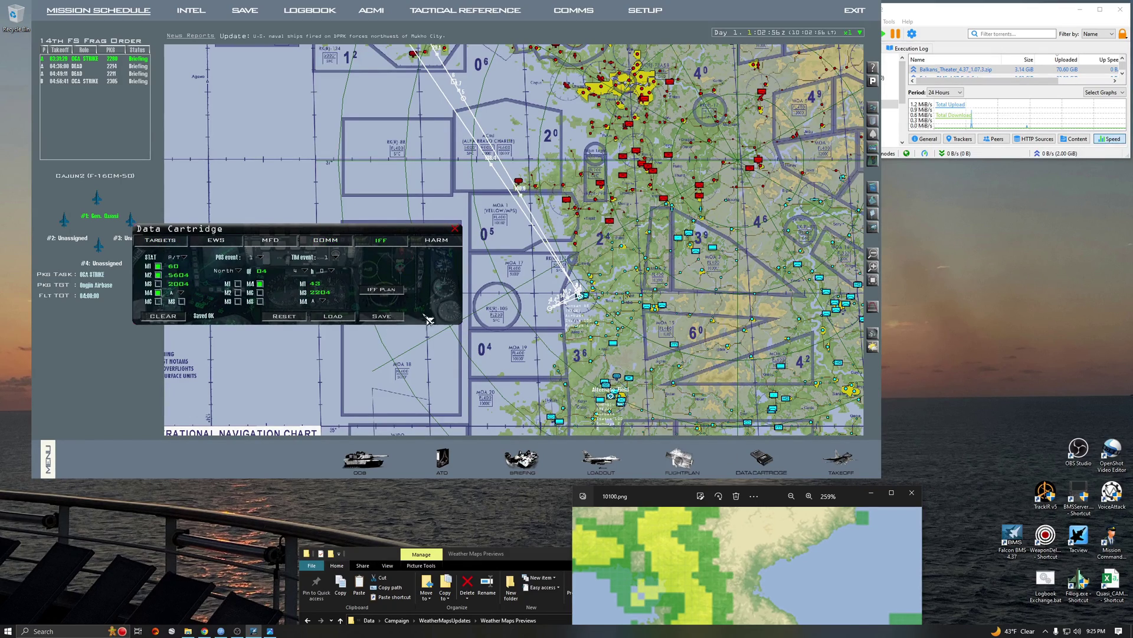
{"action": "left_click", "coordinate": [459, 231]}
Open the mission briefing's Weather section: poor take-off, fair target area, poor landing.
{"action": "left_click_drag", "start_coordinate": [461, 168], "coordinate": [461, 210]}
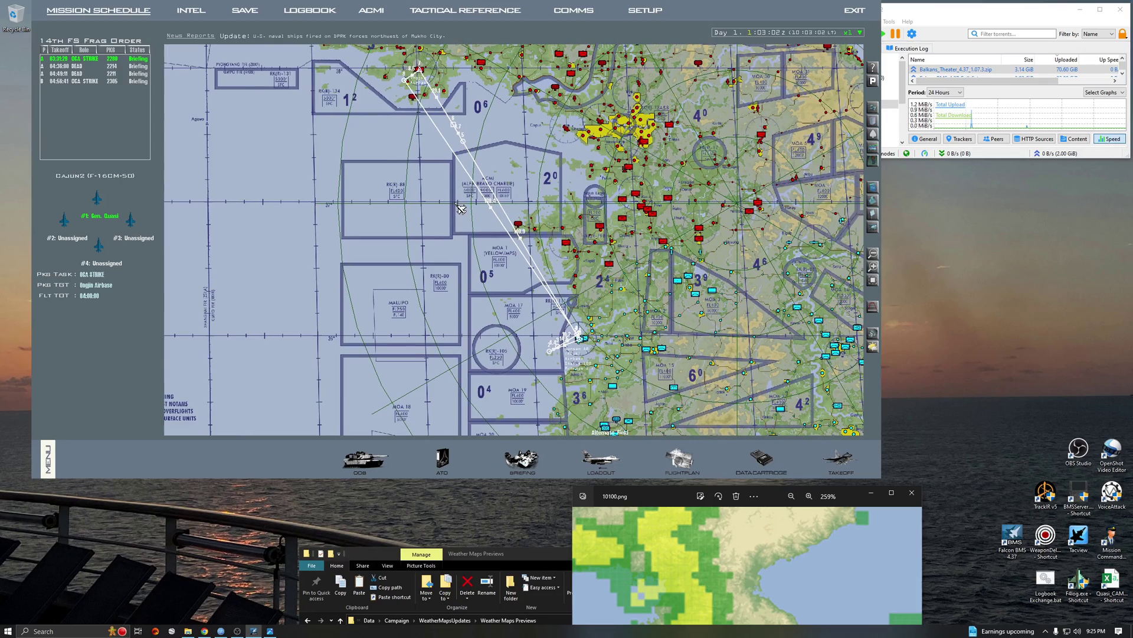
{"action": "left_click", "coordinate": [522, 460]}
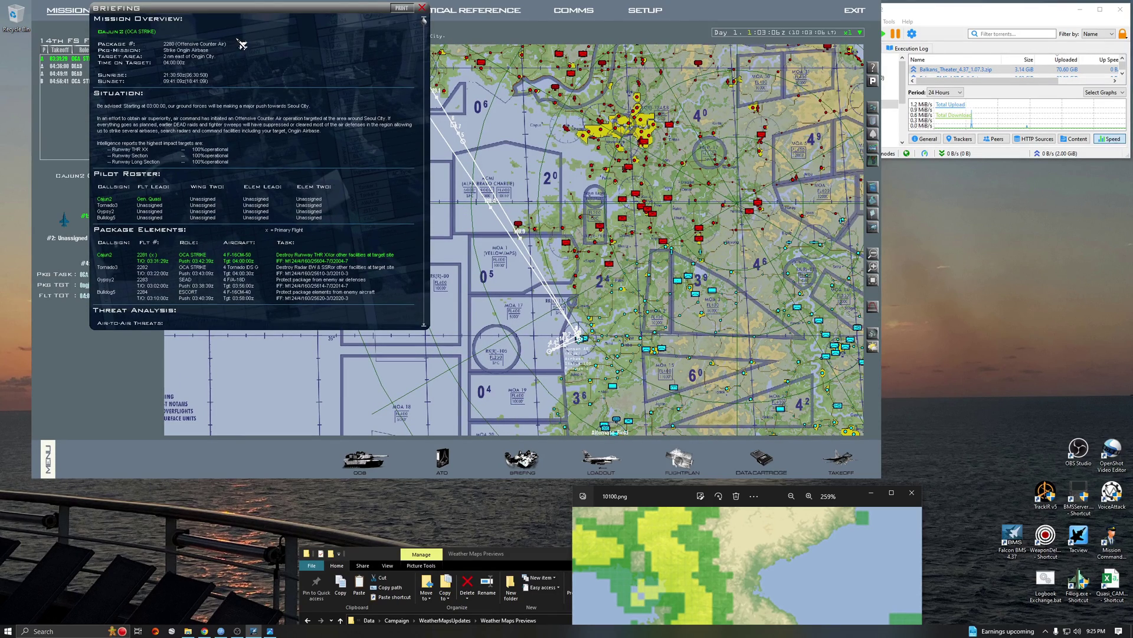
{"action": "scroll", "coordinate": [233, 160], "scroll_direction": "down", "scroll_amount": 5}
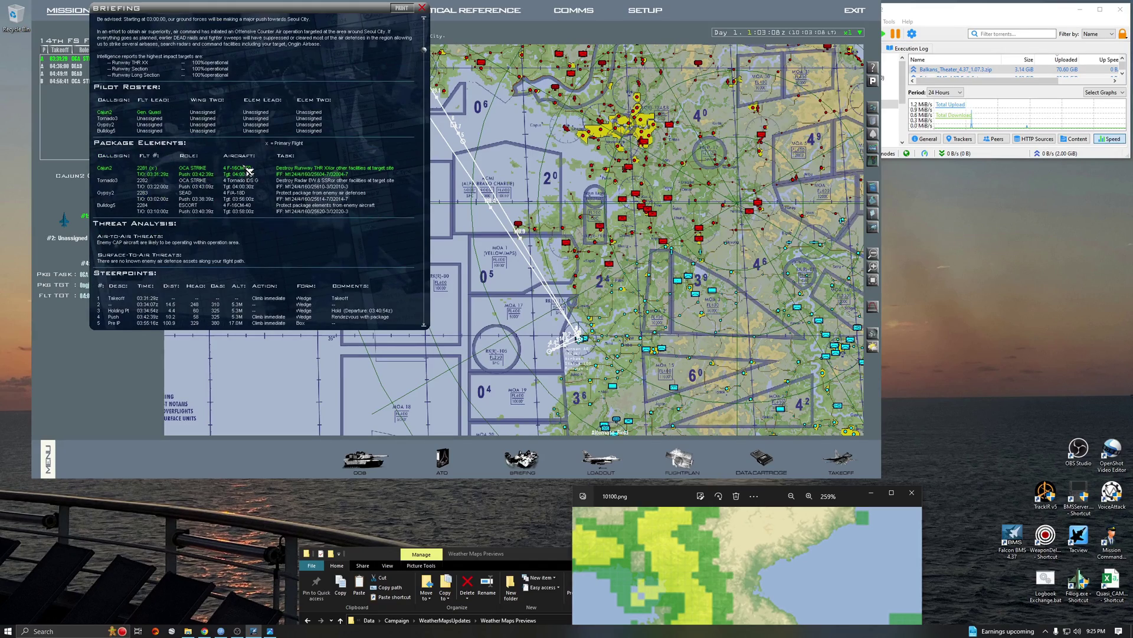
{"action": "scroll", "coordinate": [256, 163], "scroll_direction": "down", "scroll_amount": 4}
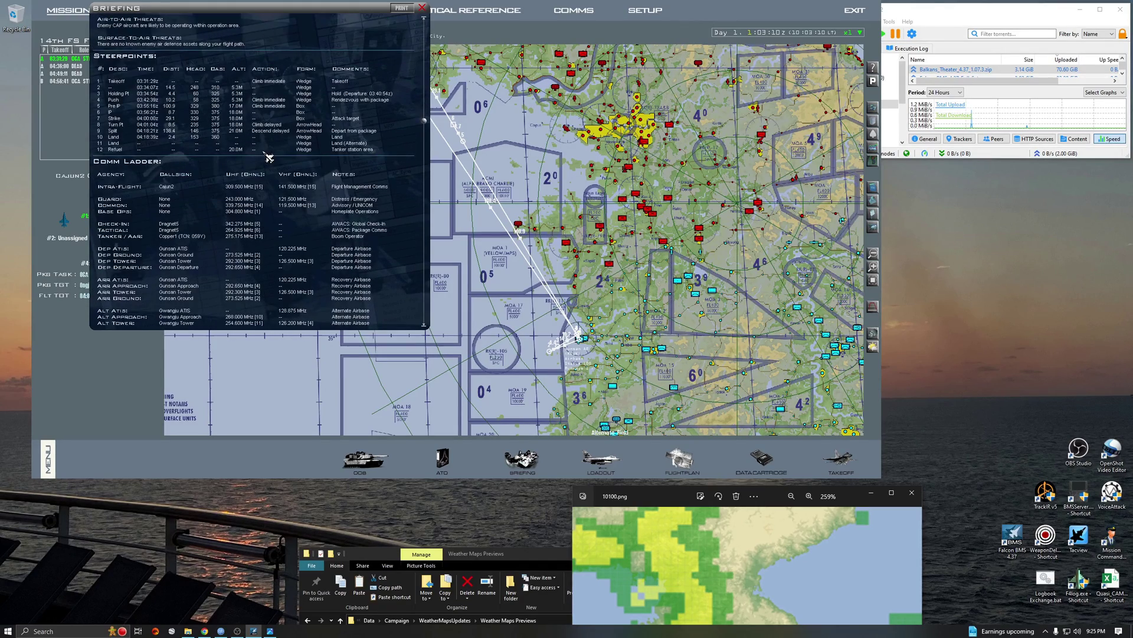
{"action": "scroll", "coordinate": [274, 144], "scroll_direction": "down", "scroll_amount": 4}
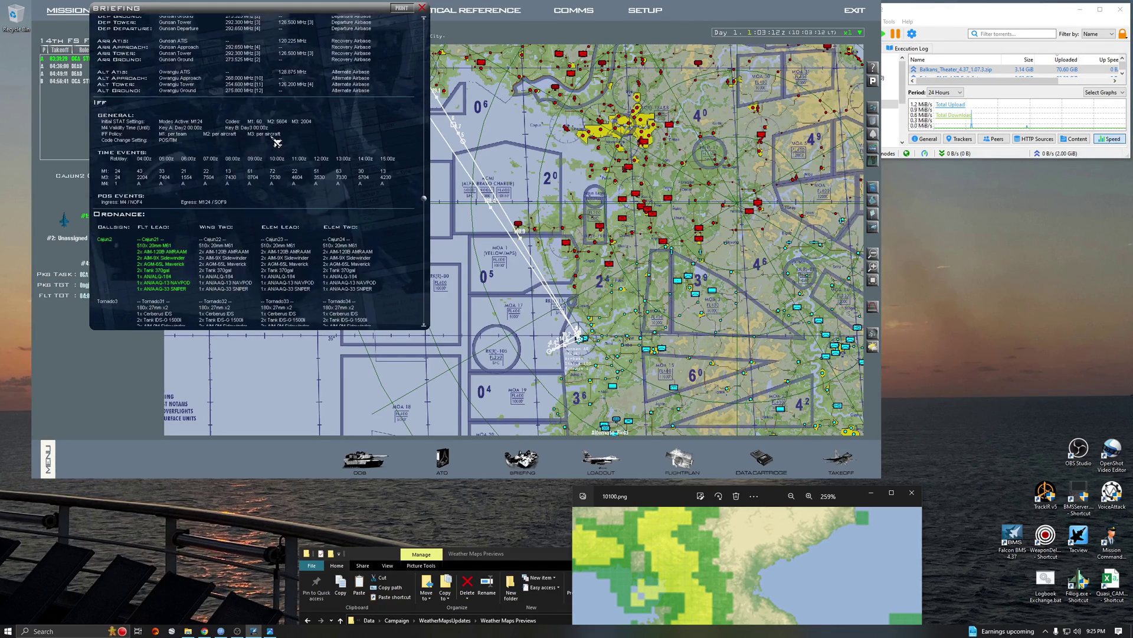
{"action": "scroll", "coordinate": [286, 139], "scroll_direction": "down", "scroll_amount": 4}
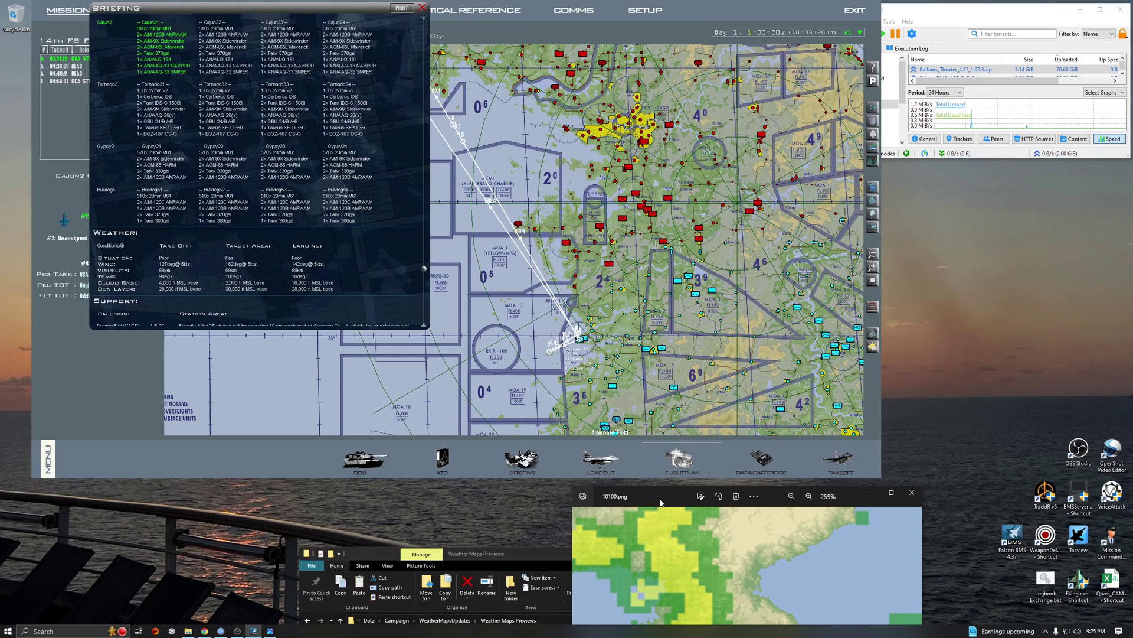
Compare southern Korea on the 10100 preview with the briefing weather, then close the briefing.
{"action": "left_click_drag", "start_coordinate": [664, 504], "coordinate": [760, 192]}
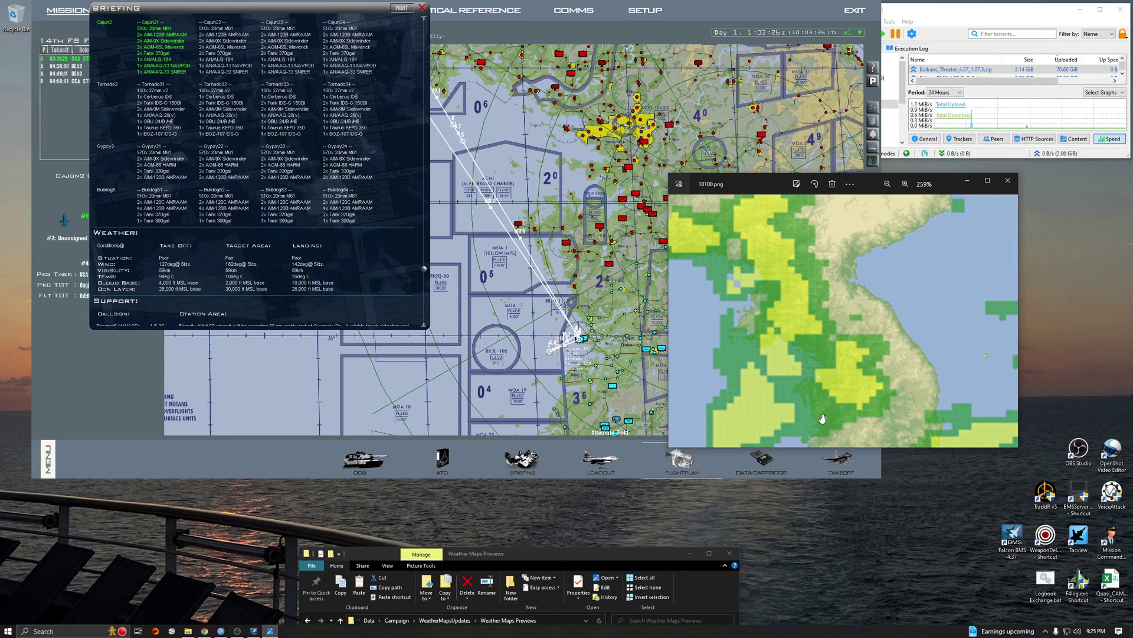
{"action": "left_click_drag", "start_coordinate": [823, 418], "coordinate": [834, 359]}
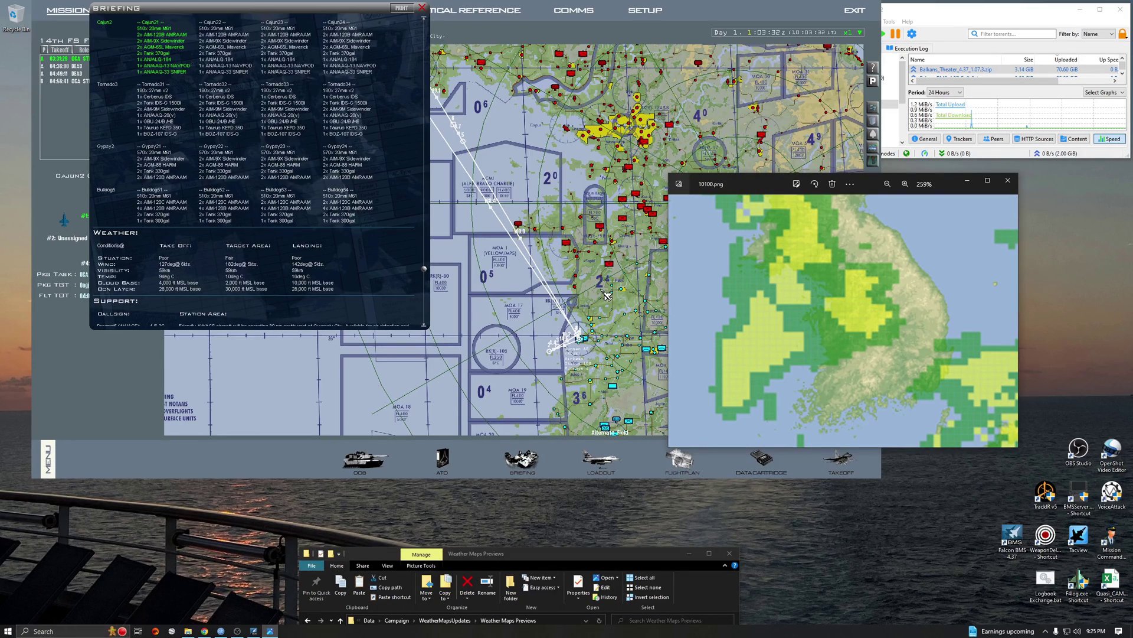
{"action": "scroll", "coordinate": [607, 295], "scroll_direction": "down", "scroll_amount": 2}
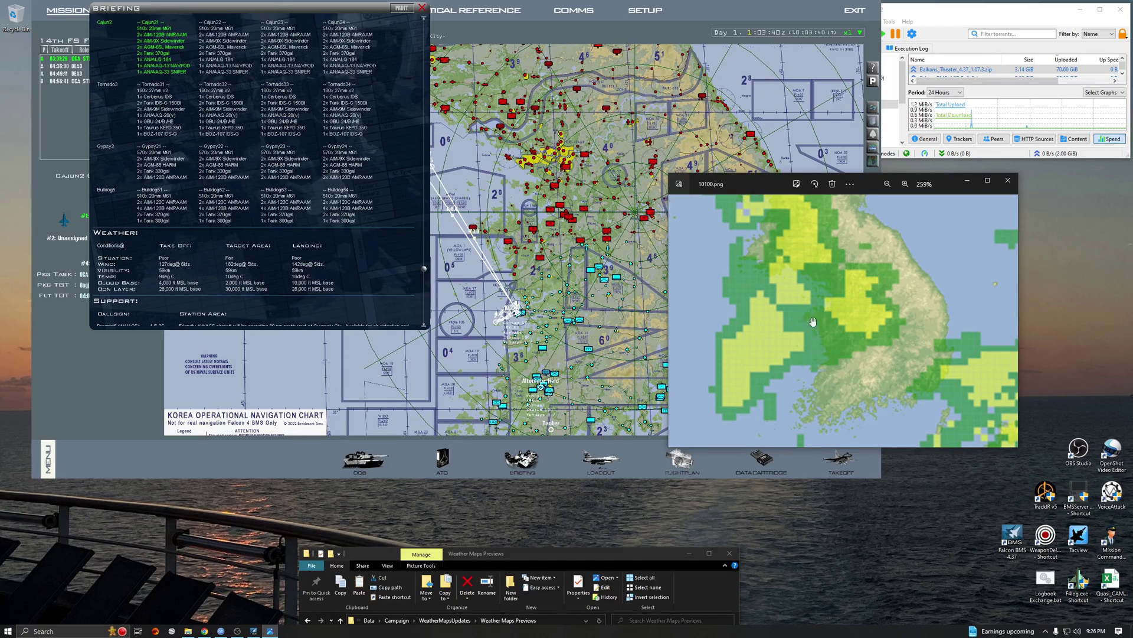
{"action": "left_click_drag", "start_coordinate": [770, 191], "coordinate": [757, 222]}
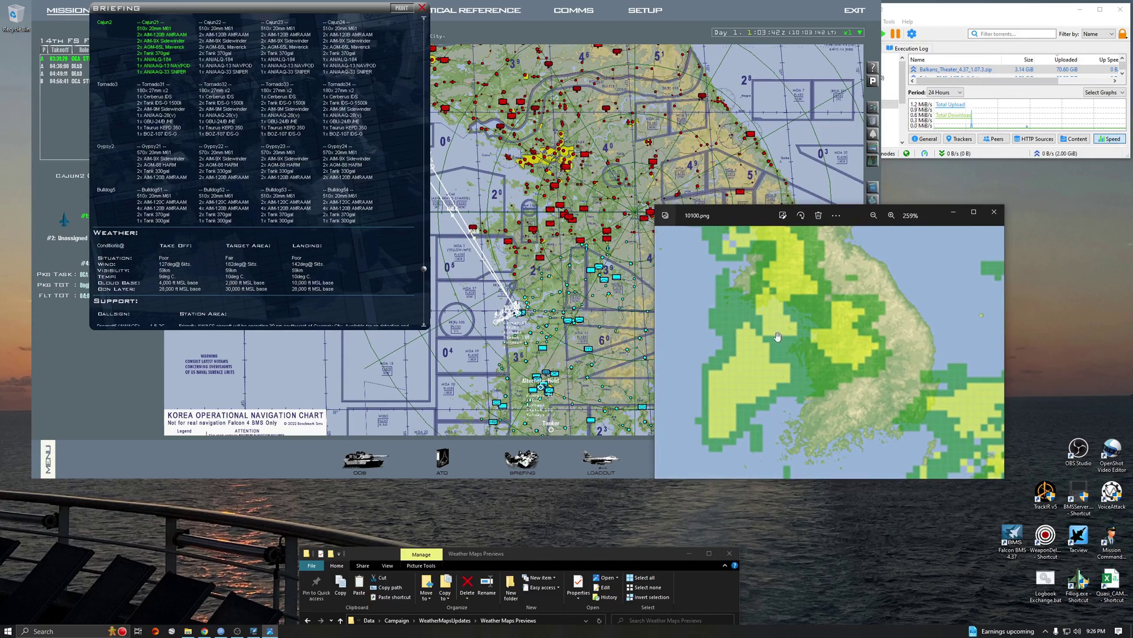
{"action": "left_click", "coordinate": [423, 8]}
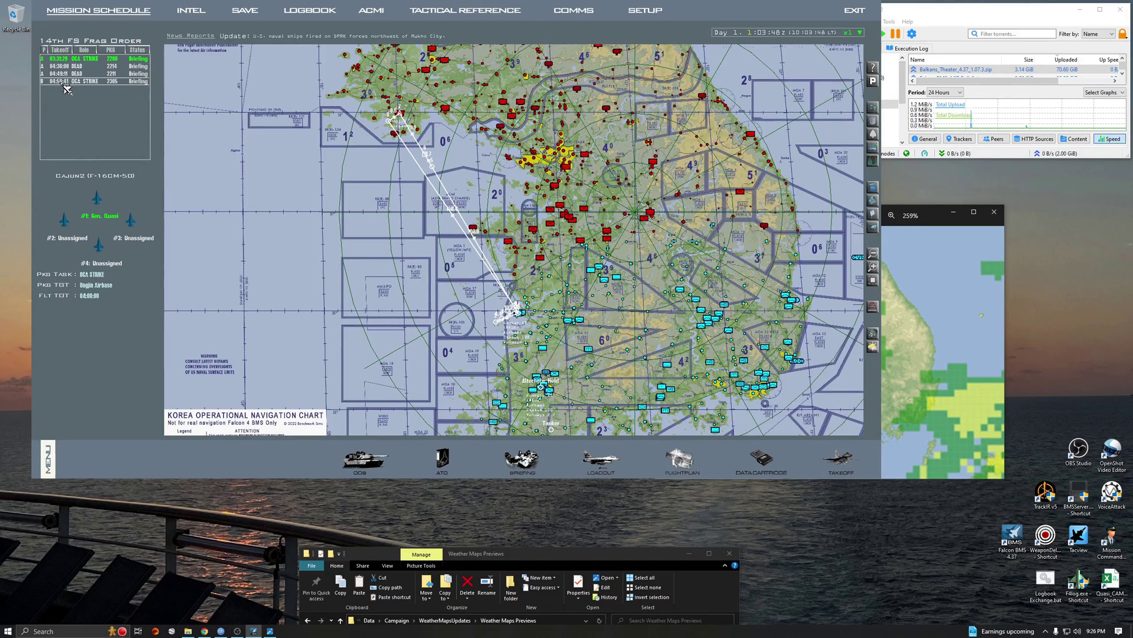
Page the Photos weather preview forward two images and zoom in.
{"action": "scroll", "coordinate": [357, 346], "scroll_direction": "up", "scroll_amount": 1}
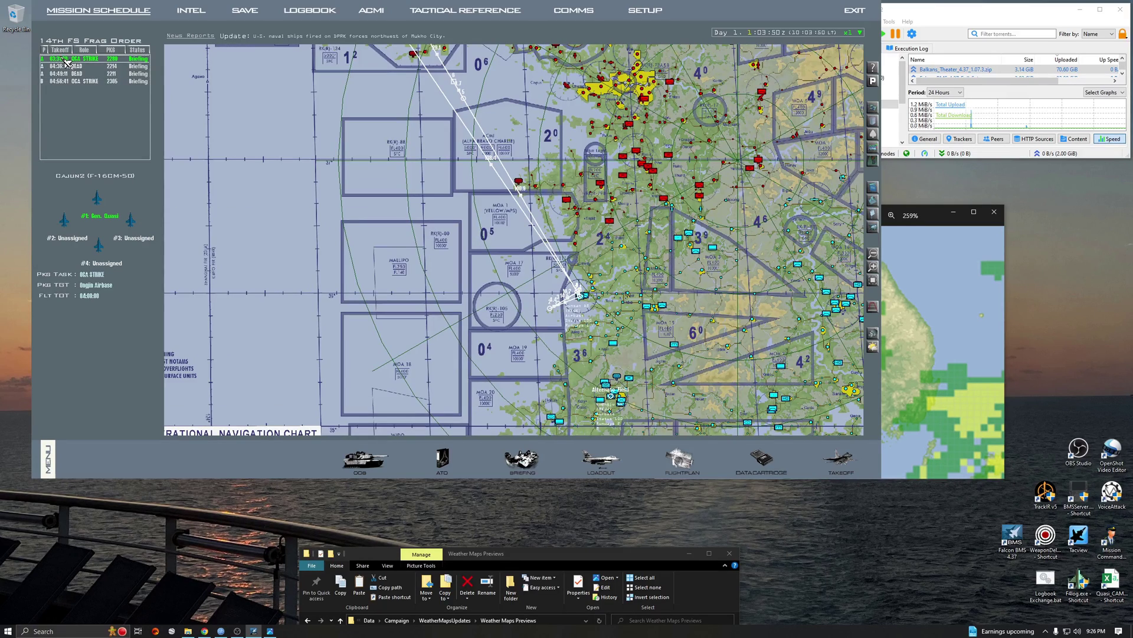
{"action": "left_click_drag", "start_coordinate": [502, 561], "coordinate": [511, 521]}
{"action": "left_click", "coordinate": [937, 213]}
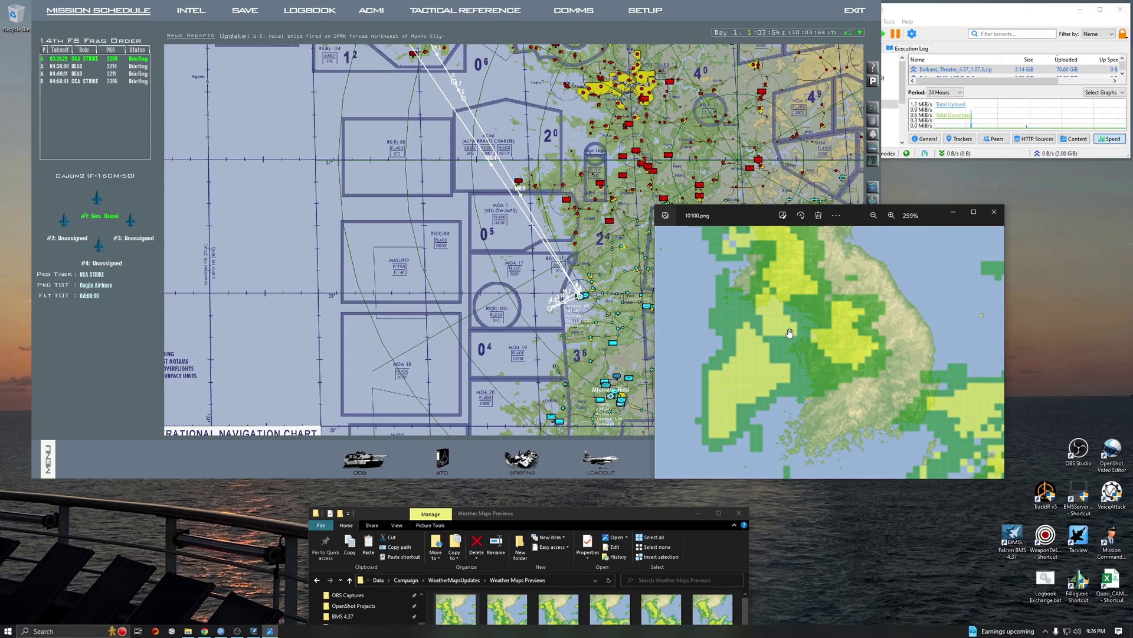
{"action": "scroll", "coordinate": [790, 335], "scroll_direction": "down", "scroll_amount": 4}
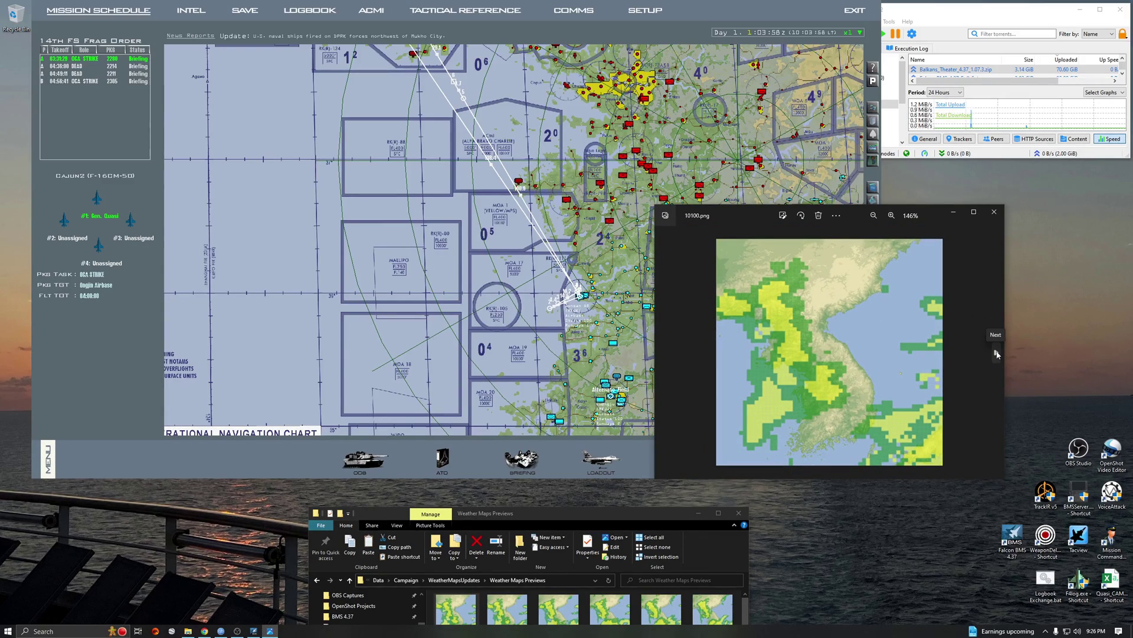
{"action": "left_click", "coordinate": [997, 353]}
{"action": "left_click", "coordinate": [997, 353]}
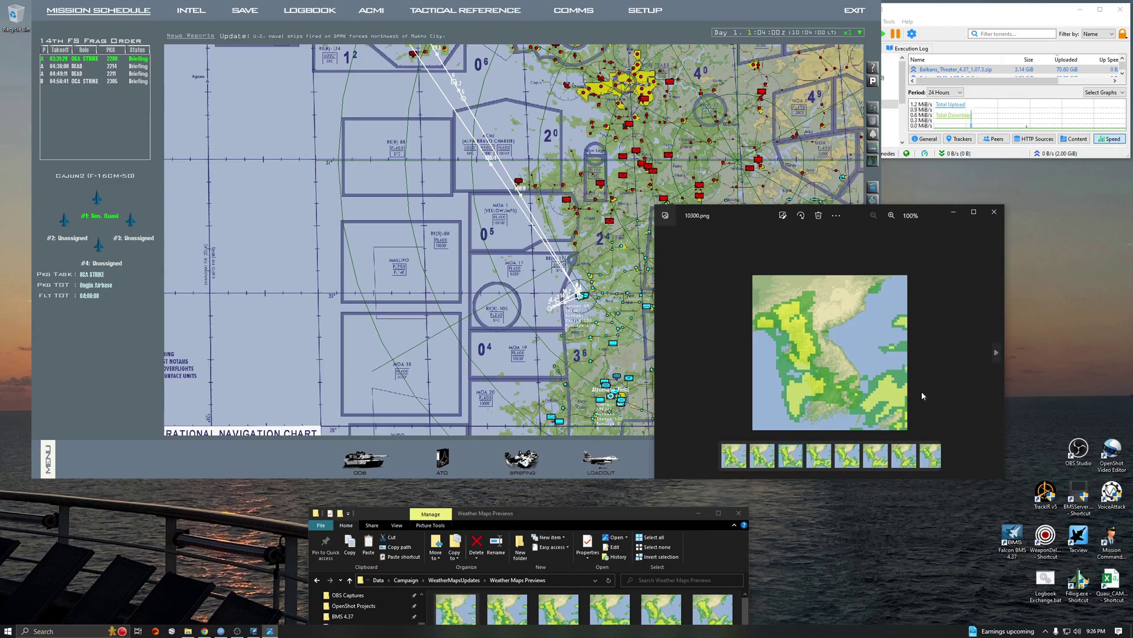
{"action": "scroll", "coordinate": [821, 396], "scroll_direction": "up", "scroll_amount": 5}
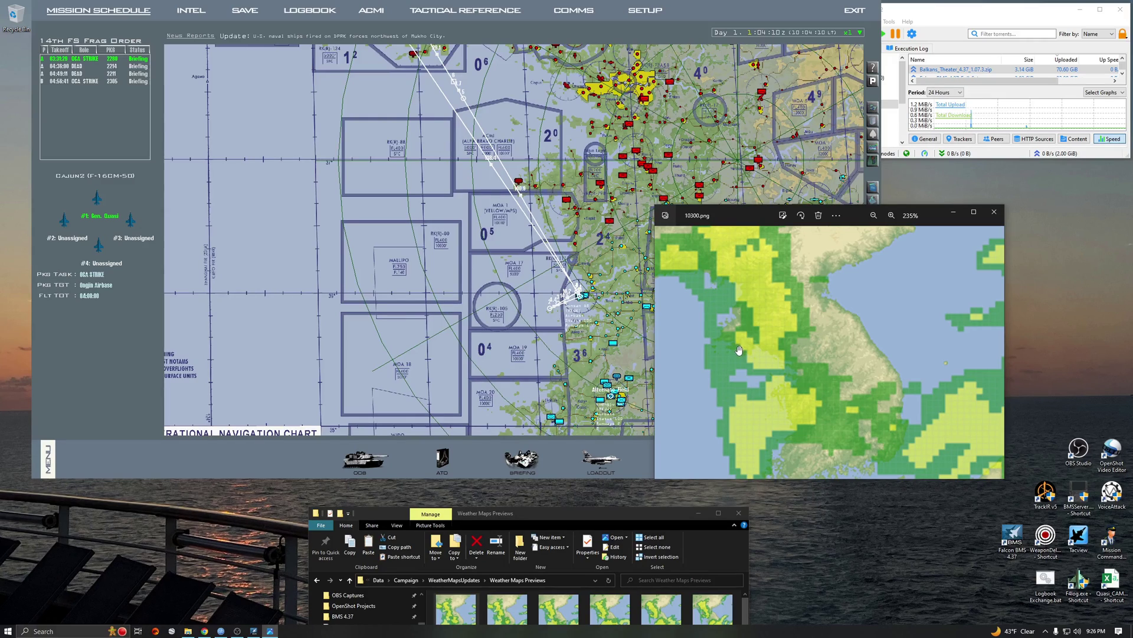
Pan the campaign map down and shift the weather preview window further right.
{"action": "left_click", "coordinate": [489, 218]}
{"action": "left_click_drag", "start_coordinate": [432, 181], "coordinate": [429, 207]}
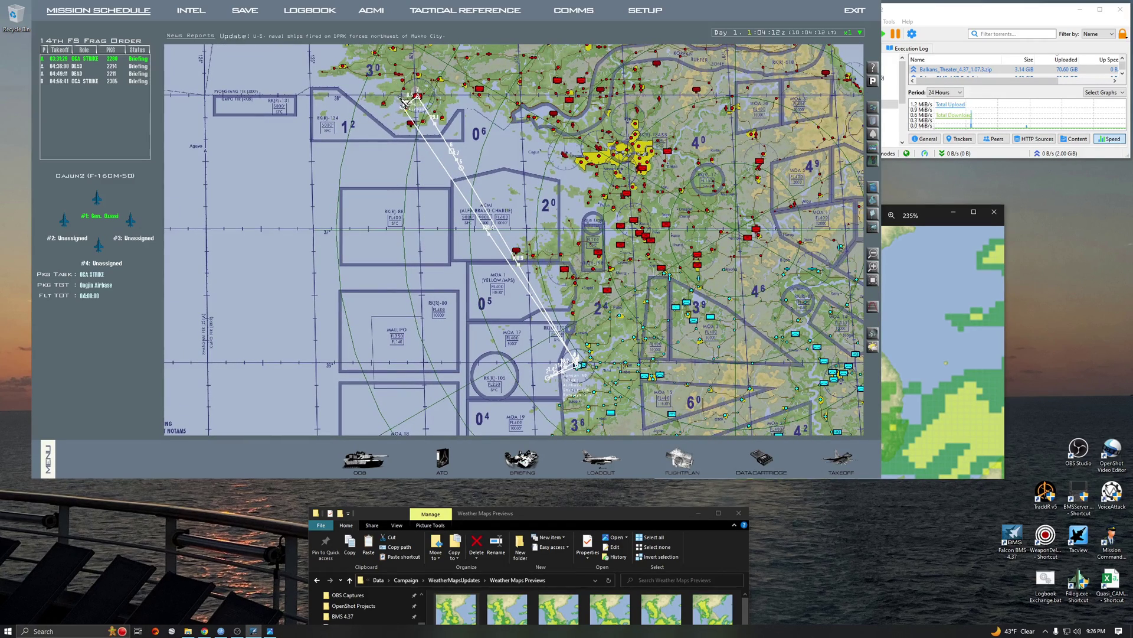
{"action": "left_click", "coordinate": [935, 211]}
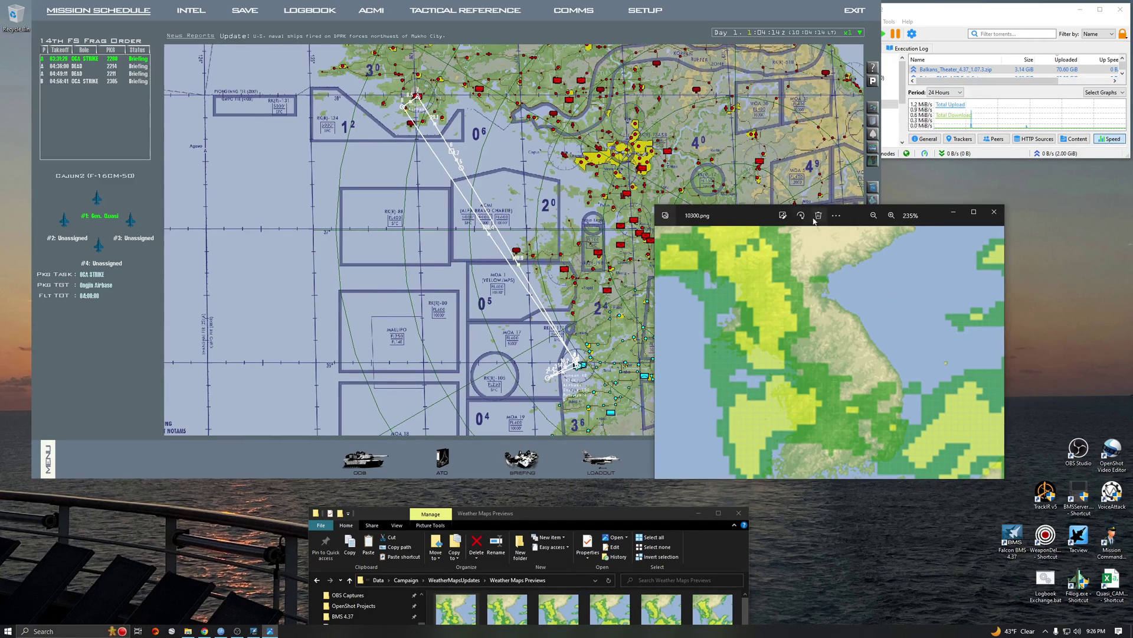
{"action": "left_click_drag", "start_coordinate": [743, 215], "coordinate": [852, 215]}
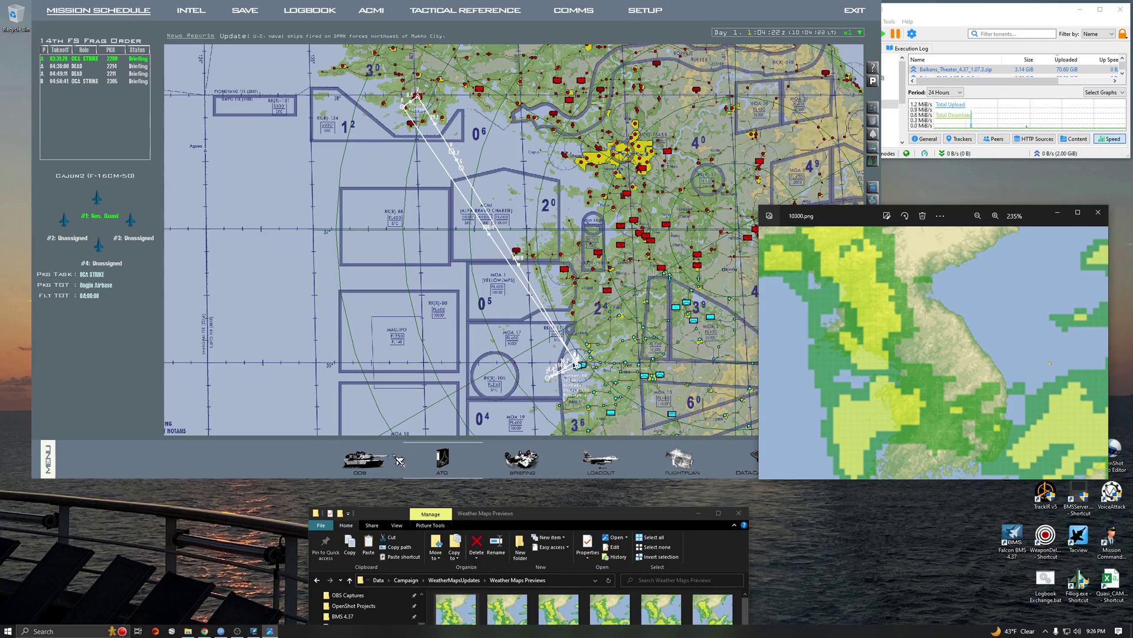
Select the 04:56:41 OCA STRIKE flight and show 10400.png enlarged in Photos.
{"action": "left_click", "coordinate": [78, 84]}
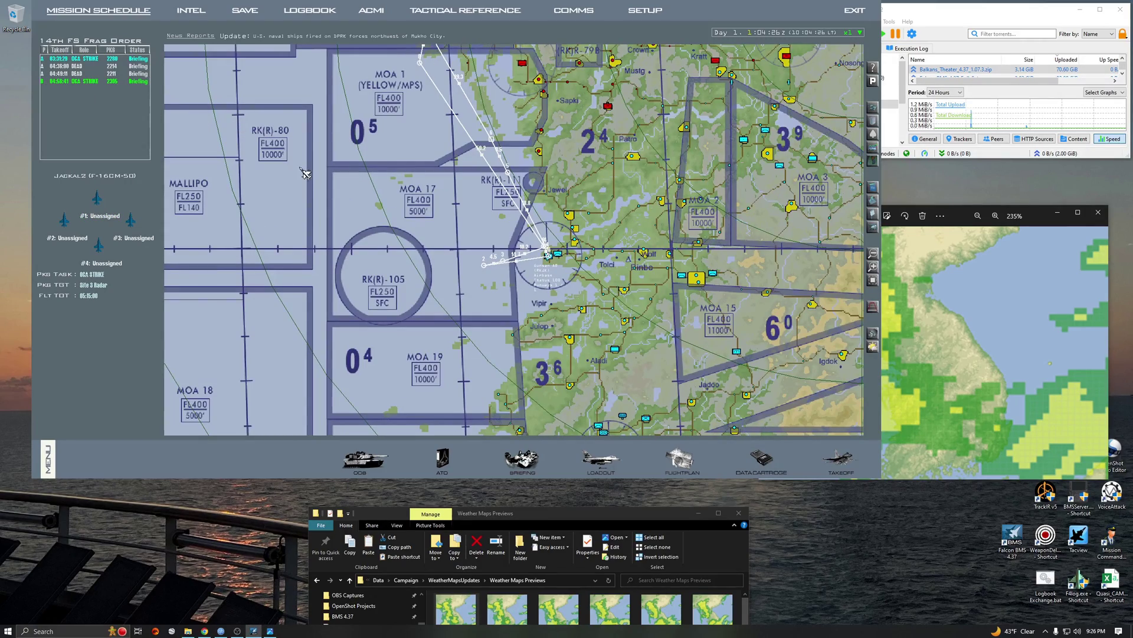
{"action": "scroll", "coordinate": [295, 263], "scroll_direction": "down", "scroll_amount": 1}
{"action": "scroll", "coordinate": [410, 130], "scroll_direction": "down", "scroll_amount": 2}
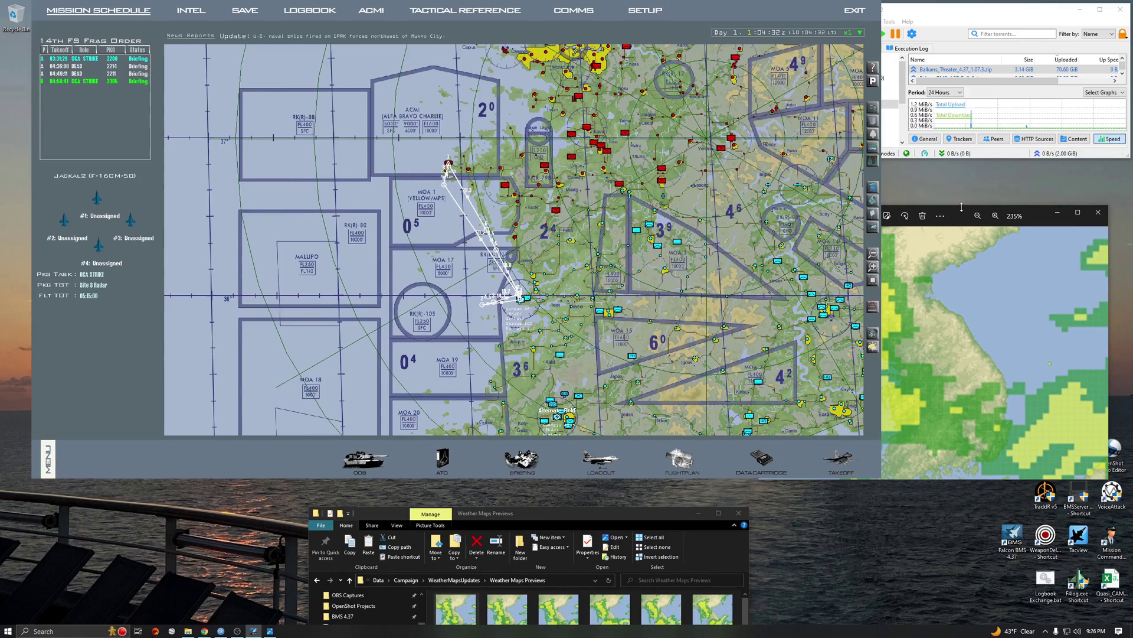
{"action": "left_click", "coordinate": [1043, 211]}
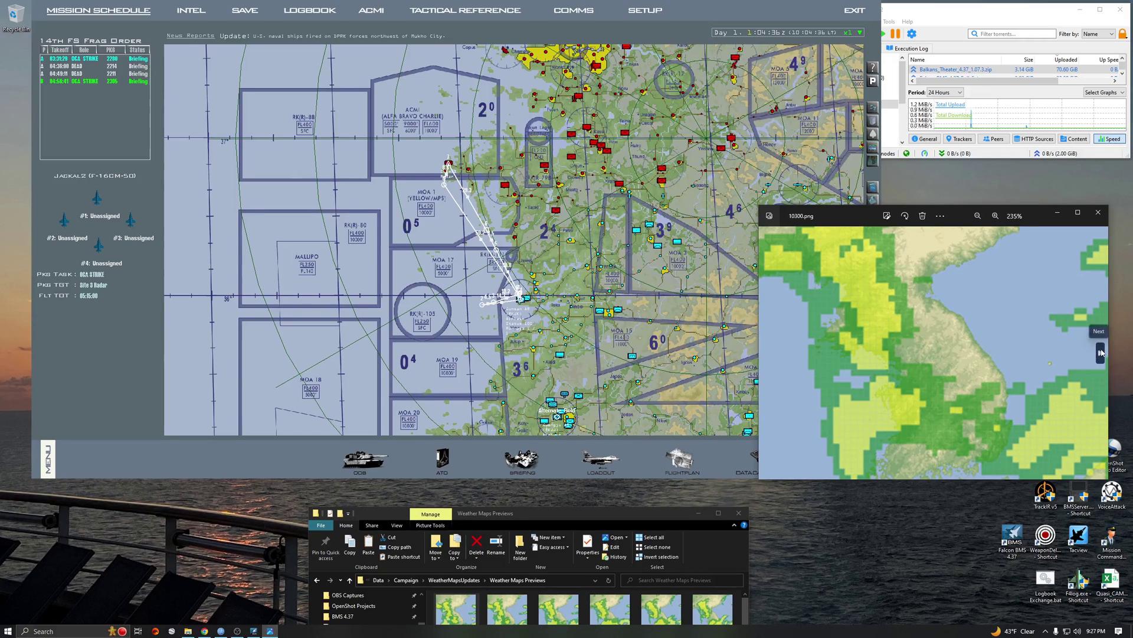
{"action": "left_click", "coordinate": [1098, 353]}
{"action": "scroll", "coordinate": [923, 381], "scroll_direction": "up", "scroll_amount": 5}
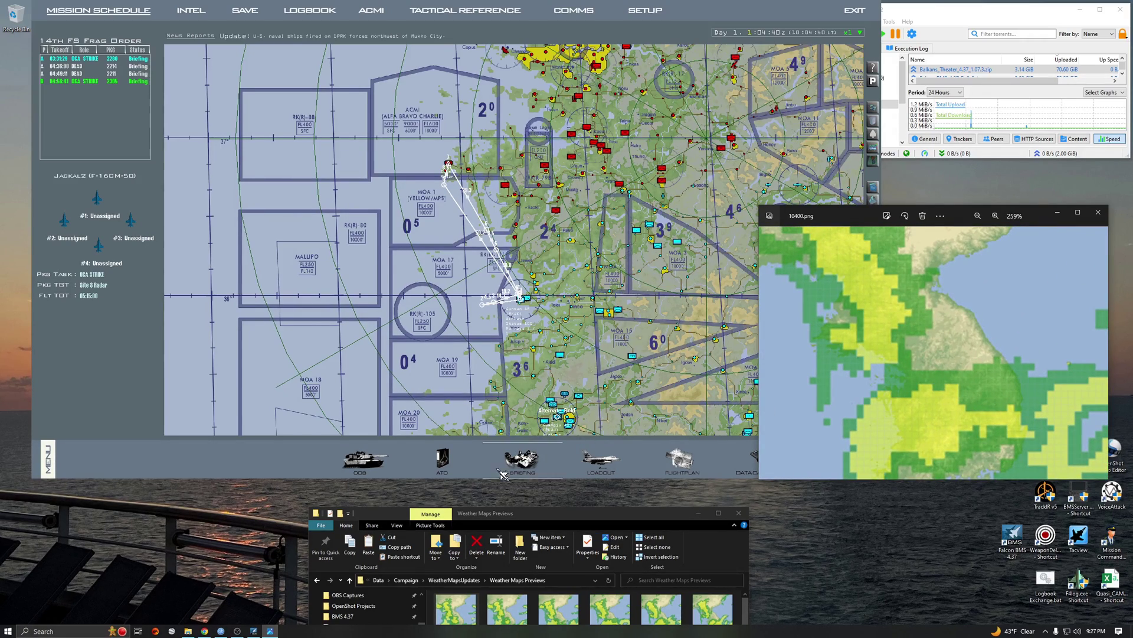
Open the JACKAL2 strike flight's briefing and scroll to its Weather section.
{"action": "left_click", "coordinate": [404, 463]}
{"action": "left_click", "coordinate": [522, 463]}
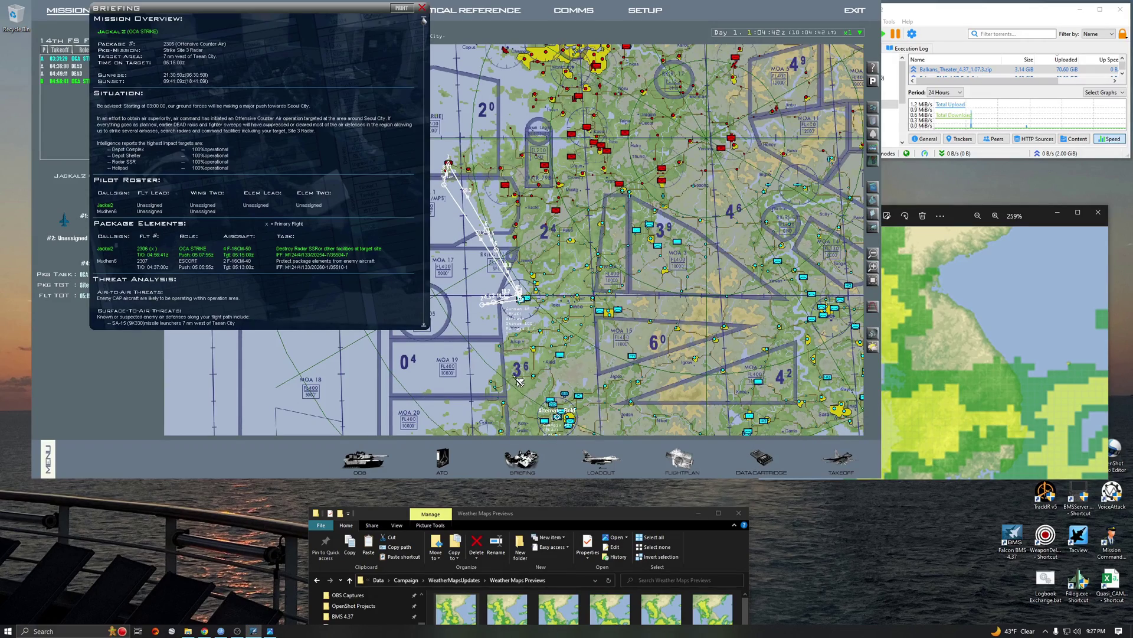
{"action": "scroll", "coordinate": [298, 236], "scroll_direction": "down", "scroll_amount": 5}
{"action": "scroll", "coordinate": [293, 252], "scroll_direction": "down", "scroll_amount": 10}
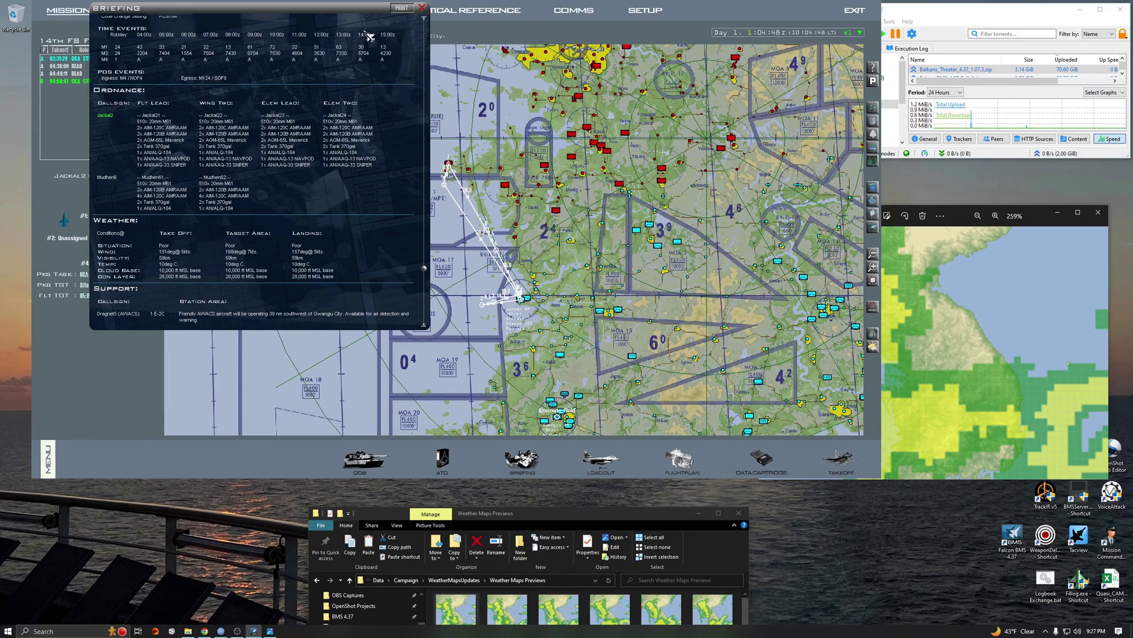
Centre the briefing over the map with the weather preview placed beside it.
{"action": "left_click_drag", "start_coordinate": [339, 11], "coordinate": [624, 74]}
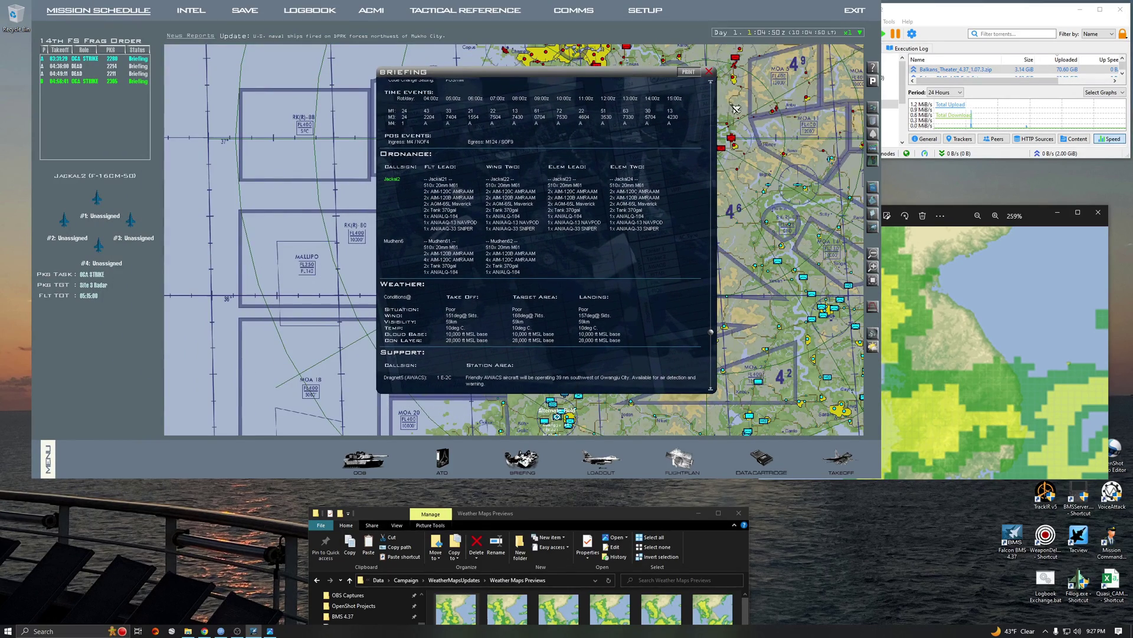
{"action": "left_click_drag", "start_coordinate": [1045, 223], "coordinate": [1017, 145]}
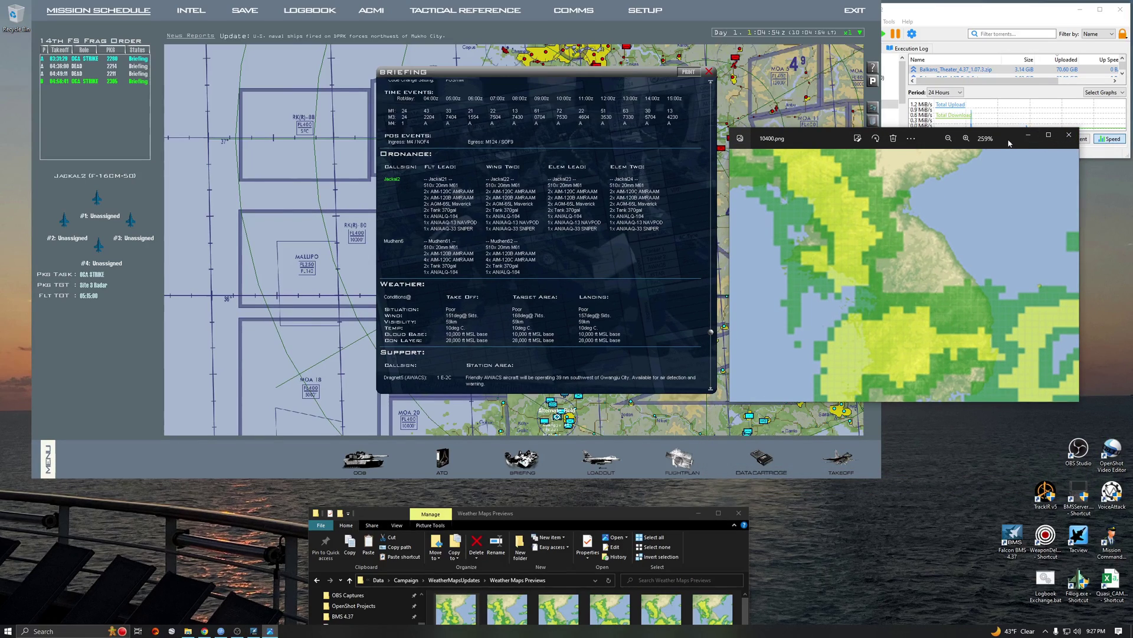
{"action": "left_click_drag", "start_coordinate": [645, 75], "coordinate": [591, 76]}
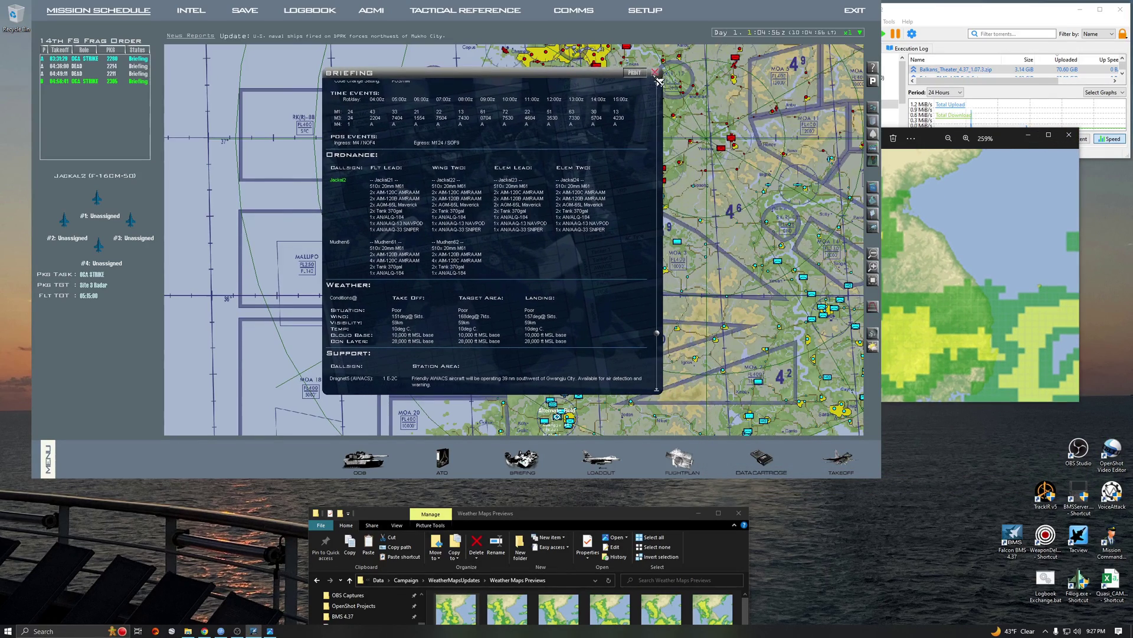
{"action": "scroll", "coordinate": [469, 295], "scroll_direction": "down", "scroll_amount": 1}
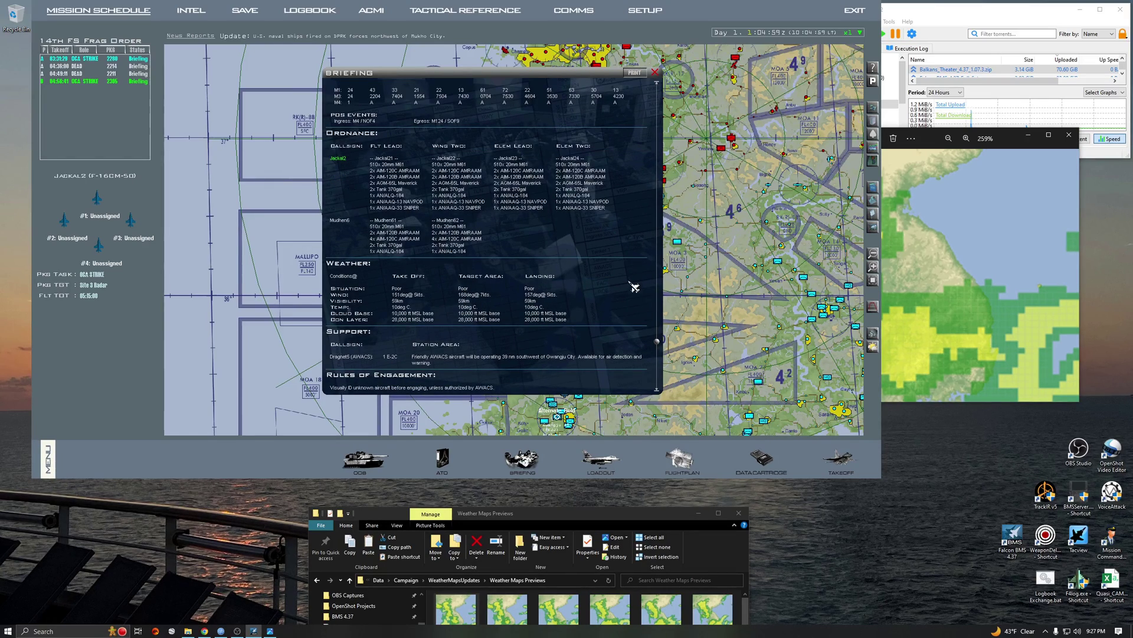
{"action": "scroll", "coordinate": [557, 298], "scroll_direction": "up", "scroll_amount": 7}
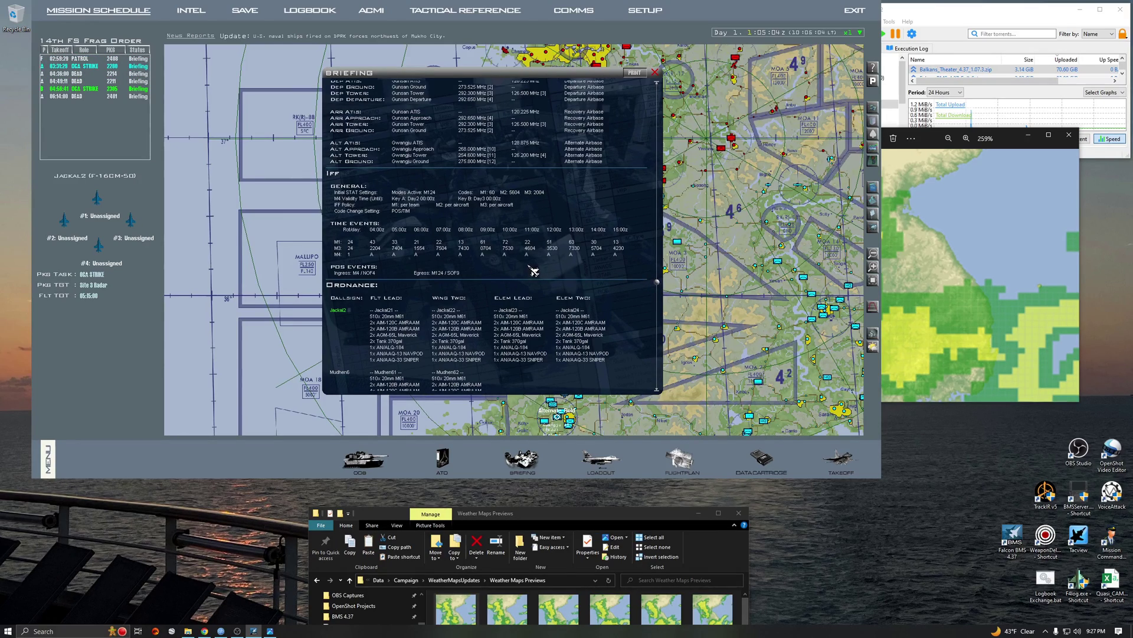
Select the 06:14:00 DEAD flight and step Photos through 10500.png to 10600.png.
{"action": "left_click", "coordinate": [69, 96]}
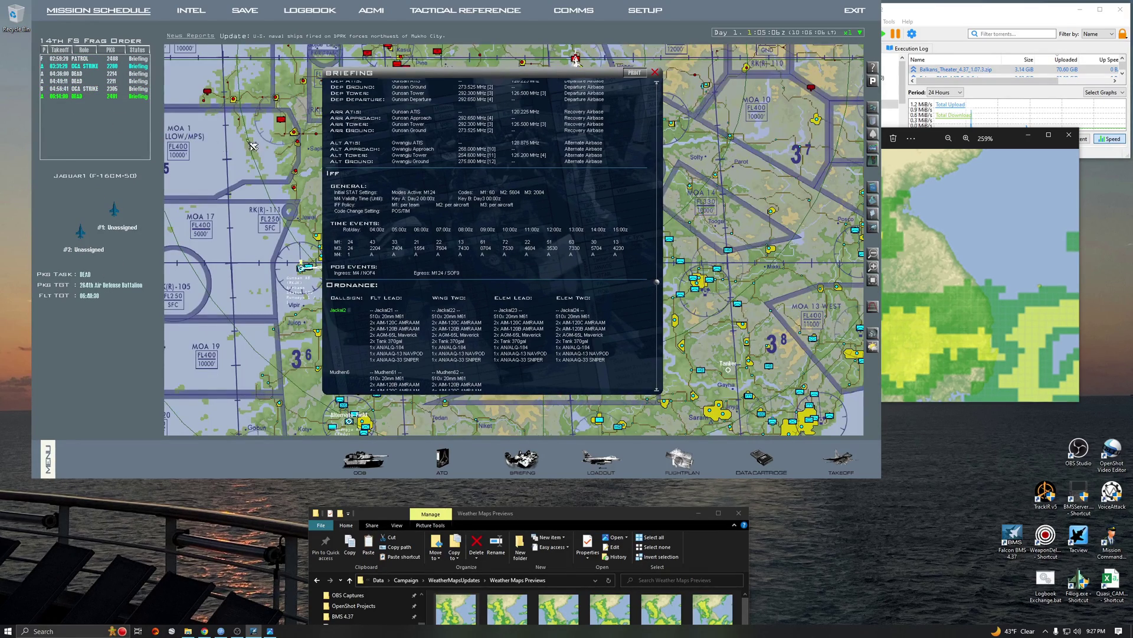
{"action": "left_click_drag", "start_coordinate": [544, 79], "coordinate": [356, 163]}
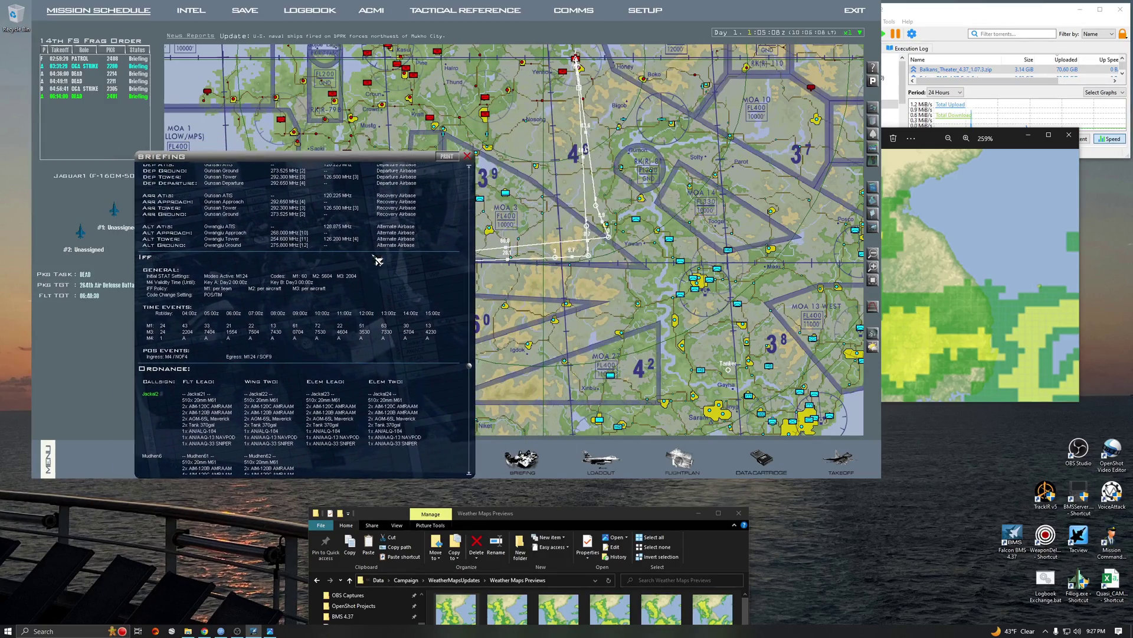
{"action": "scroll", "coordinate": [587, 223], "scroll_direction": "down", "scroll_amount": 3}
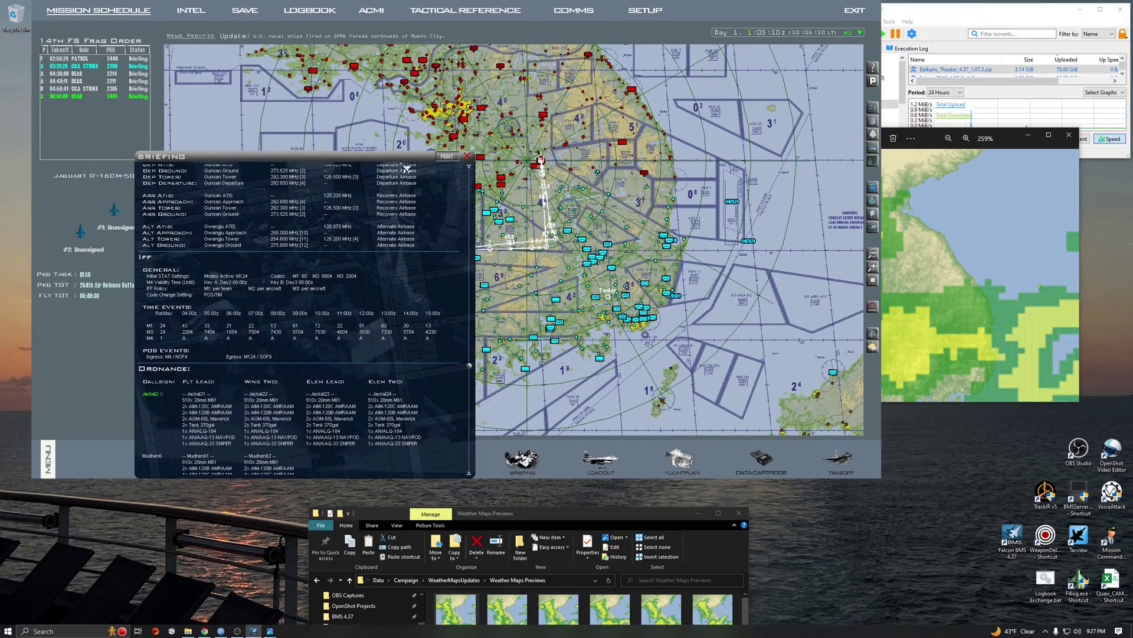
{"action": "left_click", "coordinate": [916, 162]}
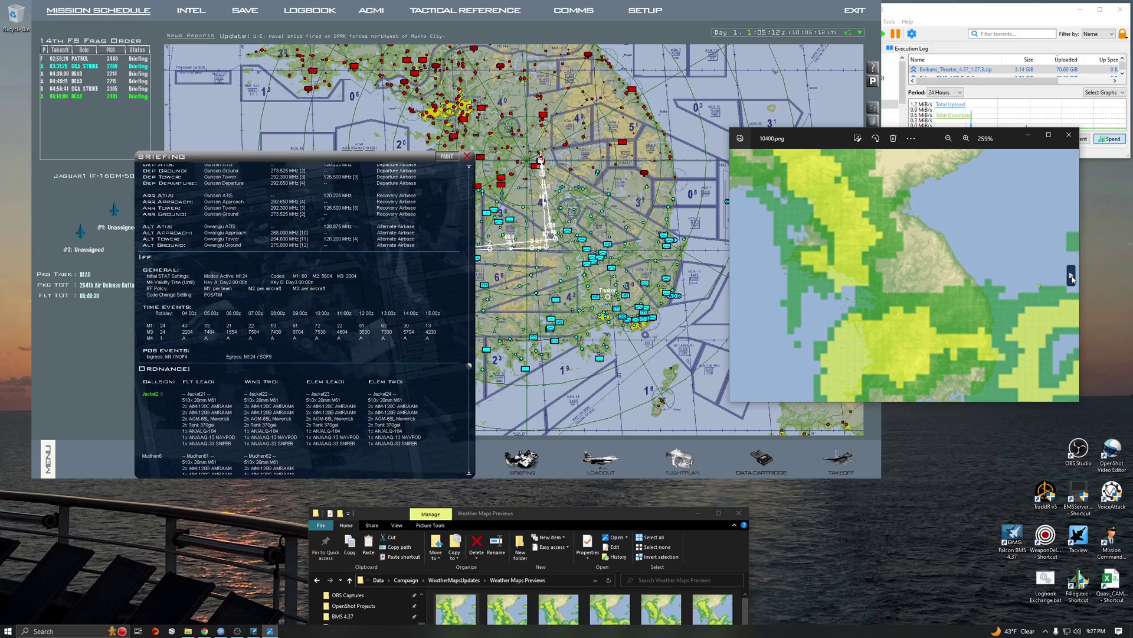
{"action": "left_click", "coordinate": [1072, 277]}
{"action": "left_click", "coordinate": [1072, 276]}
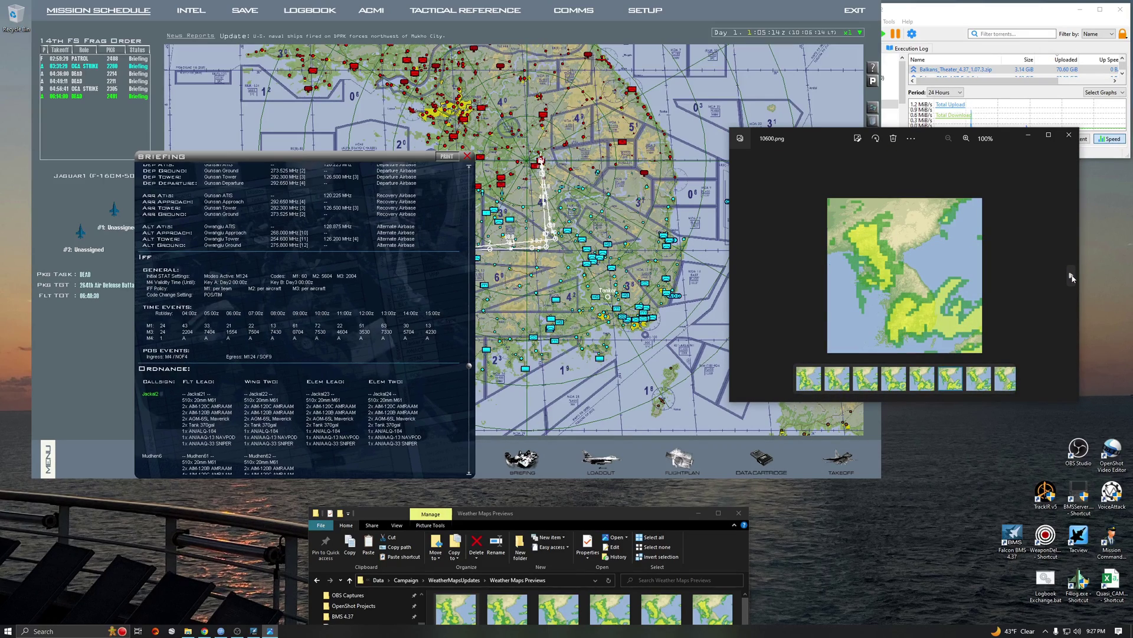
{"action": "scroll", "coordinate": [919, 295], "scroll_direction": "up", "scroll_amount": 3}
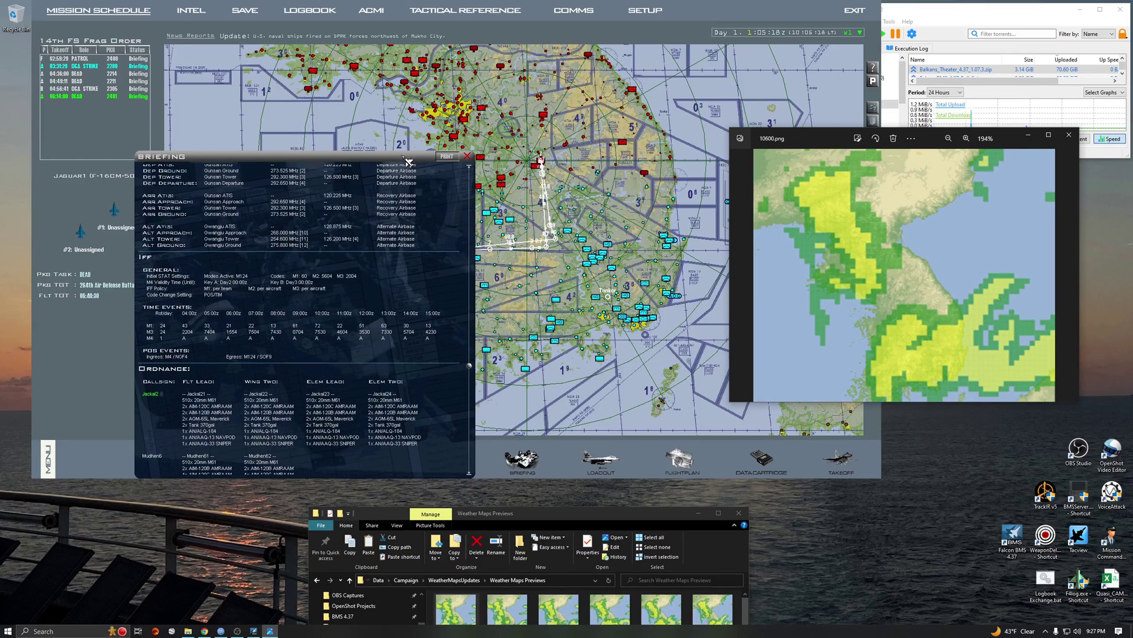
Reload the DEAD flight's briefing, read its Weather section, then close it.
{"action": "left_click_drag", "start_coordinate": [408, 157], "coordinate": [304, 152]}
{"action": "left_click", "coordinate": [935, 291]}
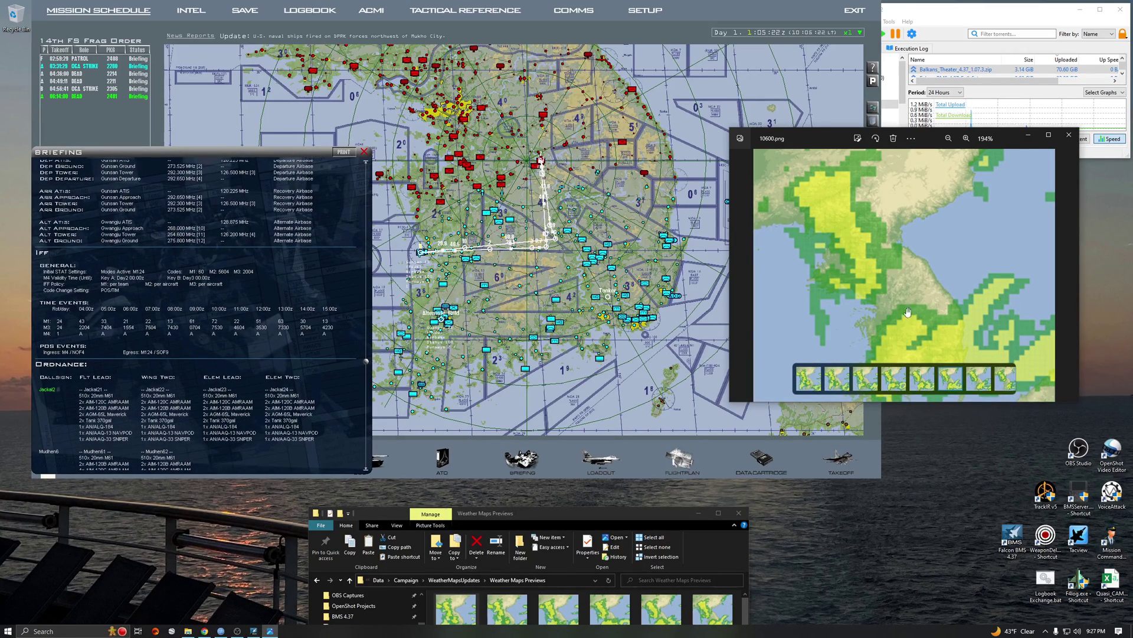
{"action": "left_click", "coordinate": [534, 469]}
{"action": "scroll", "coordinate": [225, 354], "scroll_direction": "down", "scroll_amount": 5}
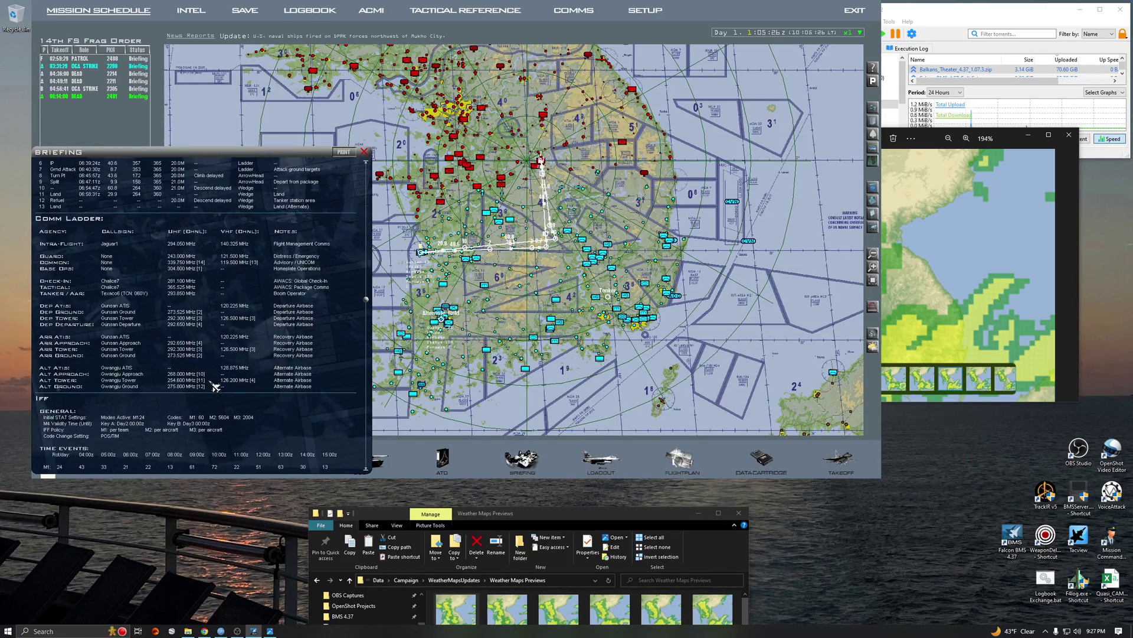
{"action": "scroll", "coordinate": [216, 381], "scroll_direction": "down", "scroll_amount": 8}
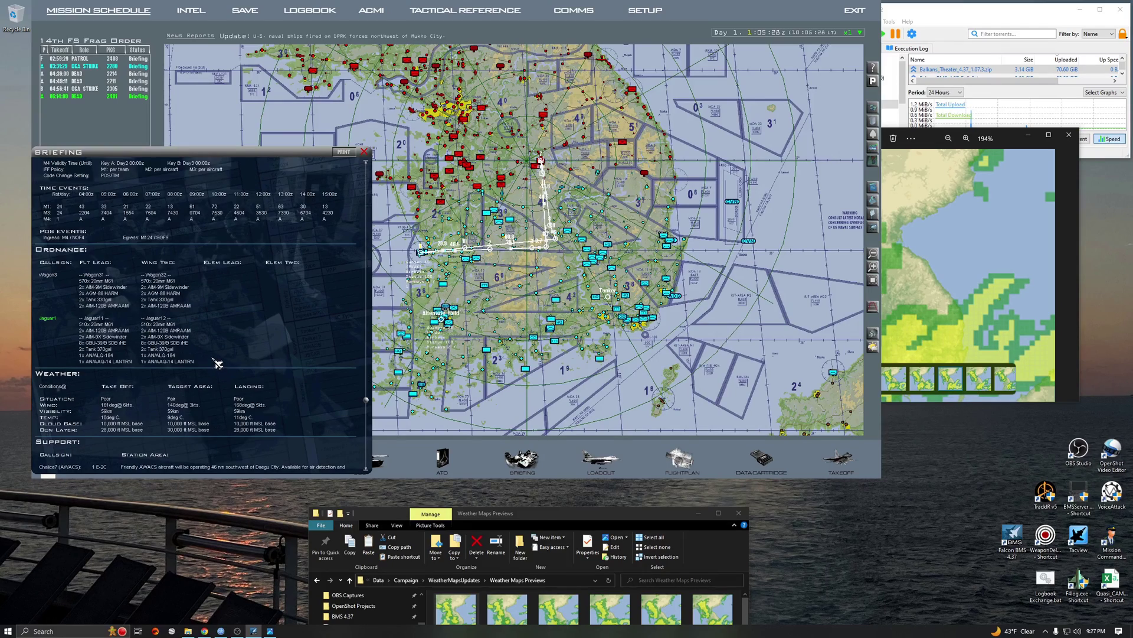
{"action": "scroll", "coordinate": [217, 363], "scroll_direction": "down", "scroll_amount": 3}
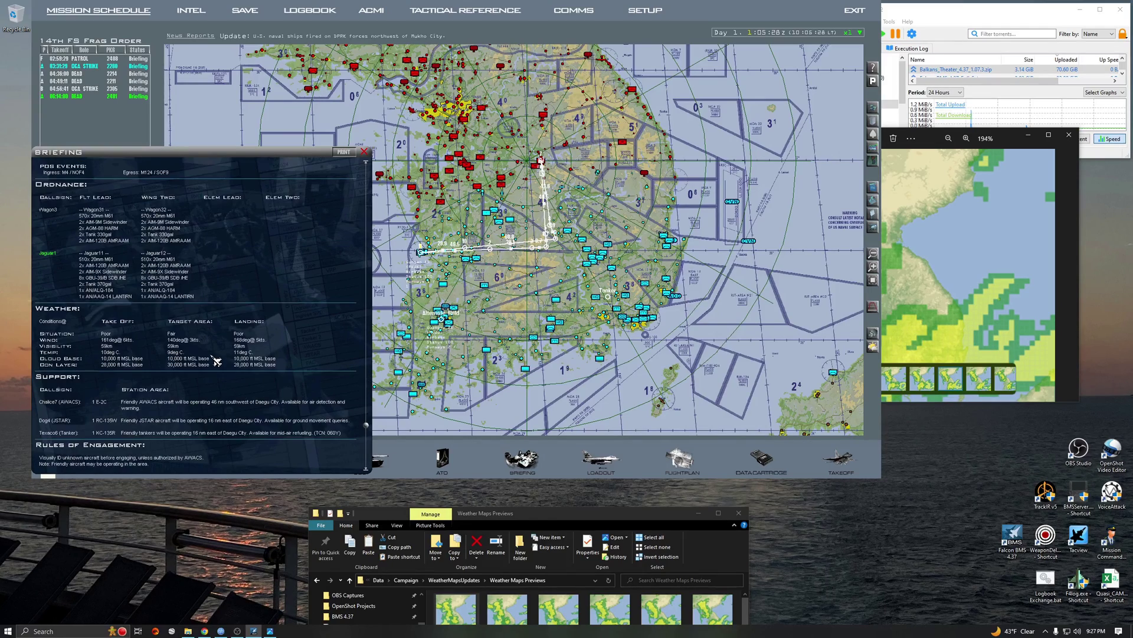
{"action": "left_click", "coordinate": [369, 157]}
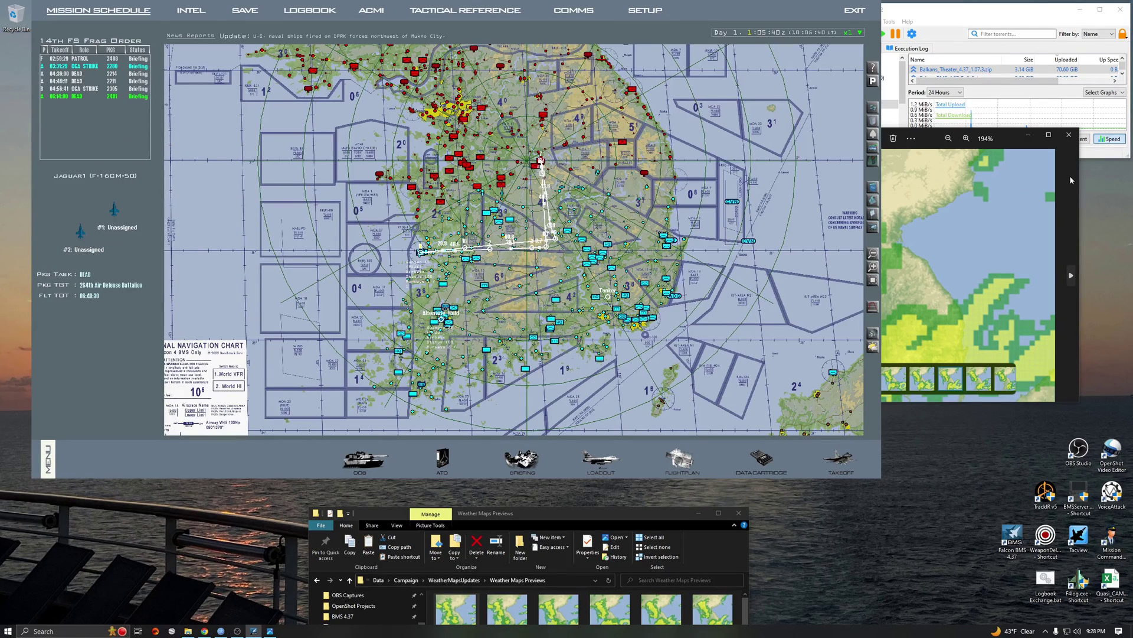
Move the 10700.png Korea weather preview over the campaign map and zoom it in.
{"action": "left_click_drag", "start_coordinate": [831, 137], "coordinate": [523, 140]}
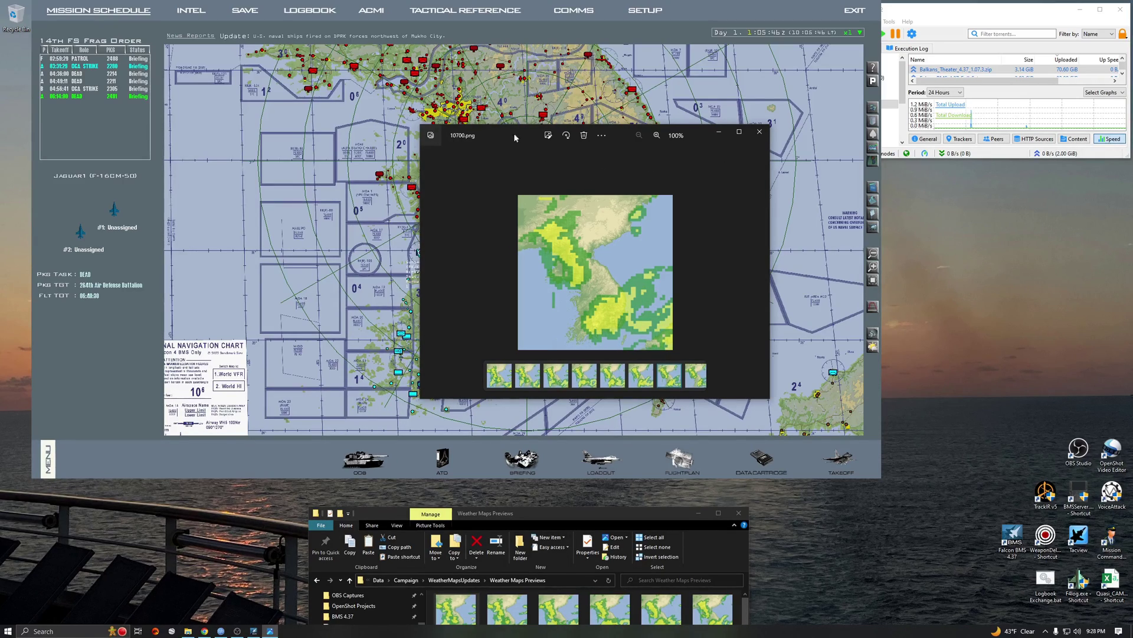
{"action": "left_click_drag", "start_coordinate": [514, 133], "coordinate": [403, 145]}
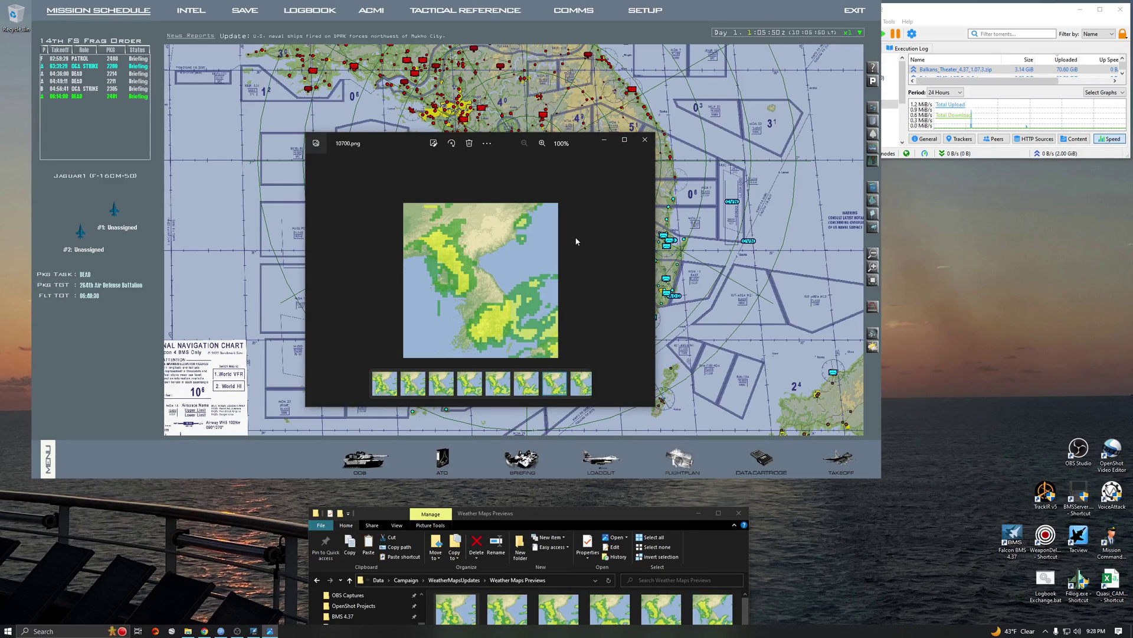
{"action": "scroll", "coordinate": [583, 271], "scroll_direction": "up", "scroll_amount": 2}
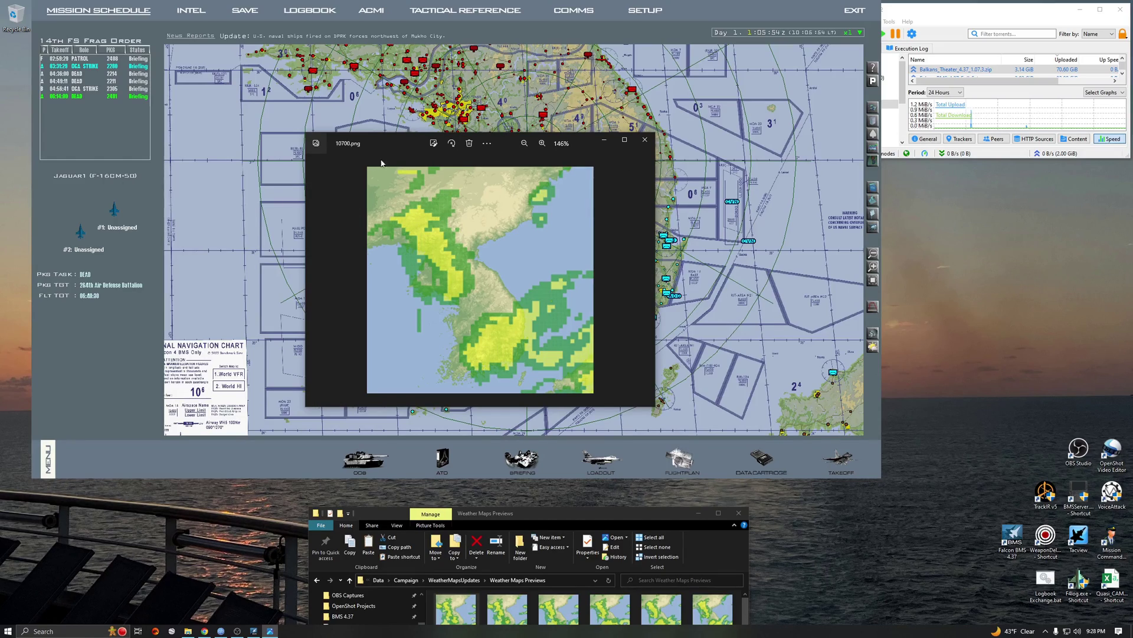
{"action": "left_click_drag", "start_coordinate": [396, 138], "coordinate": [435, 125]}
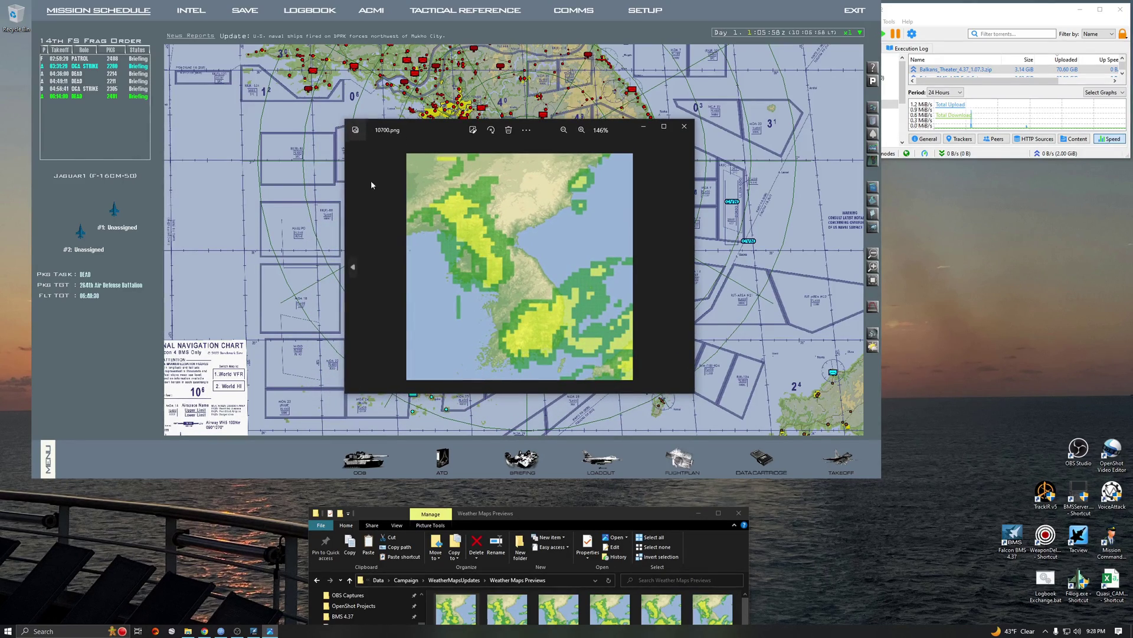